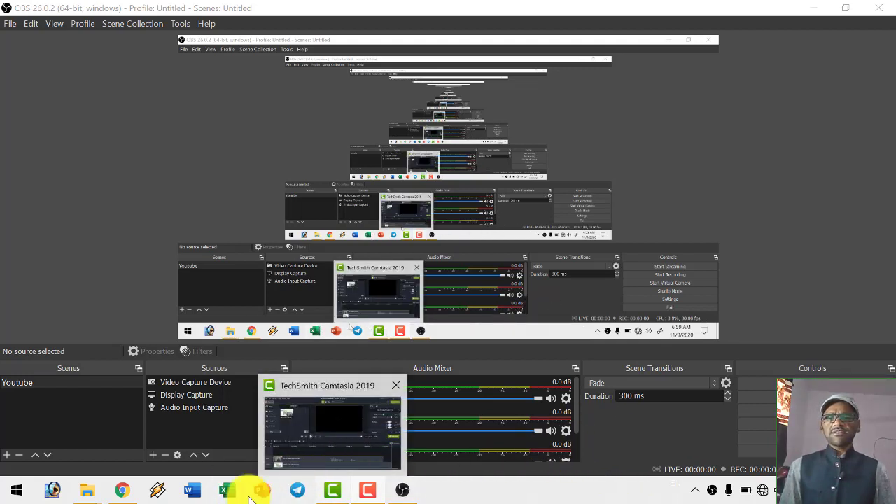
Launch Excel and create a new blank workbook, Book1
{"action": "left_click", "coordinate": [14, 493]}
{"action": "left_click", "coordinate": [14, 493]}
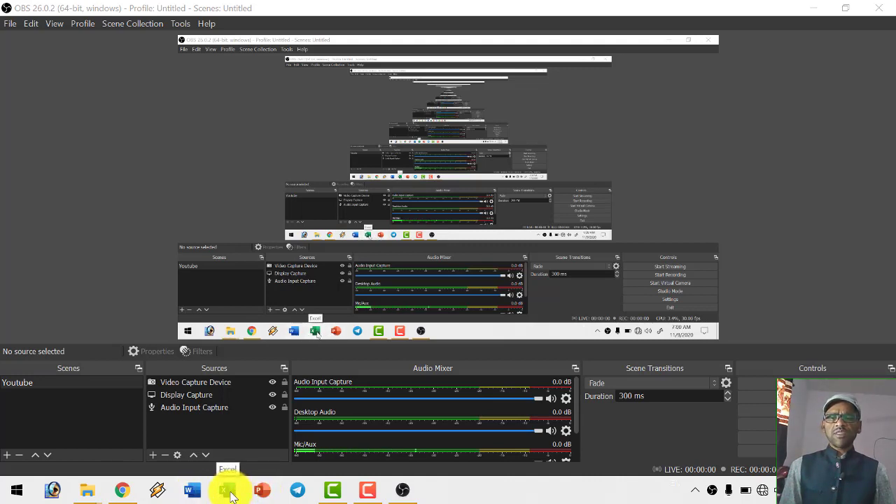
{"action": "left_click", "coordinate": [230, 492]}
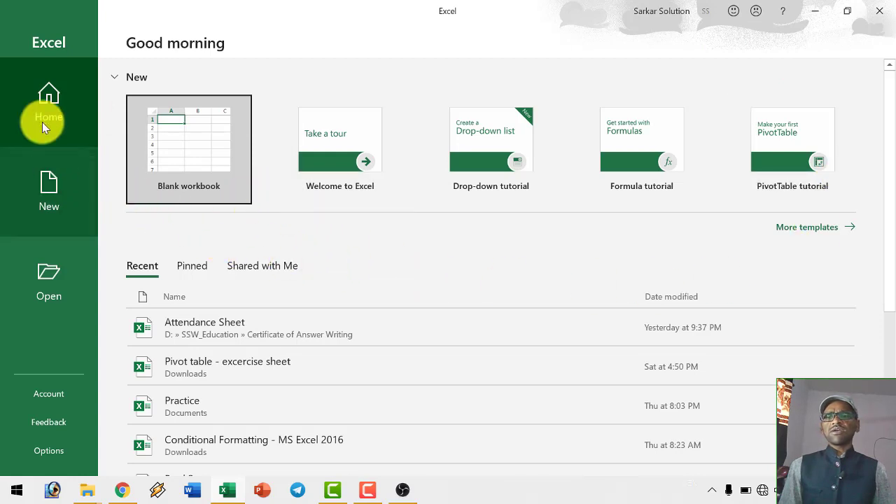
{"action": "left_click", "coordinate": [48, 191]}
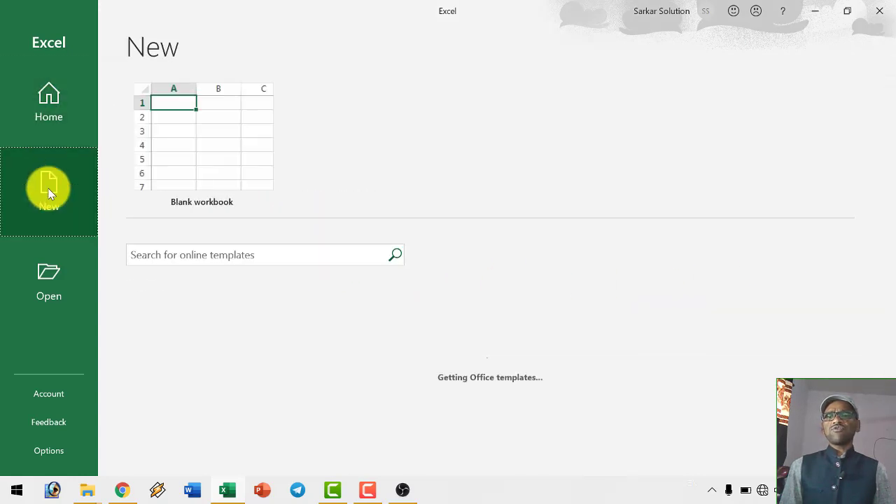
{"action": "left_click", "coordinate": [196, 159]}
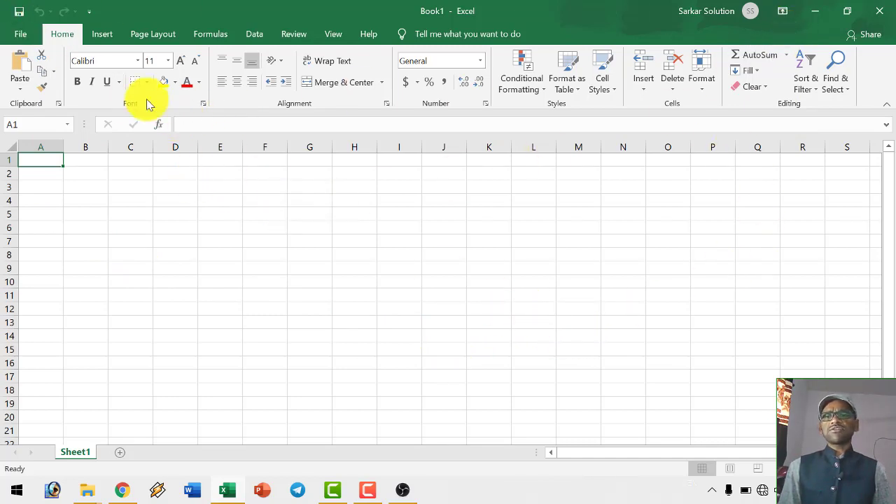
On the Insert tab, browse the Illustrations options (Pictures, Shapes, Icons, SmartArt), then close them
{"action": "left_click", "coordinate": [96, 33]}
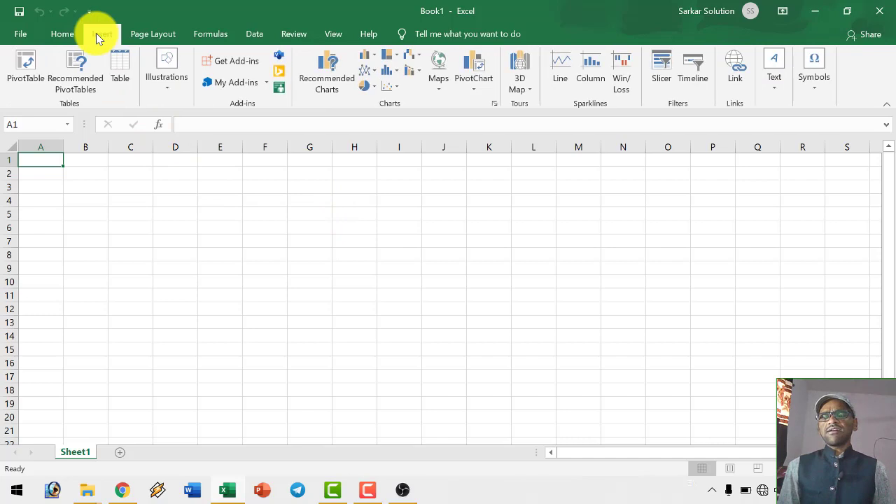
{"action": "left_click", "coordinate": [171, 98]}
{"action": "left_click", "coordinate": [170, 93]}
{"action": "left_click", "coordinate": [170, 94]}
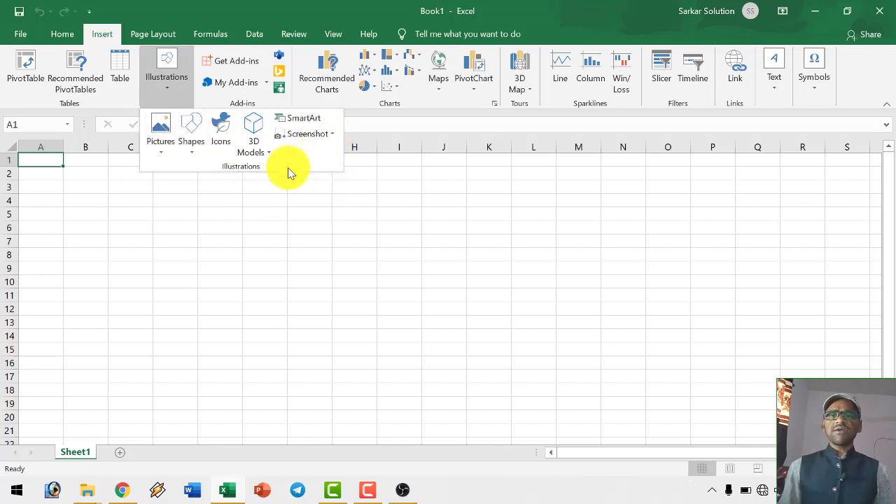
{"action": "left_click", "coordinate": [108, 36]}
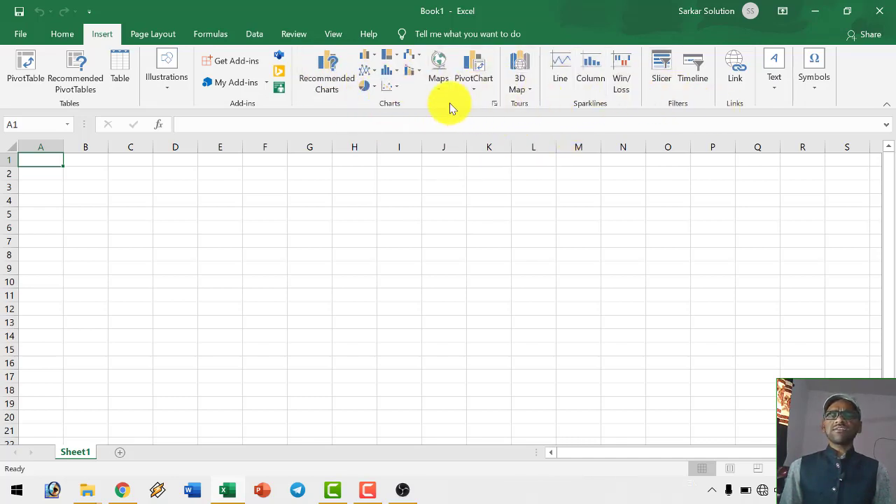
{"action": "left_click", "coordinate": [782, 98]}
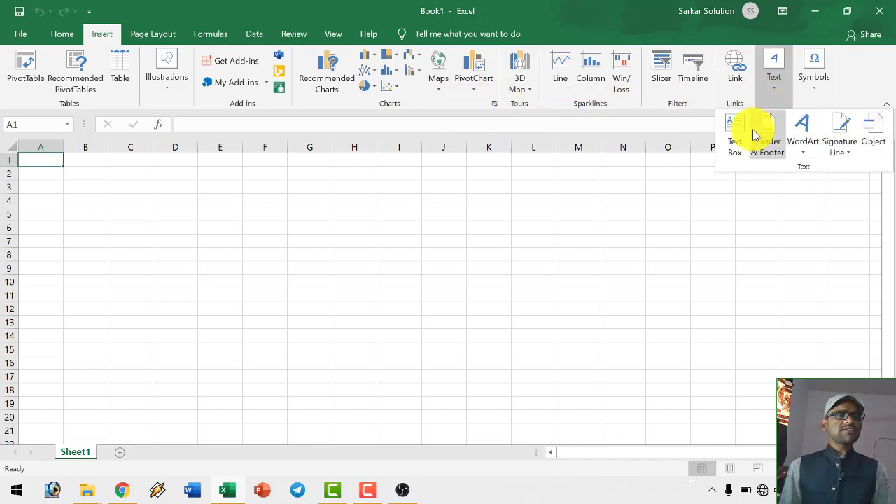
{"action": "left_click", "coordinate": [812, 94]}
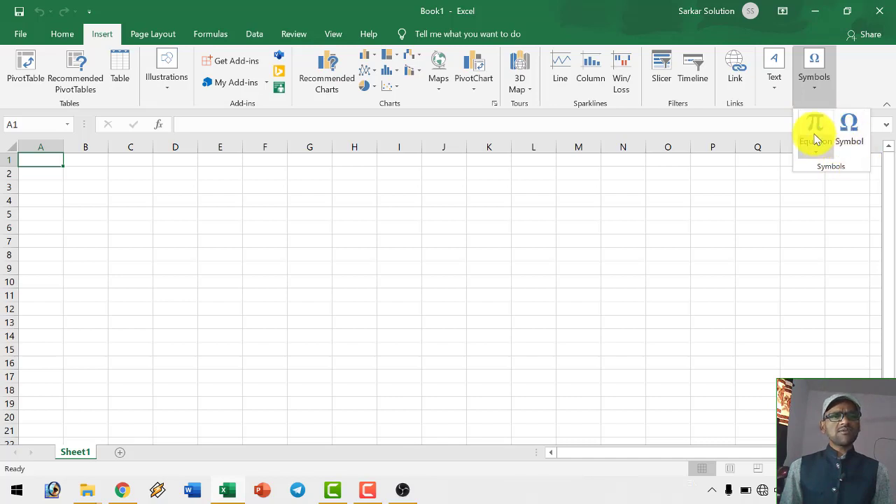
{"action": "left_click", "coordinate": [774, 77]}
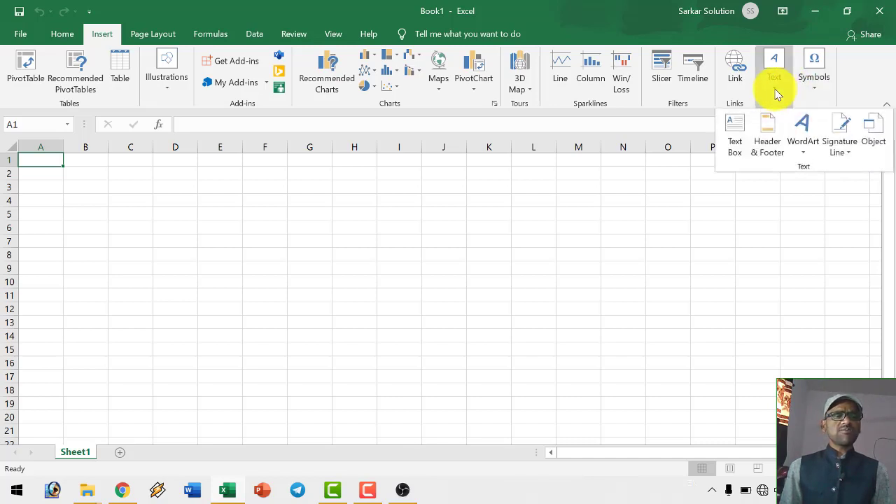
{"action": "left_click", "coordinate": [776, 93]}
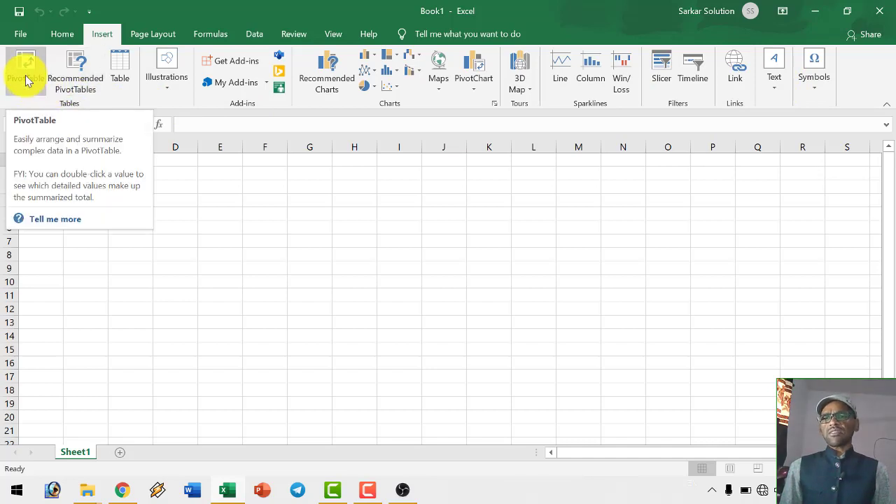
{"action": "left_click", "coordinate": [190, 255]}
{"action": "left_click", "coordinate": [60, 186]}
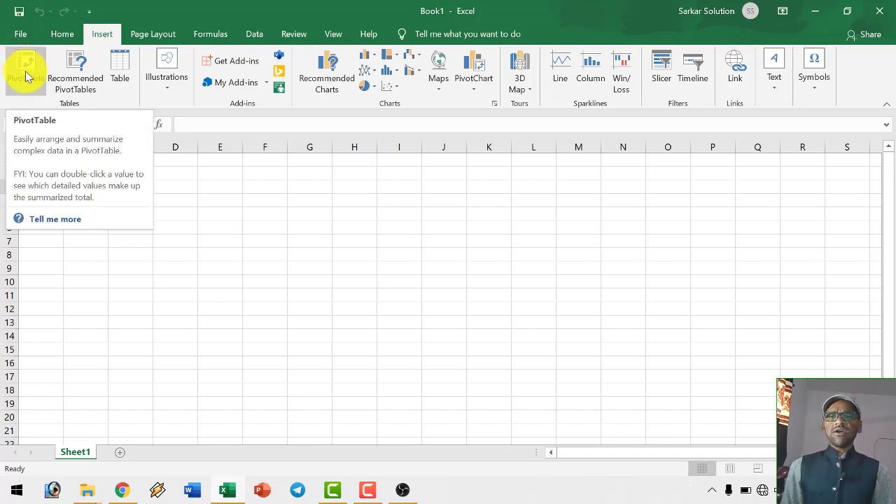
Open the recent workbook 'Pivot table - excercise sheet' from the File menu
{"action": "left_click", "coordinate": [345, 279]}
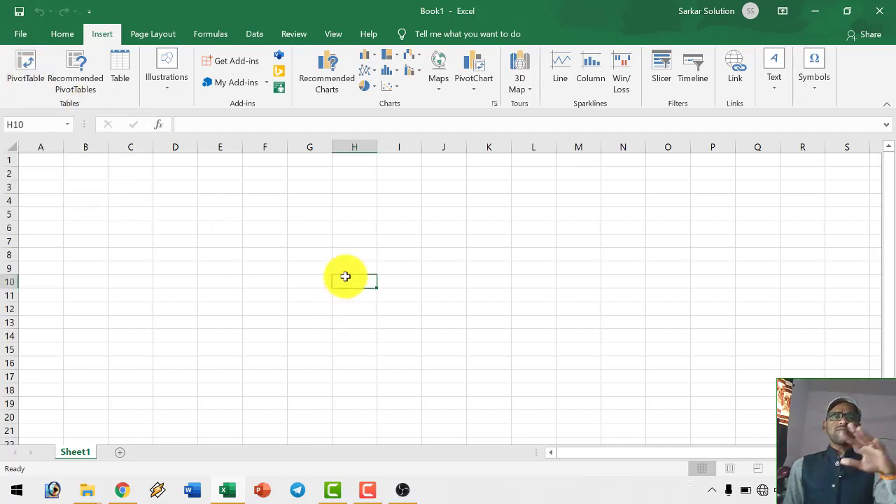
{"action": "left_click", "coordinate": [348, 270]}
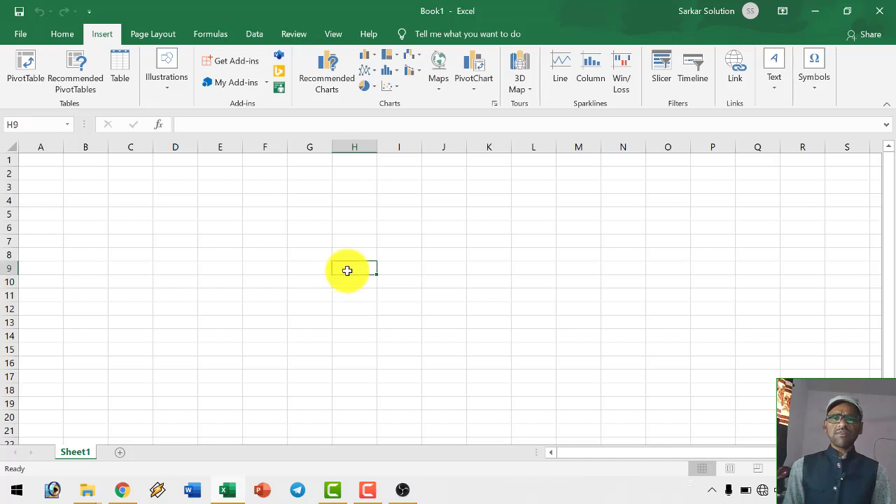
{"action": "left_click", "coordinate": [20, 33]}
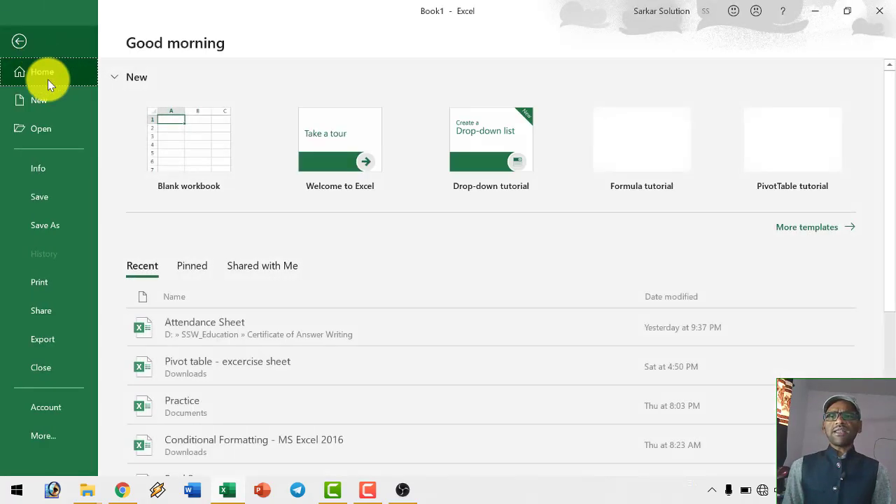
{"action": "left_click", "coordinate": [60, 136]}
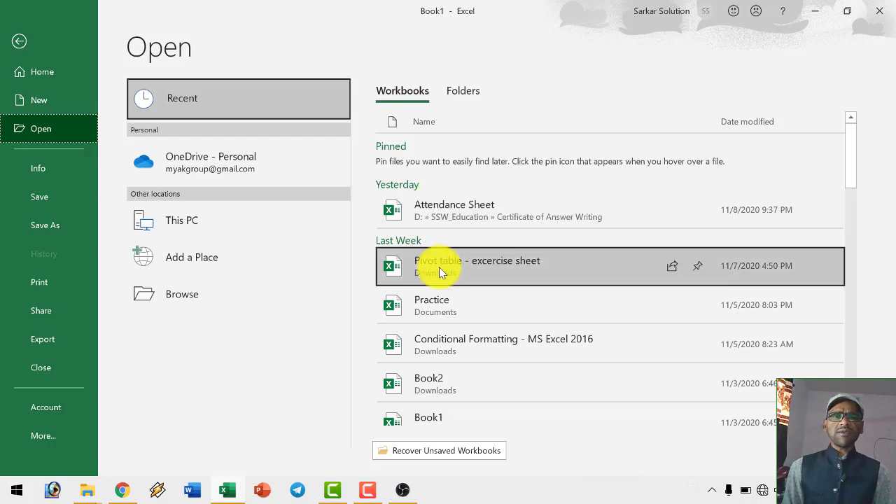
{"action": "left_click", "coordinate": [508, 267]}
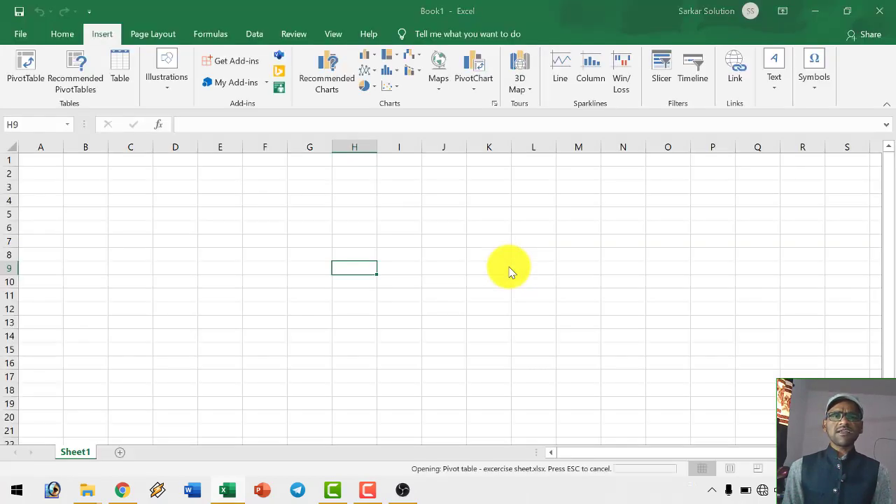
{"action": "scroll", "coordinate": [19, 156], "scroll_direction": "up", "scroll_amount": 4, "text": "ctrl"}
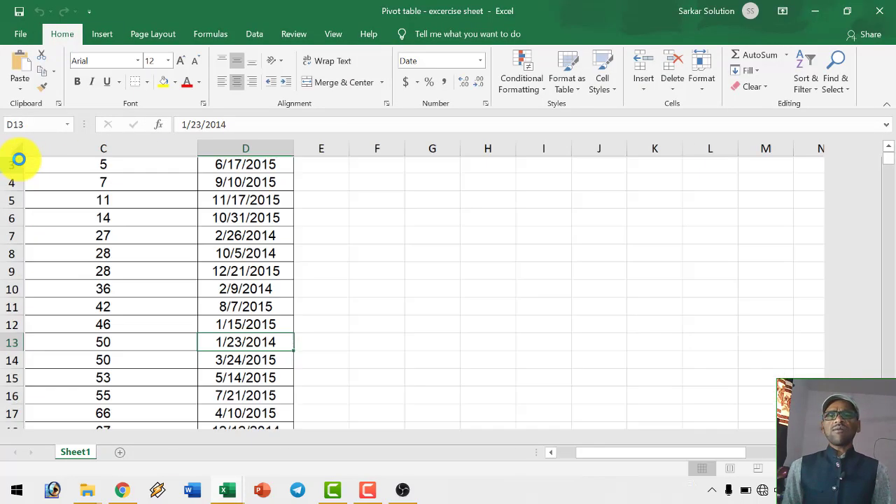
{"action": "left_click", "coordinate": [574, 457]}
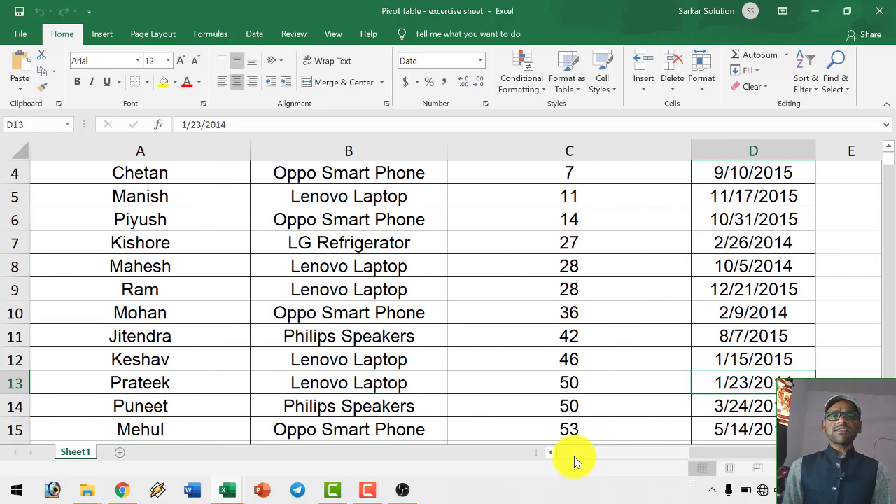
{"action": "scroll", "coordinate": [371, 317], "scroll_direction": "up", "scroll_amount": 1}
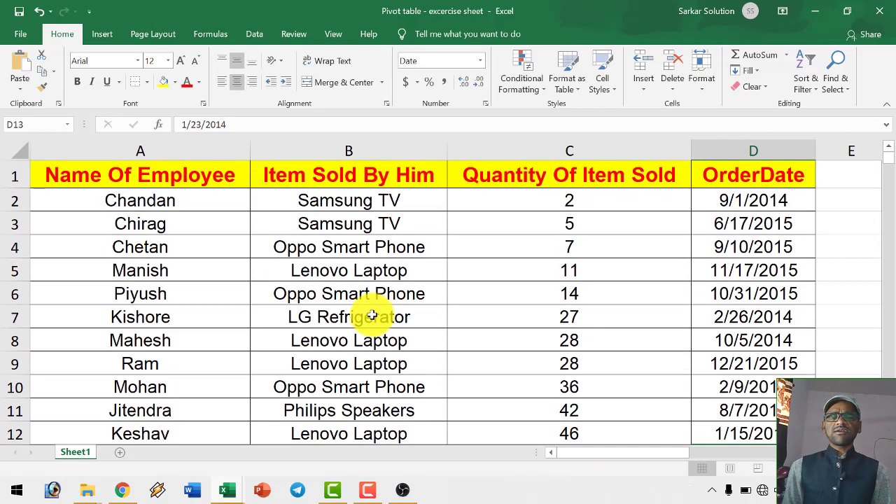
{"action": "left_click", "coordinate": [78, 178]}
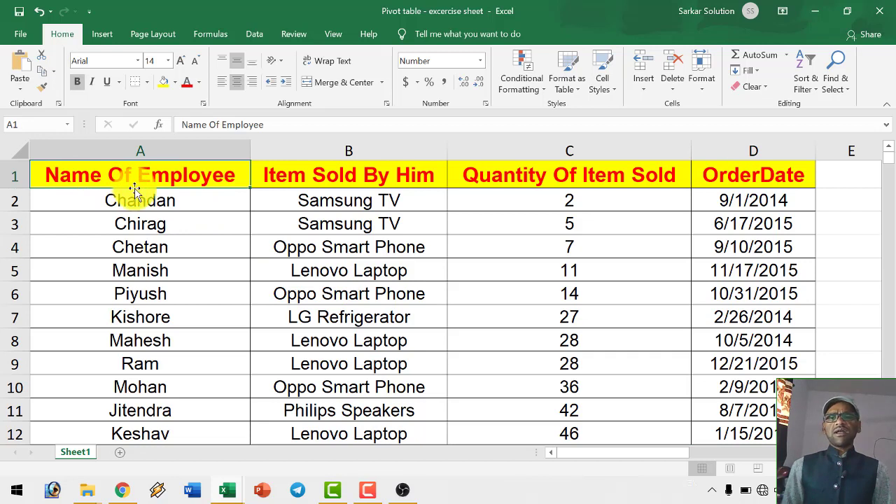
{"action": "left_click", "coordinate": [315, 178]}
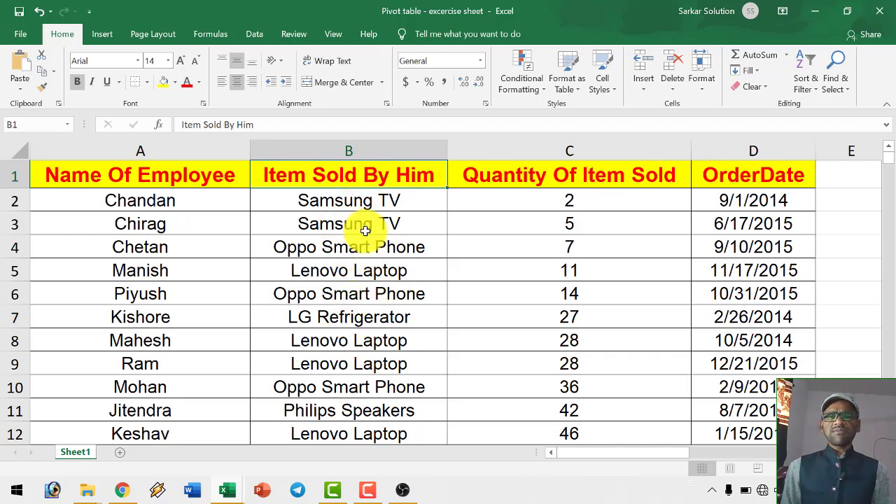
{"action": "scroll", "coordinate": [365, 336], "scroll_direction": "down", "scroll_amount": 2}
{"action": "scroll", "coordinate": [366, 337], "scroll_direction": "down", "scroll_amount": 2}
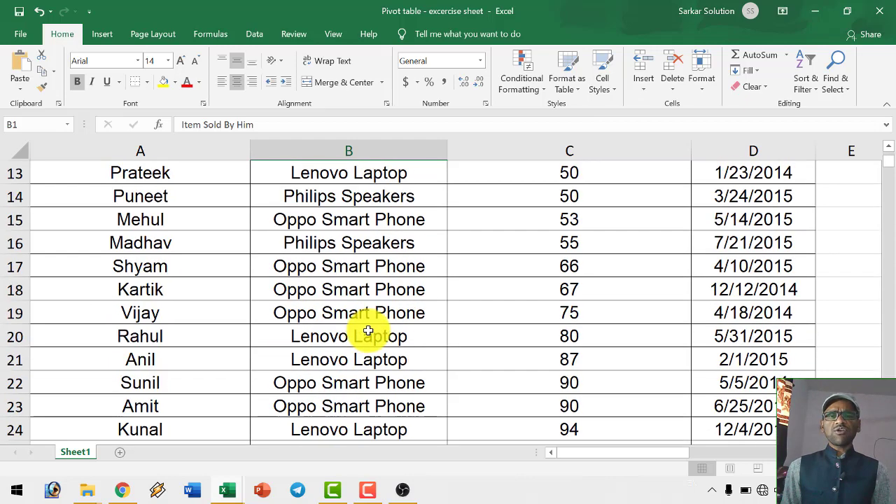
{"action": "scroll", "coordinate": [376, 334], "scroll_direction": "up", "scroll_amount": 4}
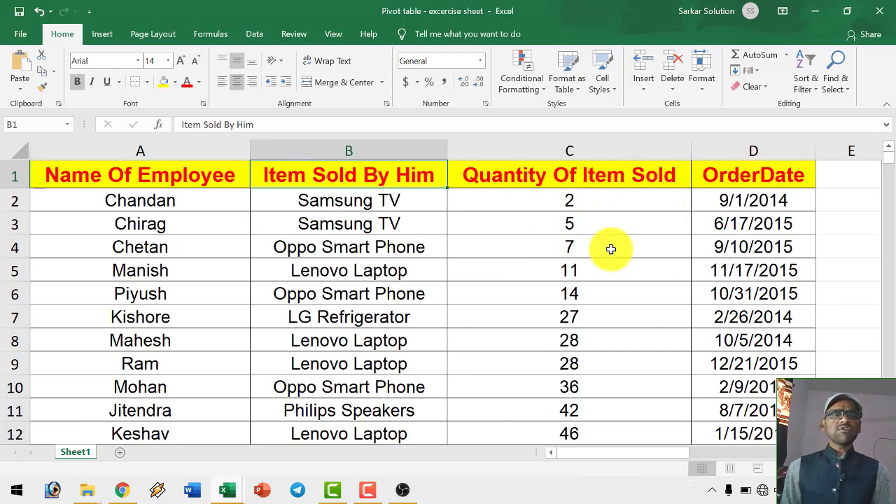
{"action": "scroll", "coordinate": [610, 248], "scroll_direction": "down", "scroll_amount": 4}
{"action": "left_click", "coordinate": [343, 335]}
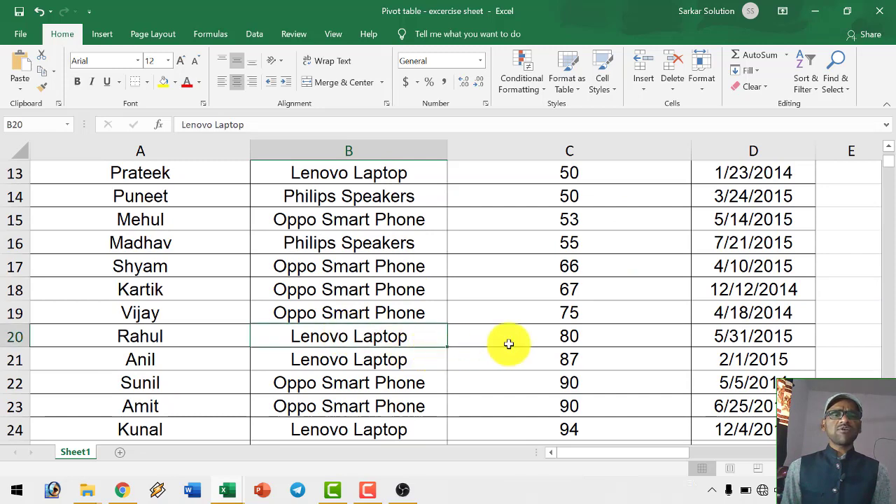
{"action": "left_click", "coordinate": [566, 336]}
{"action": "scroll", "coordinate": [621, 349], "scroll_direction": "up", "scroll_amount": 4}
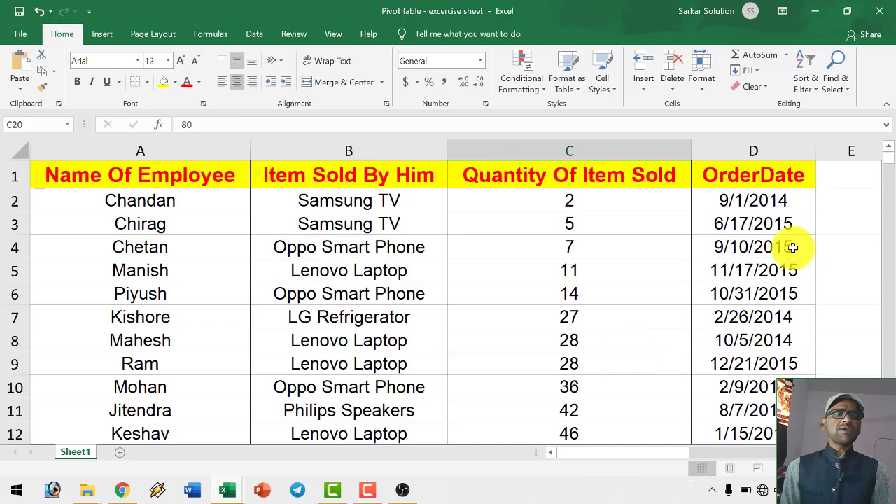
{"action": "left_click", "coordinate": [747, 176]}
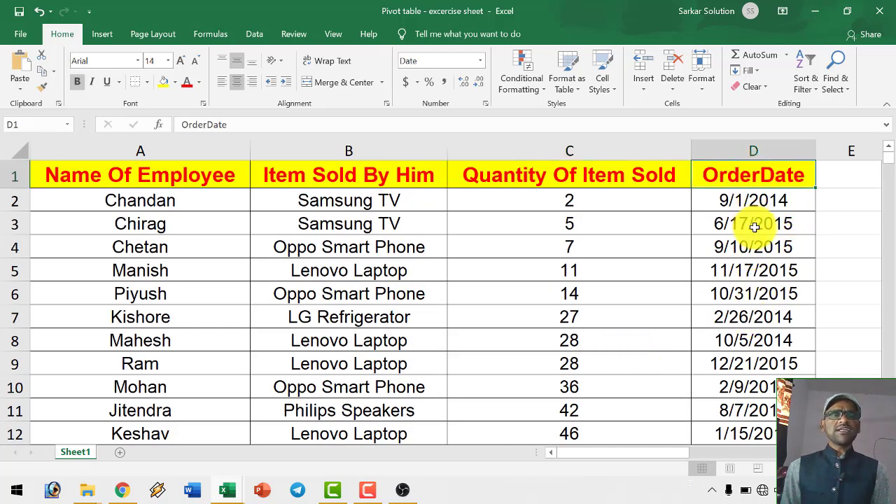
{"action": "left_click", "coordinate": [760, 289]}
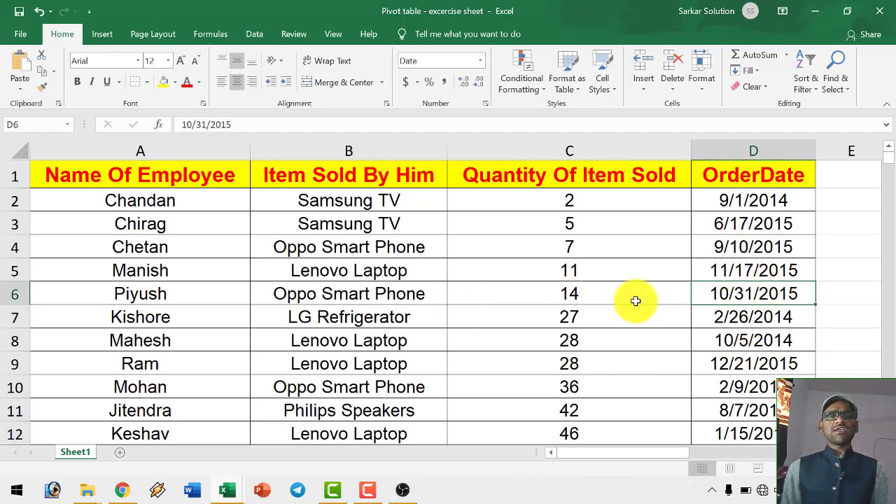
{"action": "scroll", "coordinate": [443, 300], "scroll_direction": "down", "scroll_amount": 1}
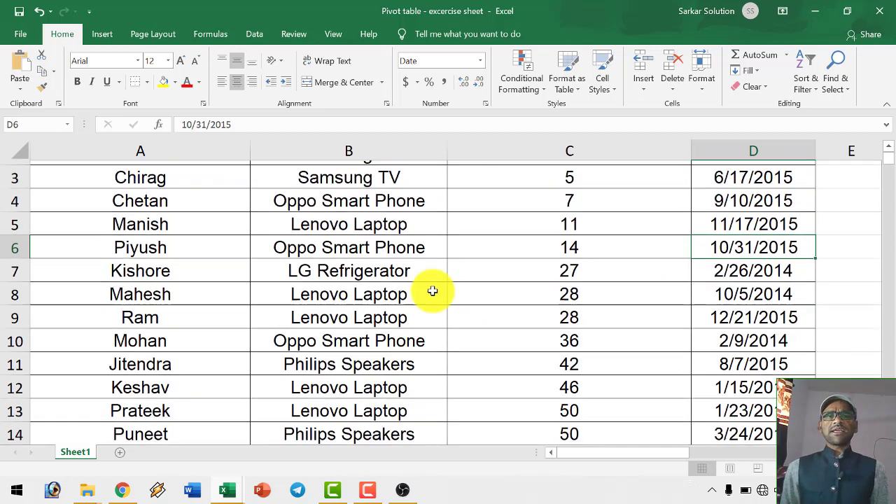
{"action": "scroll", "coordinate": [429, 290], "scroll_direction": "down", "scroll_amount": 2}
{"action": "scroll", "coordinate": [432, 291], "scroll_direction": "down", "scroll_amount": 9}
{"action": "scroll", "coordinate": [432, 291], "scroll_direction": "down", "scroll_amount": 3}
{"action": "scroll", "coordinate": [280, 310], "scroll_direction": "up", "scroll_amount": 1}
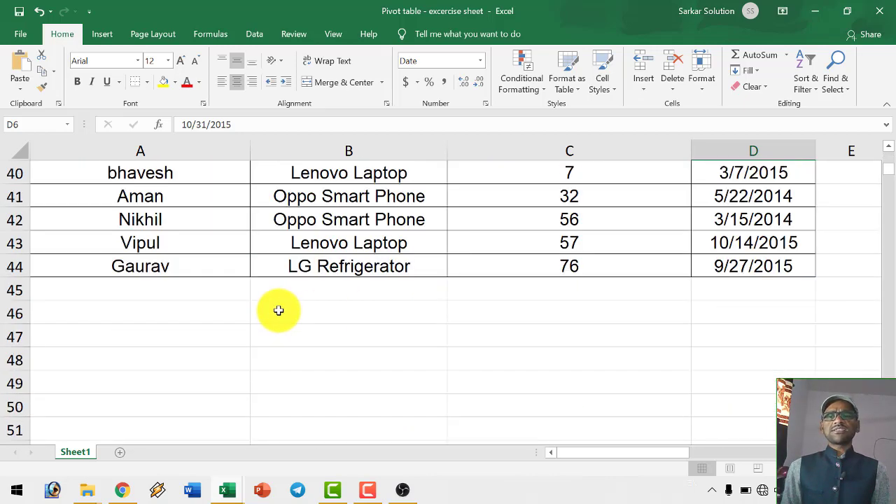
{"action": "scroll", "coordinate": [175, 322], "scroll_direction": "up", "scroll_amount": 1}
{"action": "left_click", "coordinate": [15, 342]}
{"action": "left_click", "coordinate": [31, 333]}
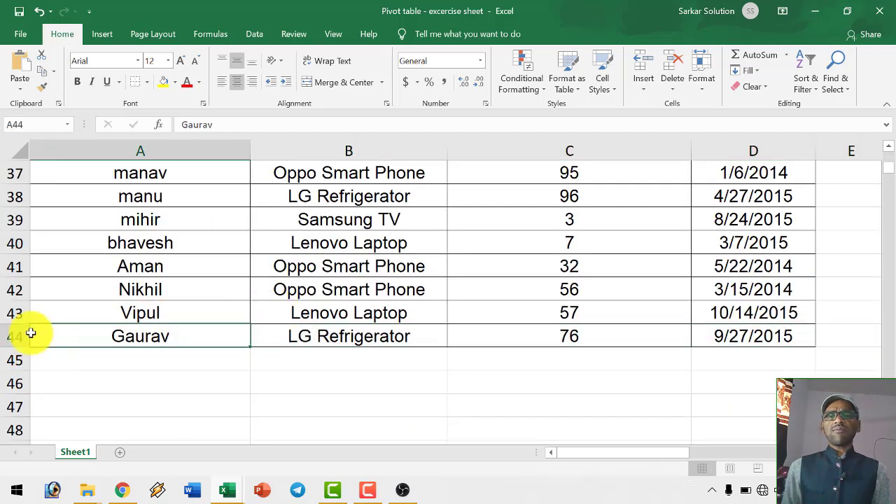
{"action": "left_click", "coordinate": [8, 336]}
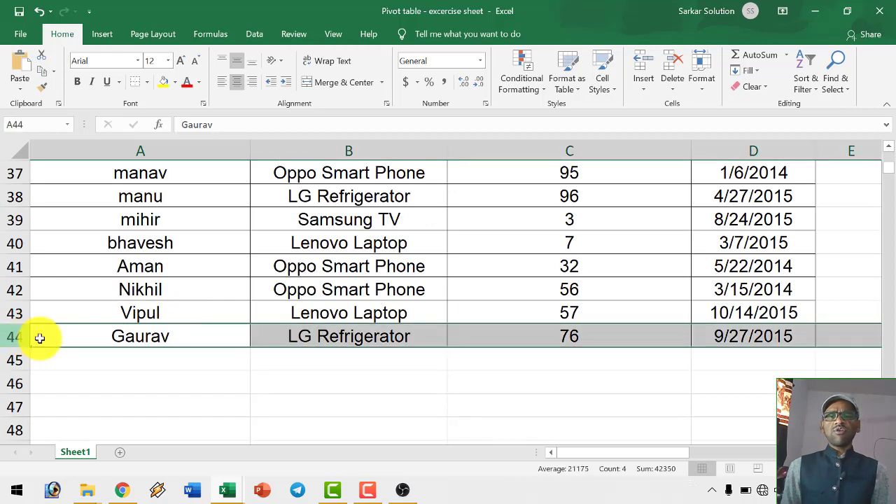
{"action": "left_click", "coordinate": [140, 335]}
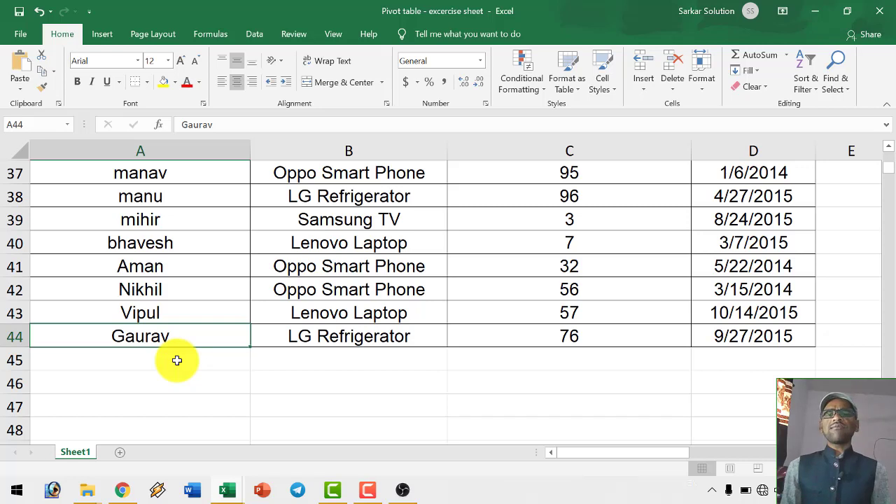
{"action": "left_click", "coordinate": [150, 315]}
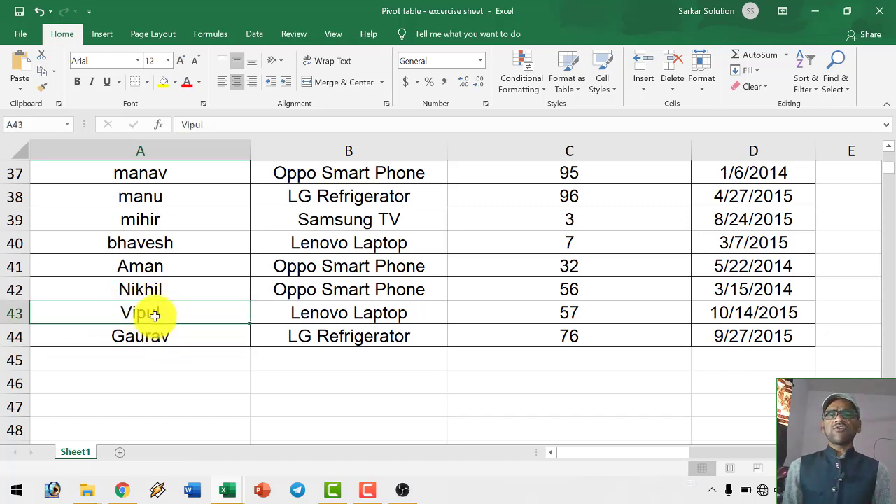
{"action": "left_click", "coordinate": [316, 310]}
{"action": "left_click", "coordinate": [540, 312]}
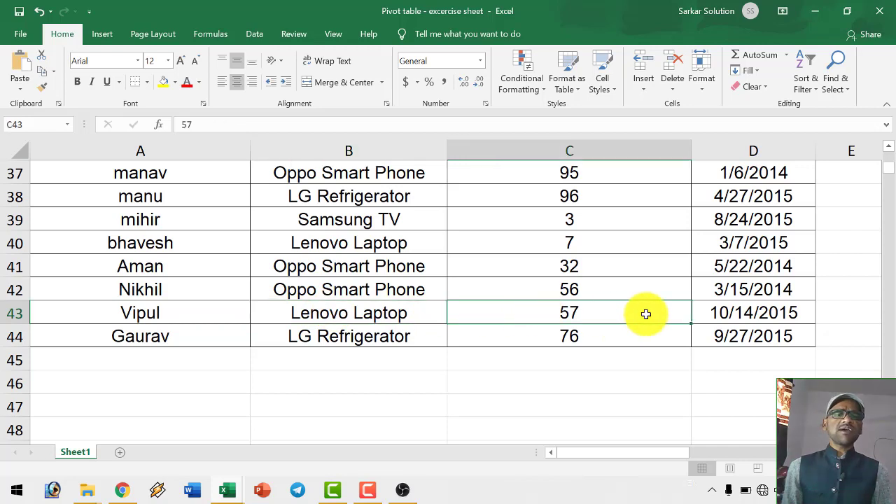
{"action": "left_click", "coordinate": [729, 315]}
{"action": "left_click", "coordinate": [591, 319]}
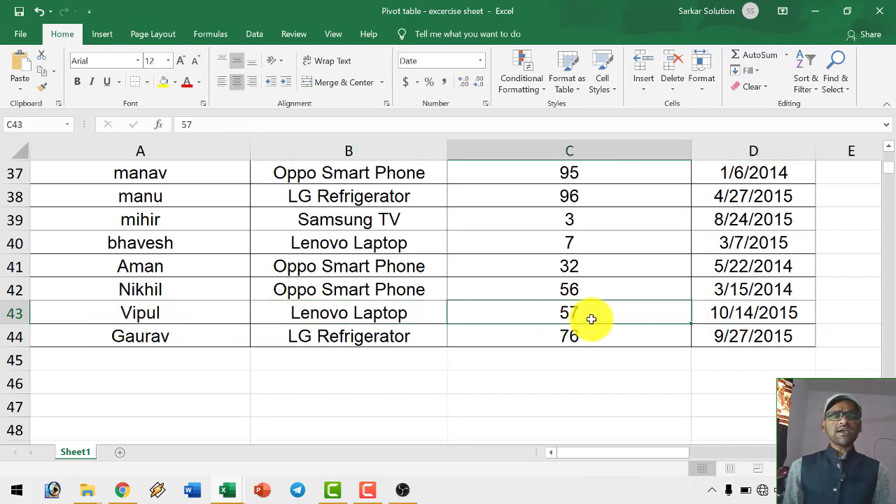
{"action": "left_click", "coordinate": [424, 314]}
{"action": "left_click", "coordinate": [157, 314]}
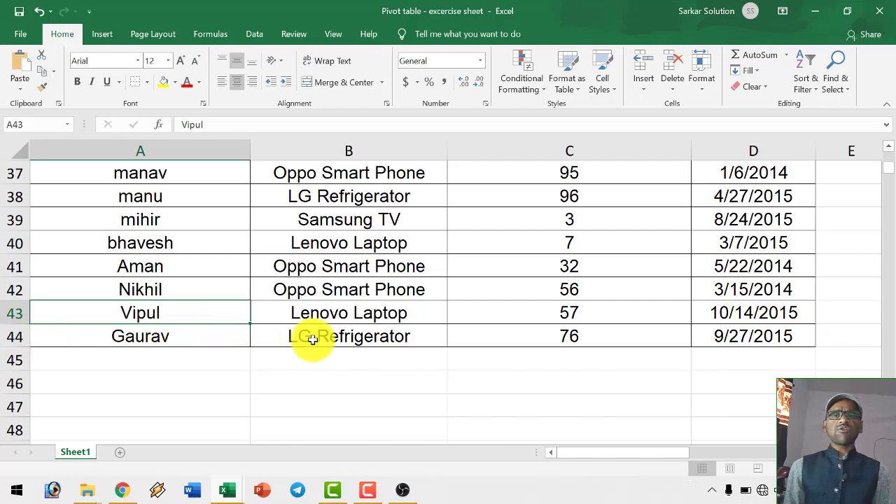
{"action": "scroll", "coordinate": [374, 343], "scroll_direction": "up", "scroll_amount": 6}
{"action": "scroll", "coordinate": [374, 343], "scroll_direction": "up", "scroll_amount": 1}
{"action": "scroll", "coordinate": [374, 343], "scroll_direction": "up", "scroll_amount": 5}
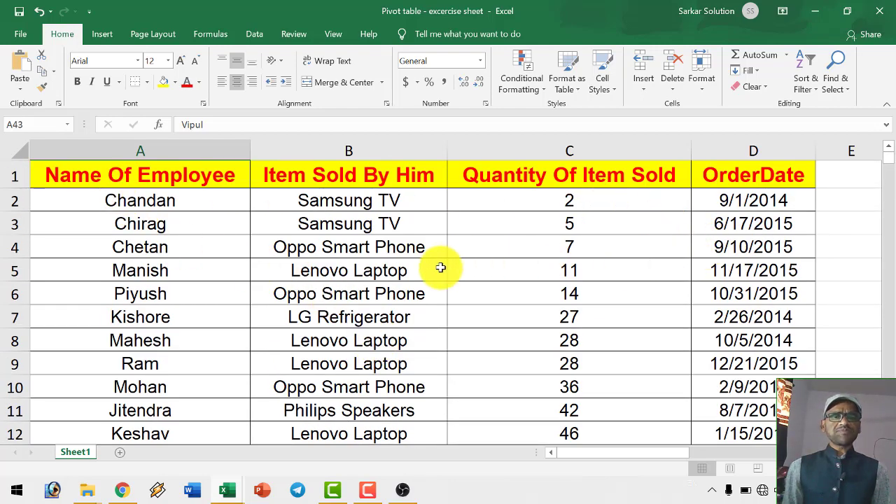
{"action": "scroll", "coordinate": [438, 268], "scroll_direction": "down", "scroll_amount": 2, "text": "ctrl"}
{"action": "scroll", "coordinate": [438, 268], "scroll_direction": "down", "scroll_amount": 2, "text": "ctrl"}
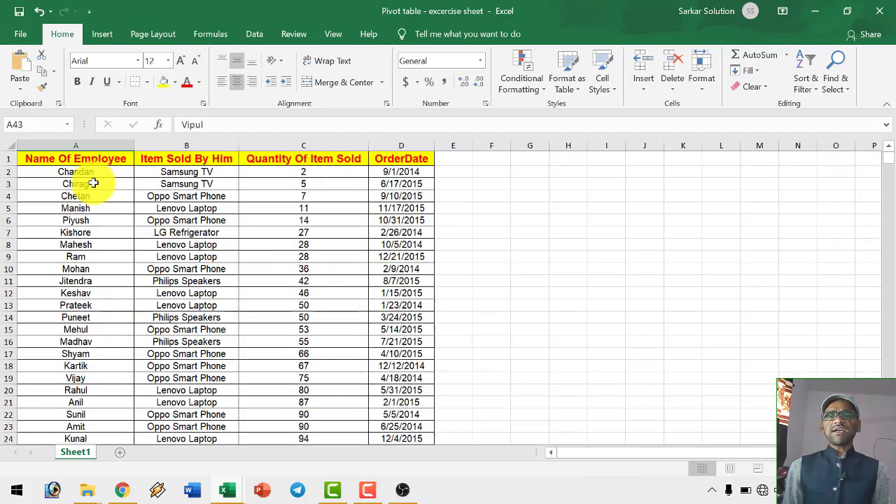
Select the employee sales range A1:D44 and bring up the Insert tab
{"action": "scroll", "coordinate": [93, 183], "scroll_direction": "down", "scroll_amount": 1}
{"action": "scroll", "coordinate": [93, 183], "scroll_direction": "down", "scroll_amount": 2}
{"action": "scroll", "coordinate": [140, 229], "scroll_direction": "up", "scroll_amount": 2}
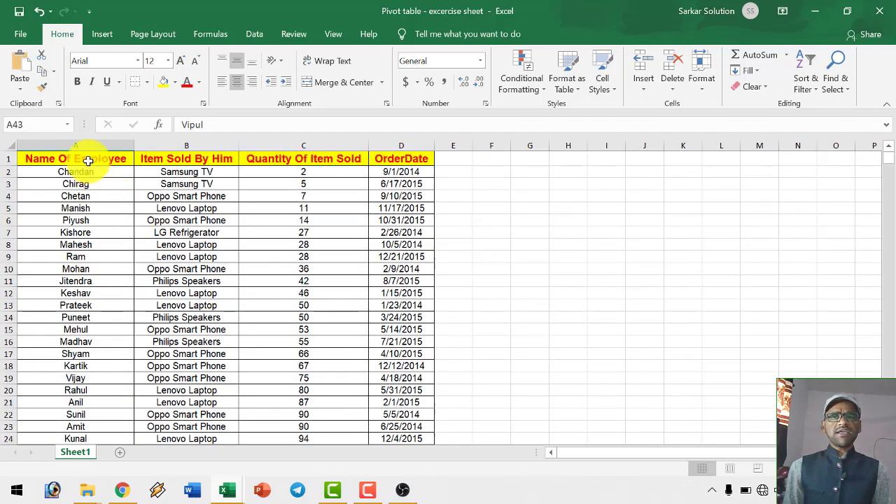
{"action": "mouse_move", "coordinate": [86, 160]}
{"action": "left_mouse_down"}
{"action": "mouse_move", "coordinate": [396, 264]}
{"action": "mouse_move", "coordinate": [426, 385]}
{"action": "left_mouse_up"}
{"action": "scroll", "coordinate": [426, 385], "scroll_direction": "down", "scroll_amount": 3}
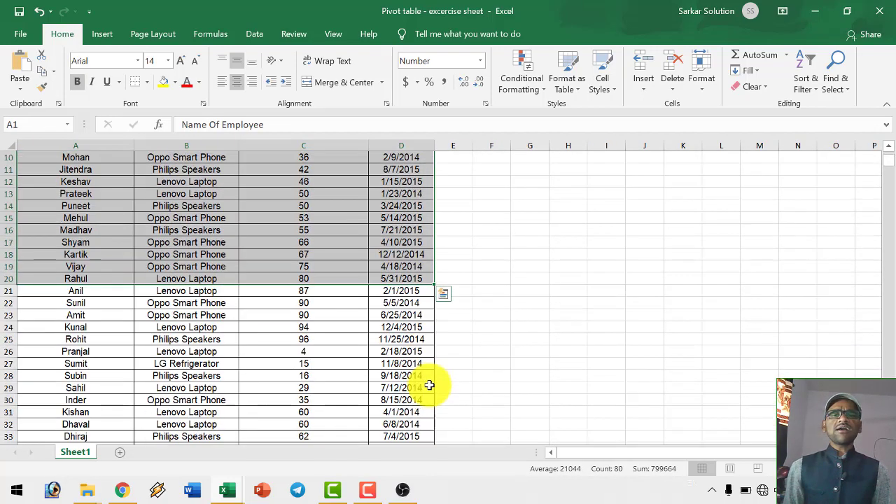
{"action": "scroll", "coordinate": [429, 401], "scroll_direction": "down", "scroll_amount": 2}
{"action": "scroll", "coordinate": [429, 400], "scroll_direction": "down", "scroll_amount": 3}
{"action": "left_click", "coordinate": [429, 392], "text": "shift"}
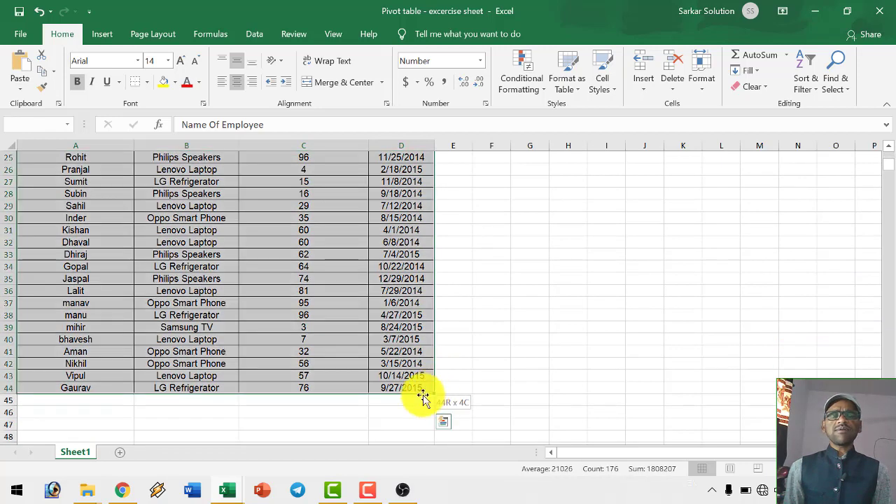
{"action": "scroll", "coordinate": [378, 368], "scroll_direction": "up", "scroll_amount": 8}
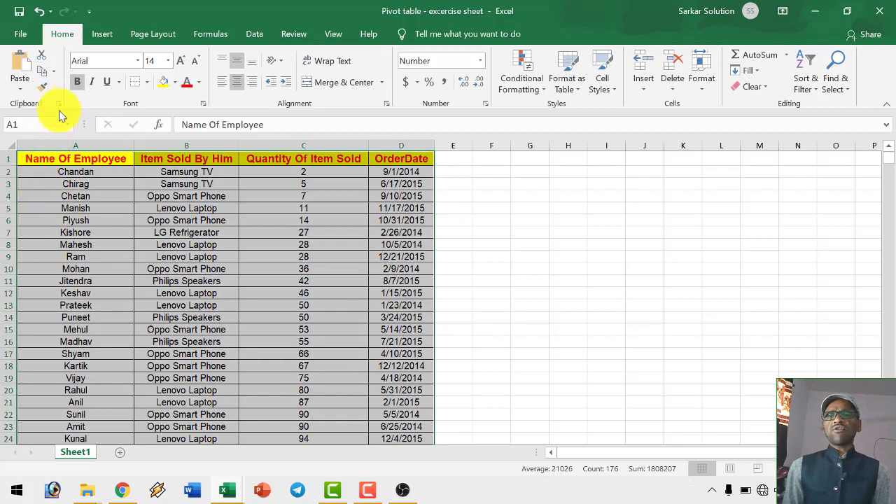
{"action": "left_click", "coordinate": [102, 35]}
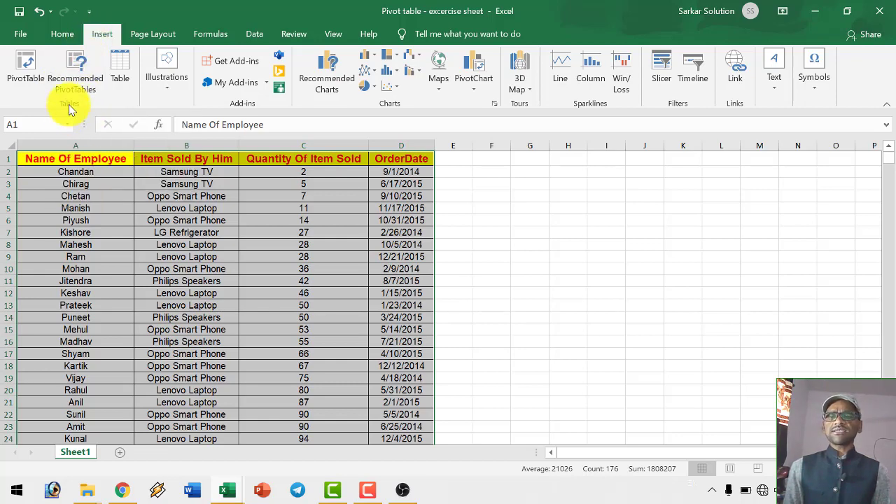
From Recommended PivotTables, create 'Sum of Quantity Of Item Sold by Item Sold By Him' on a new sheet
{"action": "left_click", "coordinate": [80, 85]}
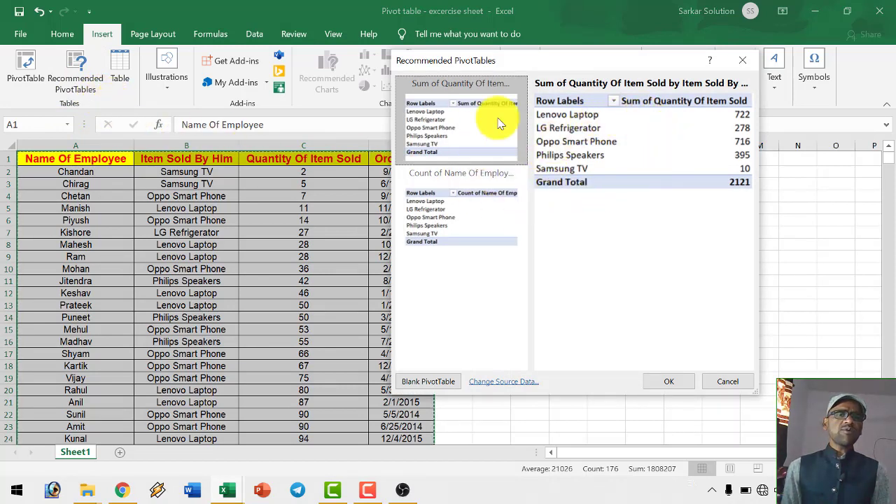
{"action": "left_click", "coordinate": [428, 213]}
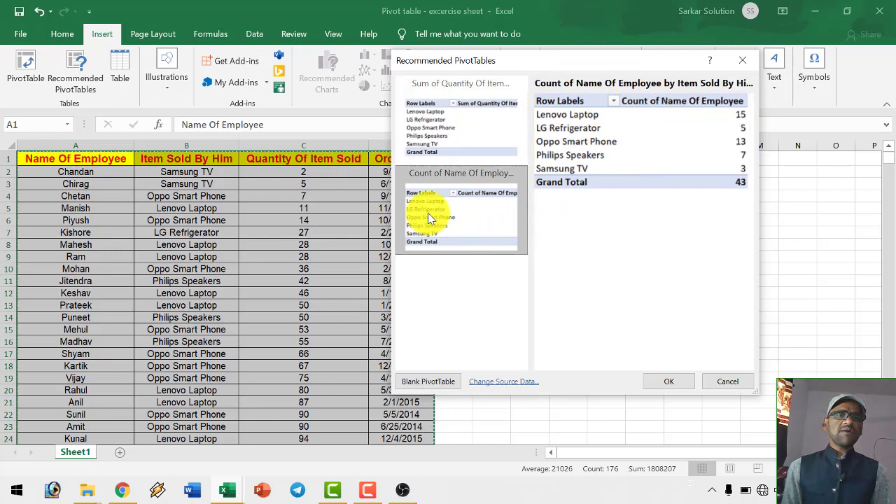
{"action": "left_click", "coordinate": [471, 132]}
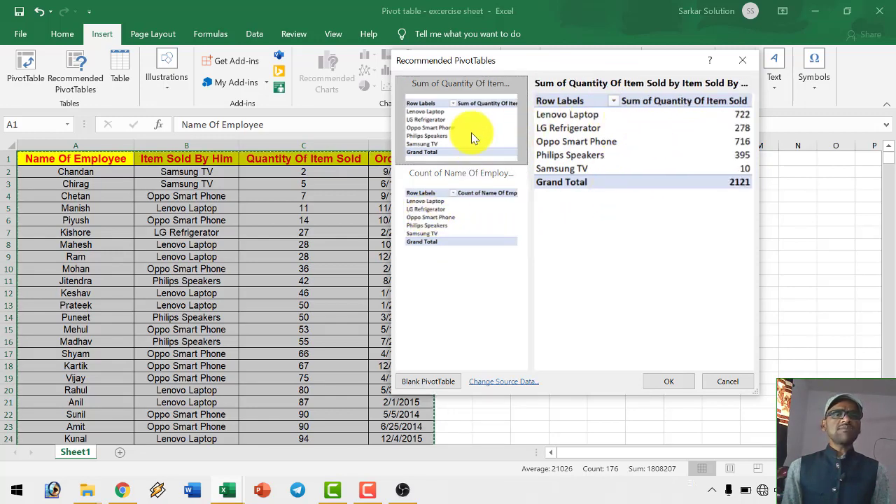
{"action": "left_click", "coordinate": [461, 199]}
{"action": "left_click", "coordinate": [459, 125]}
{"action": "left_click", "coordinate": [485, 195]}
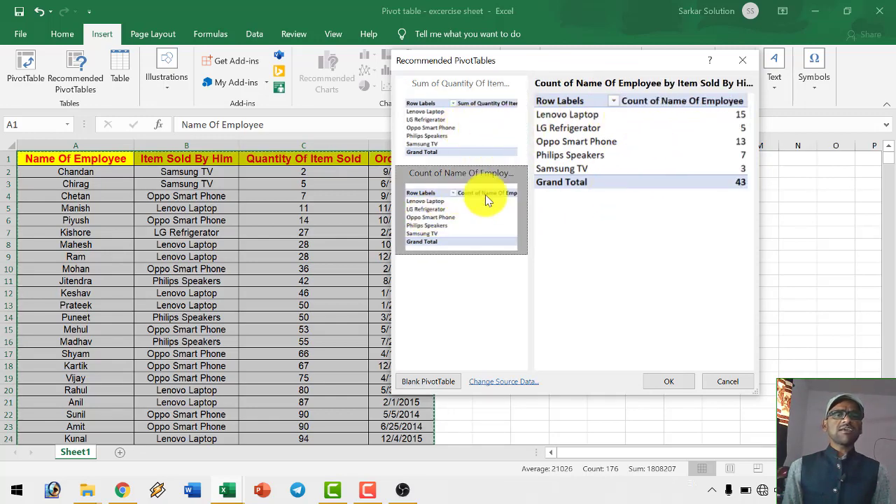
{"action": "left_click", "coordinate": [476, 130]}
{"action": "left_click", "coordinate": [483, 206]}
{"action": "left_click", "coordinate": [469, 128]}
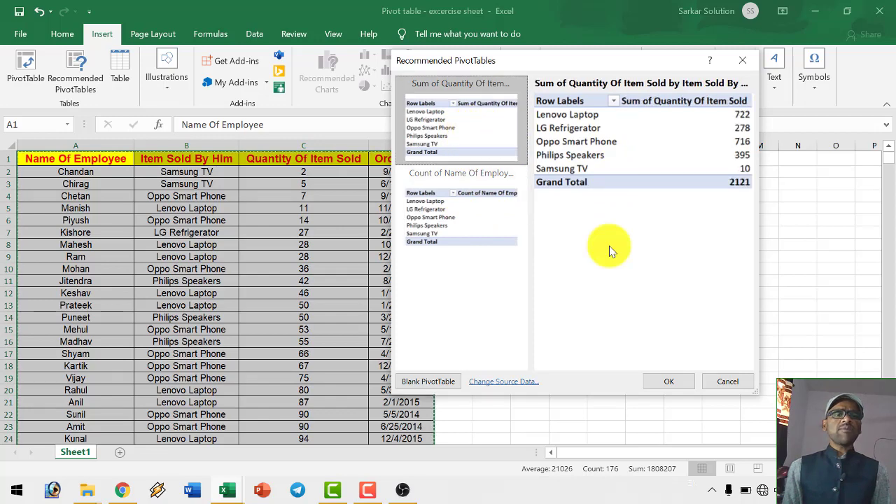
{"action": "left_click", "coordinate": [673, 384]}
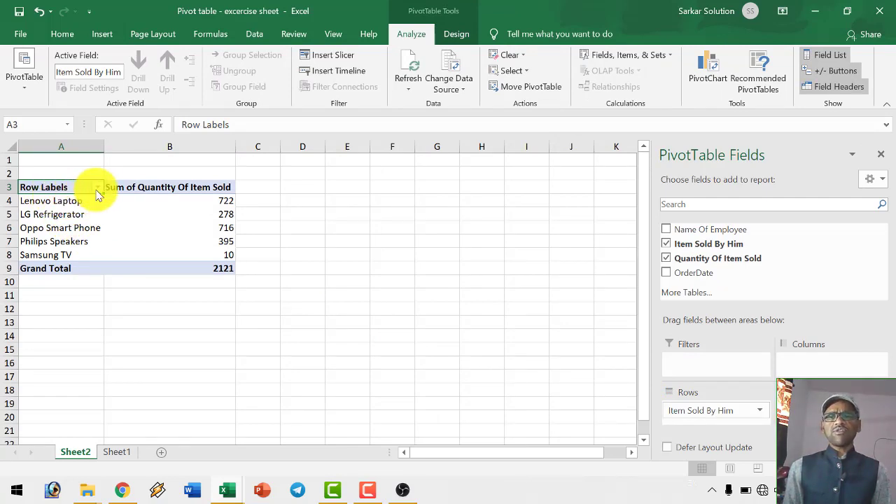
{"action": "left_click", "coordinate": [98, 187]}
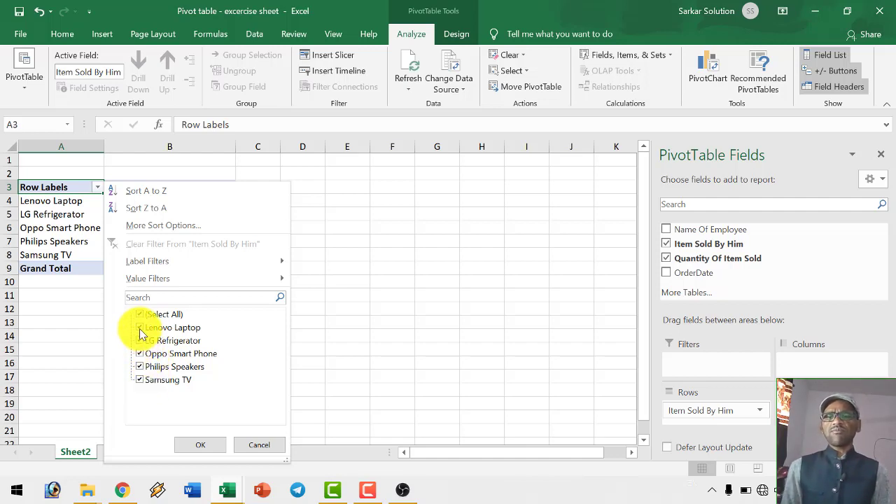
{"action": "left_click", "coordinate": [203, 445]}
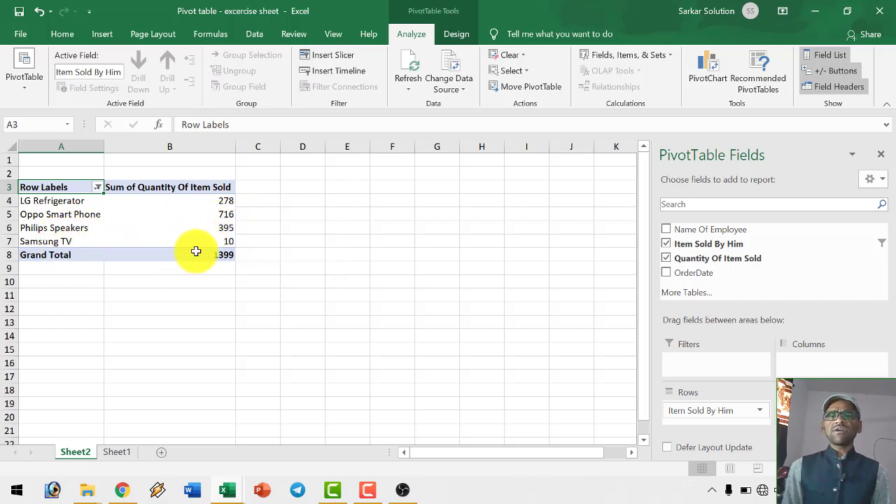
{"action": "left_click", "coordinate": [98, 187]}
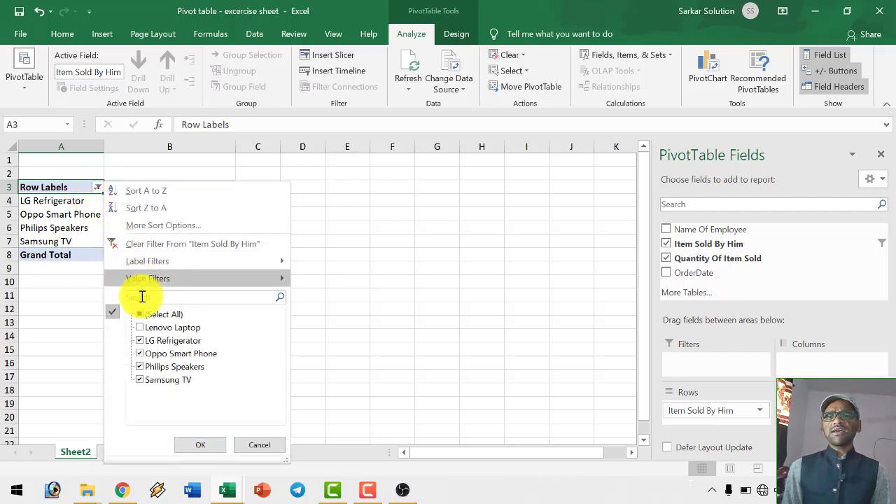
{"action": "left_click", "coordinate": [140, 327]}
{"action": "left_click", "coordinate": [202, 446]}
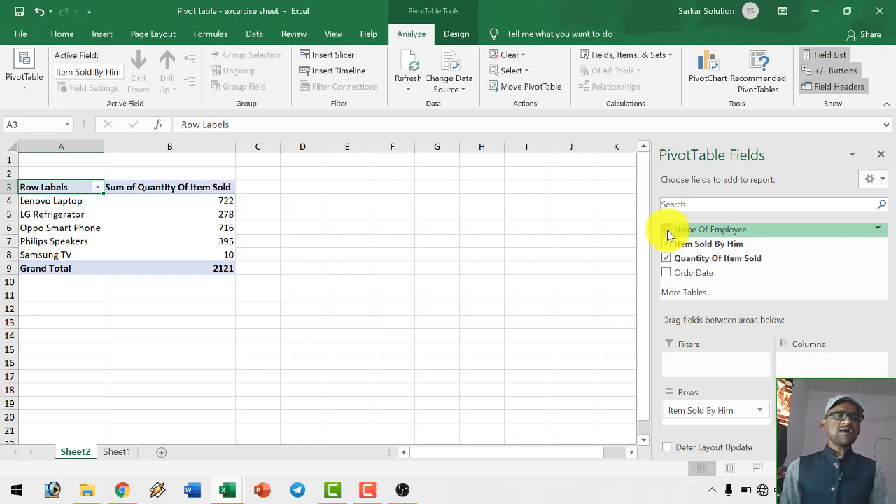
Nest employee names under each item in the Sheet2 pivot table
{"action": "left_click", "coordinate": [667, 230]}
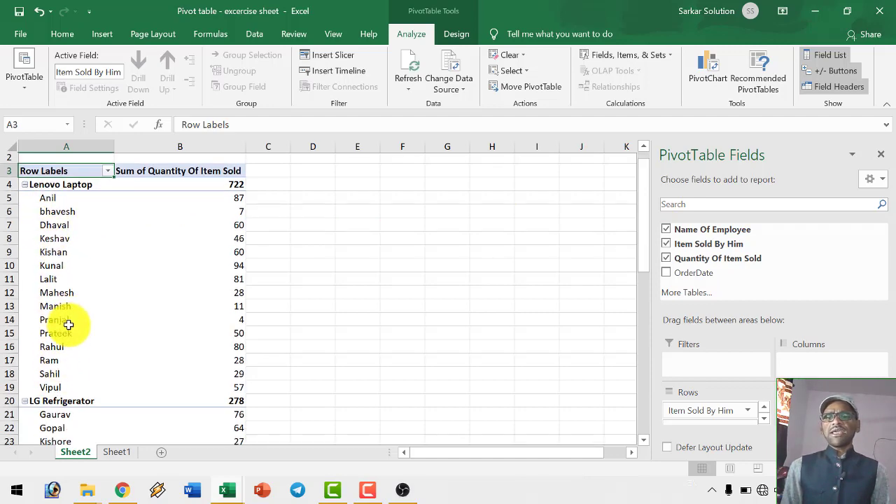
{"action": "scroll", "coordinate": [68, 315], "scroll_direction": "down", "scroll_amount": 5}
{"action": "scroll", "coordinate": [69, 315], "scroll_direction": "down", "scroll_amount": 4}
{"action": "scroll", "coordinate": [70, 315], "scroll_direction": "up", "scroll_amount": 7}
{"action": "scroll", "coordinate": [84, 308], "scroll_direction": "up", "scroll_amount": 1}
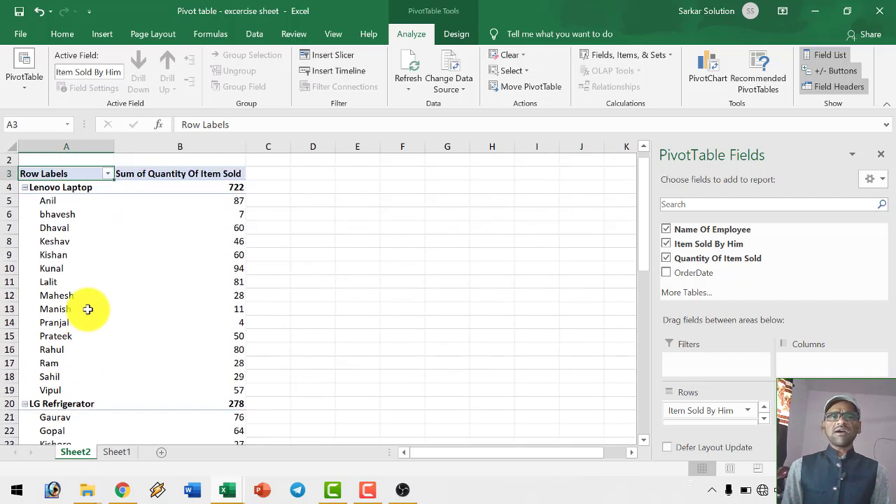
{"action": "scroll", "coordinate": [87, 309], "scroll_direction": "up", "scroll_amount": 1}
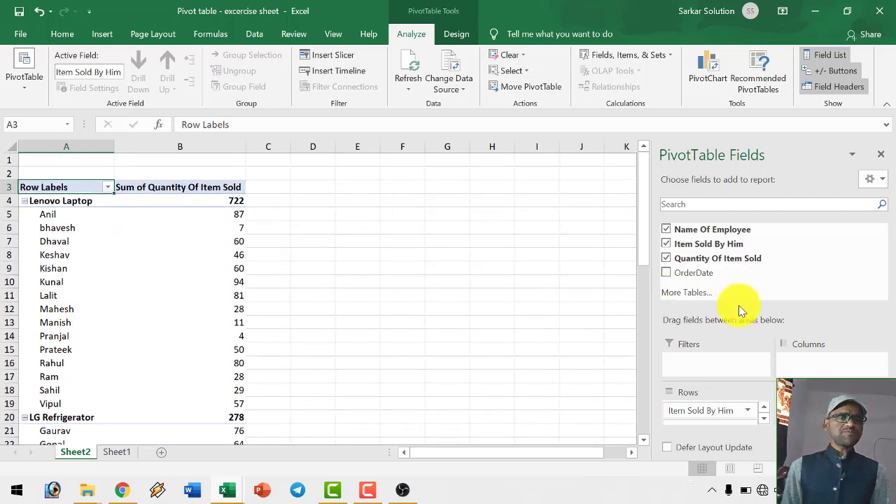
Add order months under each employee, drop the quarters grouping, and close the field list
{"action": "left_click", "coordinate": [666, 273]}
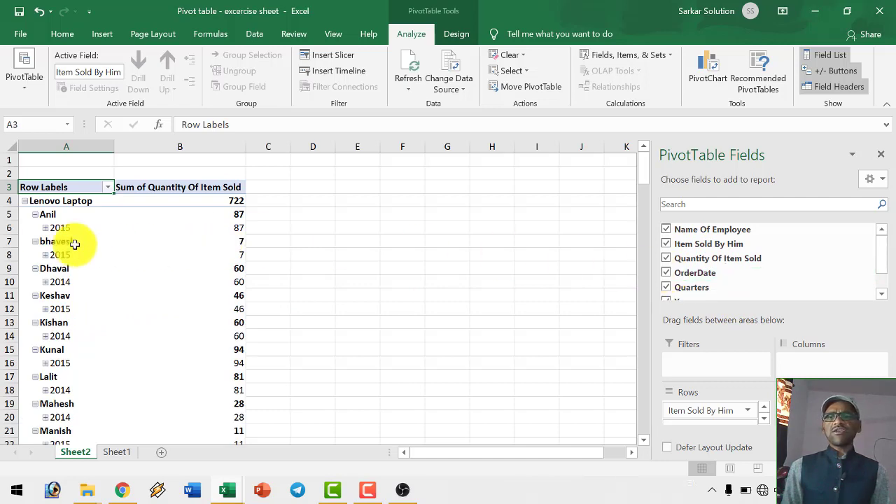
{"action": "scroll", "coordinate": [728, 291], "scroll_direction": "down", "scroll_amount": 1}
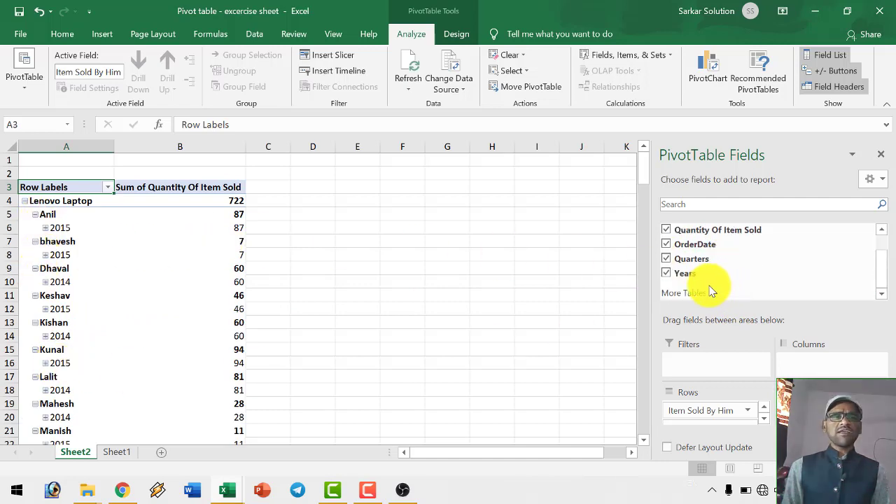
{"action": "left_click", "coordinate": [666, 259]}
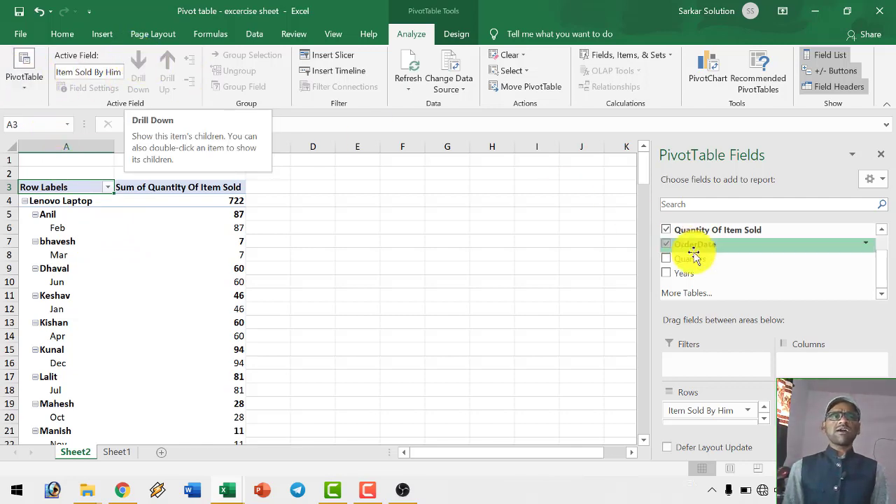
{"action": "left_click", "coordinate": [880, 153]}
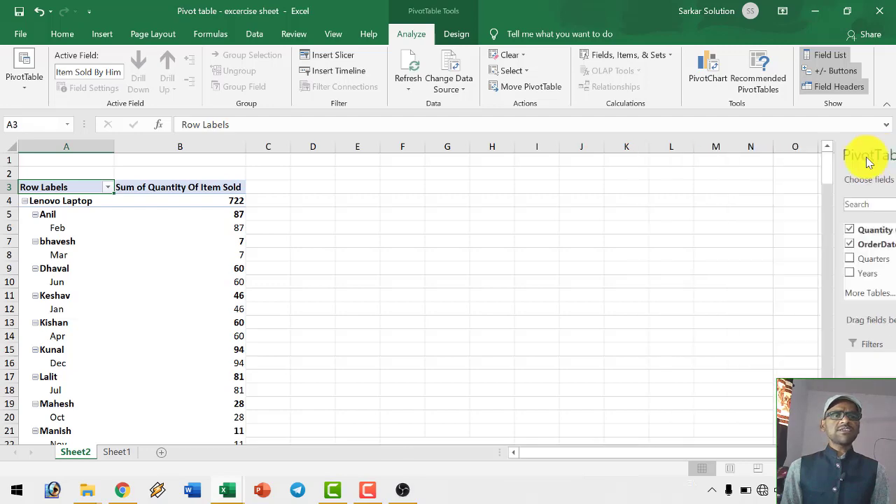
Return to Sheet1's employee sales table with the Insert tab's PivotTable commands at hand
{"action": "left_click", "coordinate": [104, 34]}
{"action": "left_click", "coordinate": [117, 452]}
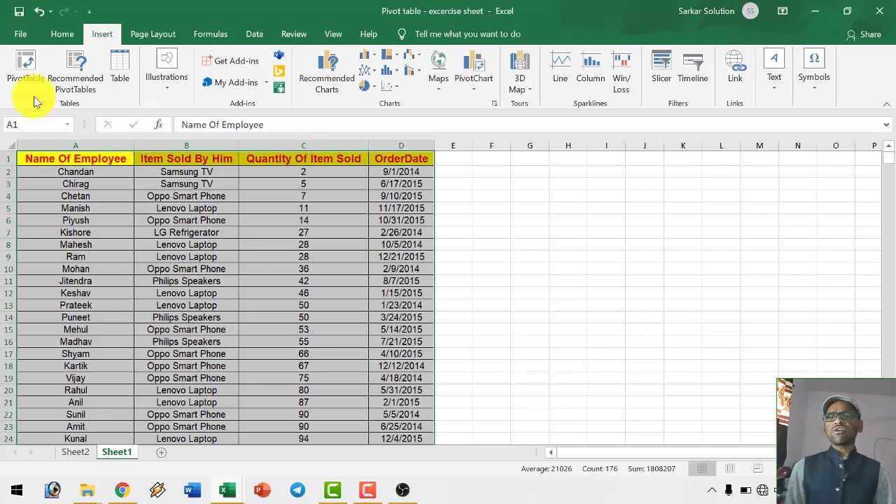
{"action": "left_click", "coordinate": [81, 91]}
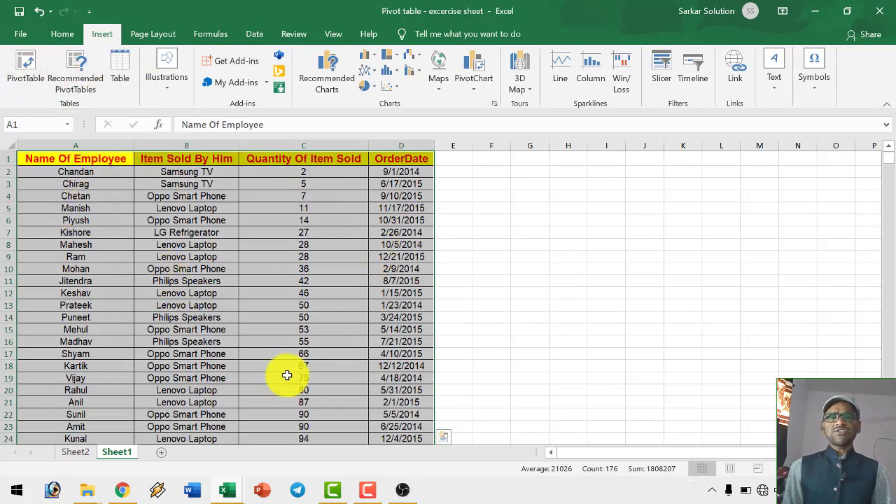
Start a new PivotTable and keep its source range as Sheet1!$A$1:$D$44
{"action": "left_click", "coordinate": [26, 68]}
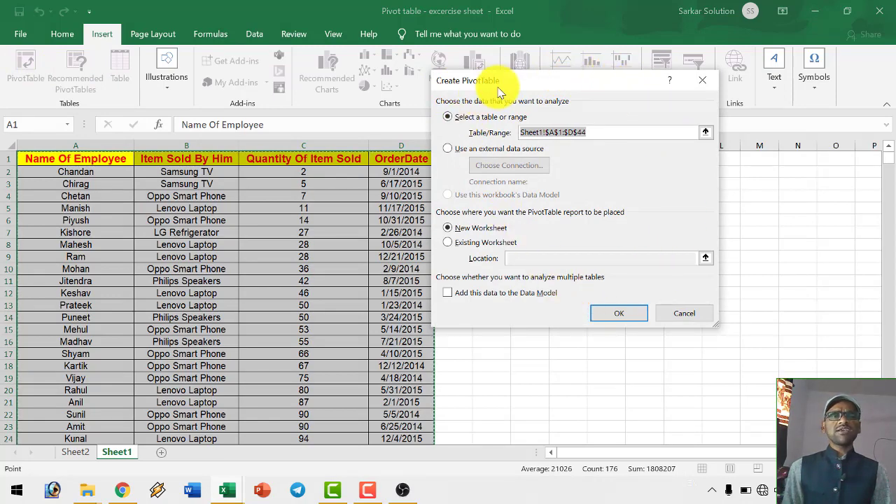
{"action": "mouse_move", "coordinate": [516, 83]}
{"action": "left_mouse_down"}
{"action": "mouse_move", "coordinate": [527, 120]}
{"action": "mouse_move", "coordinate": [520, 128]}
{"action": "mouse_move", "coordinate": [345, 120]}
{"action": "left_mouse_up"}
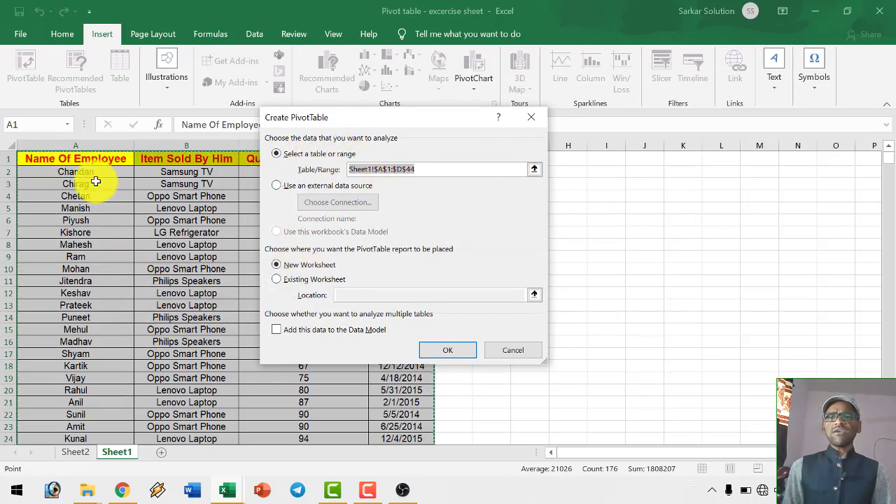
{"action": "left_click", "coordinate": [426, 169]}
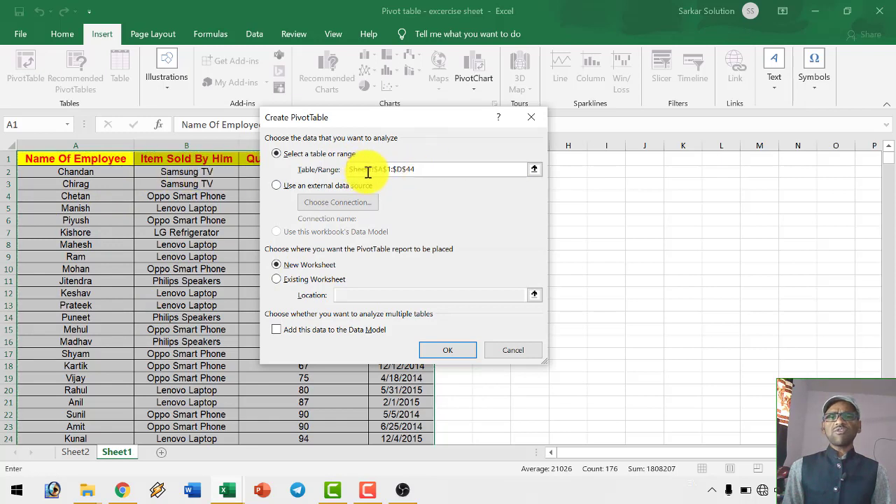
{"action": "mouse_move", "coordinate": [377, 169]}
{"action": "left_mouse_down"}
{"action": "mouse_move", "coordinate": [410, 168]}
{"action": "mouse_move", "coordinate": [344, 177]}
{"action": "left_mouse_up"}
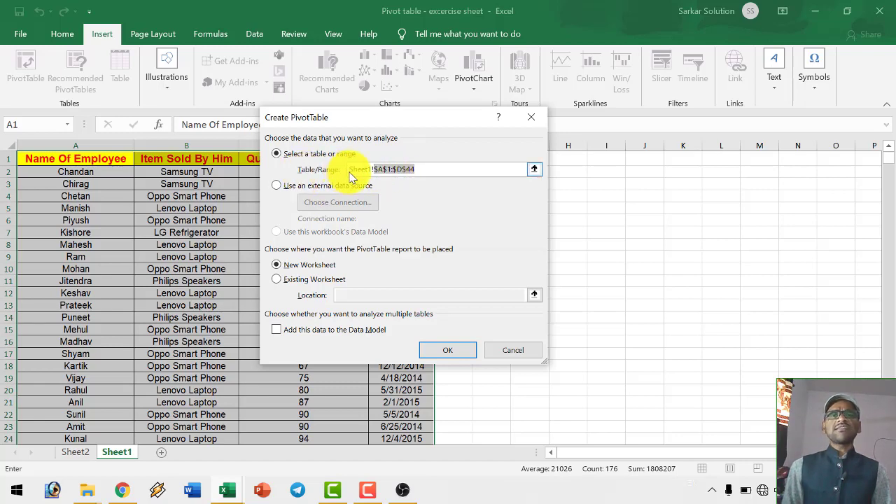
{"action": "left_click", "coordinate": [535, 170]}
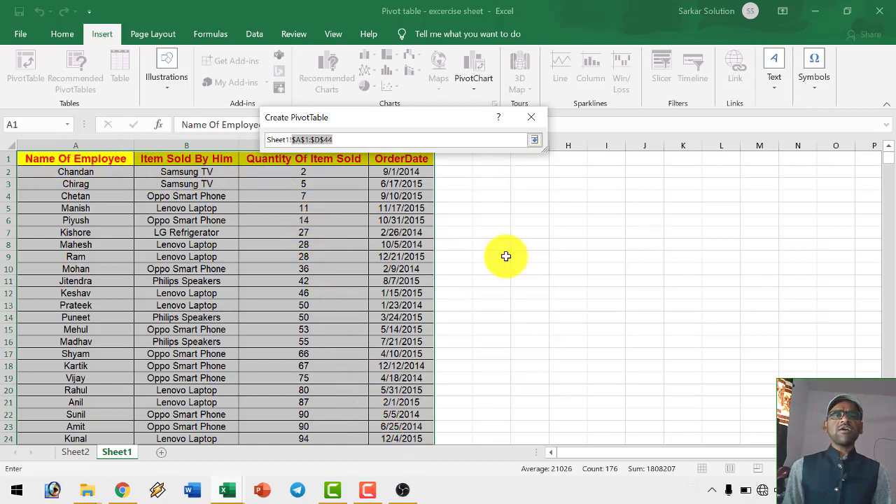
{"action": "left_click", "coordinate": [535, 143]}
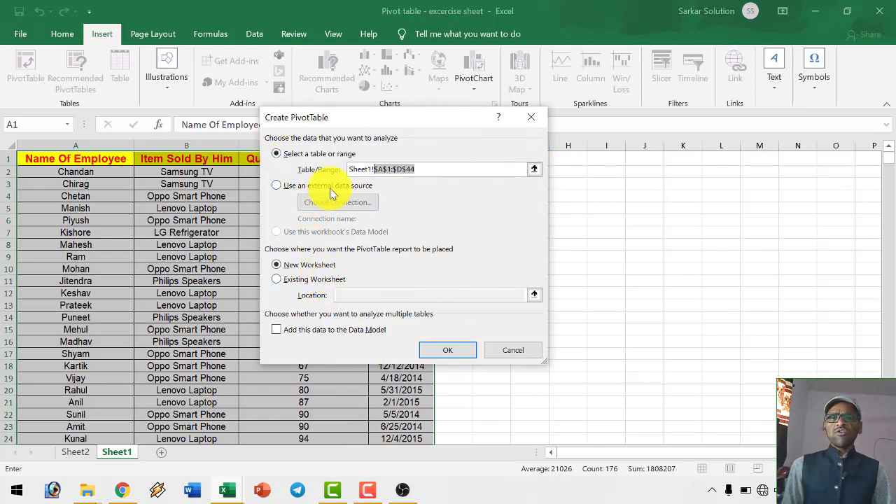
{"action": "left_click", "coordinate": [284, 187]}
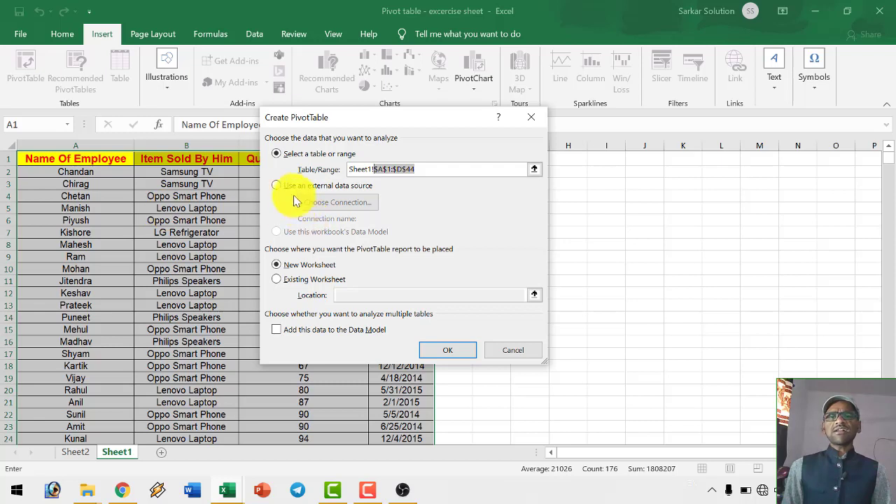
{"action": "left_click", "coordinate": [277, 188]}
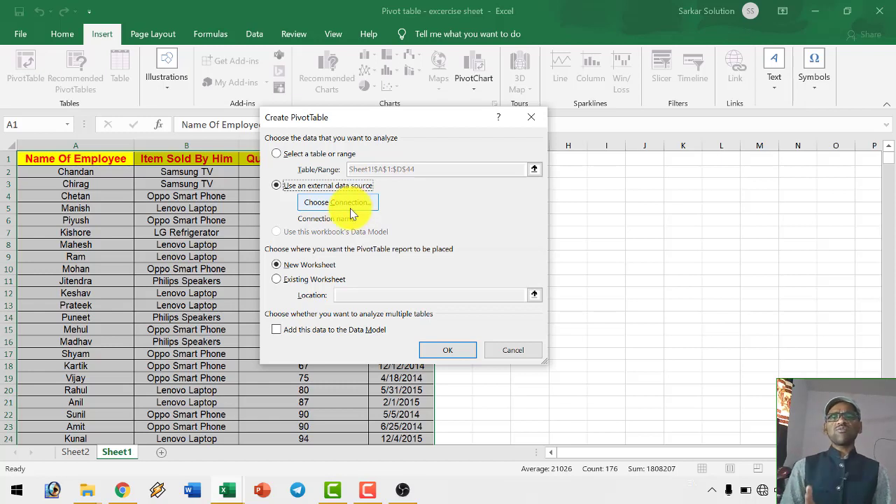
{"action": "left_click", "coordinate": [276, 153]}
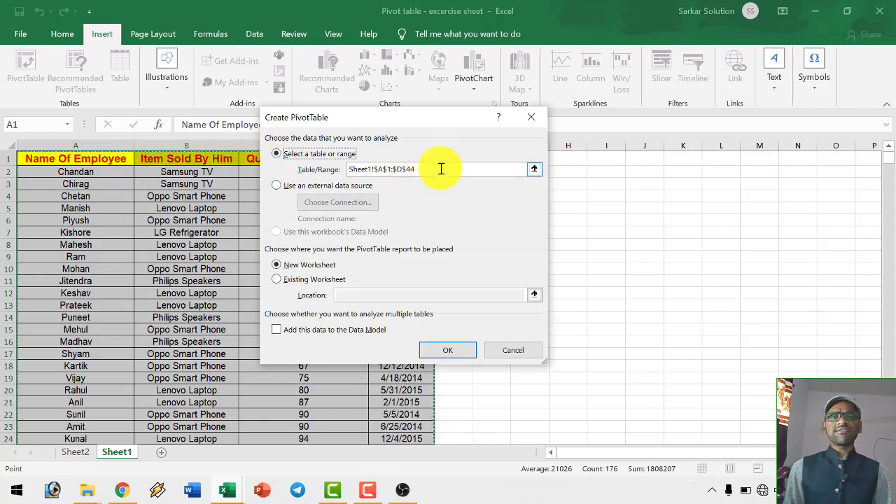
{"action": "left_click_drag", "start_coordinate": [440, 168], "coordinate": [322, 165]}
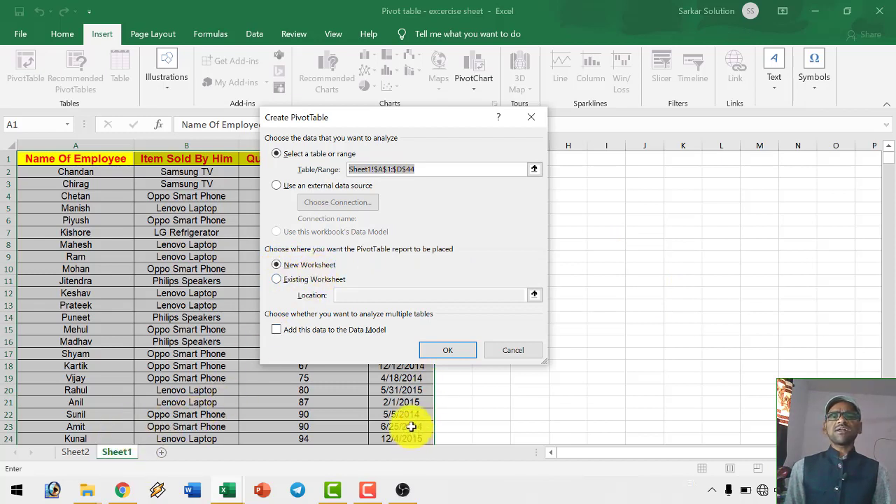
Place the pivot table on a New Worksheet and create it as Sheet3
{"action": "left_click", "coordinate": [298, 272]}
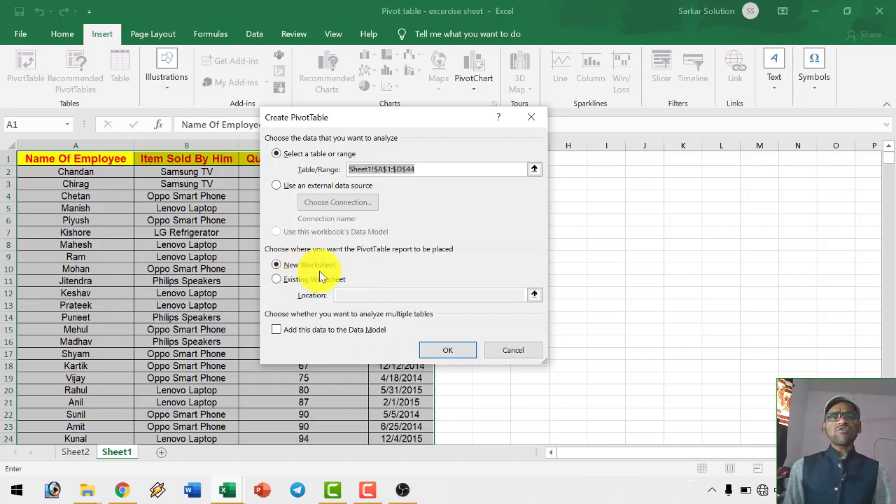
{"action": "left_click", "coordinate": [293, 272]}
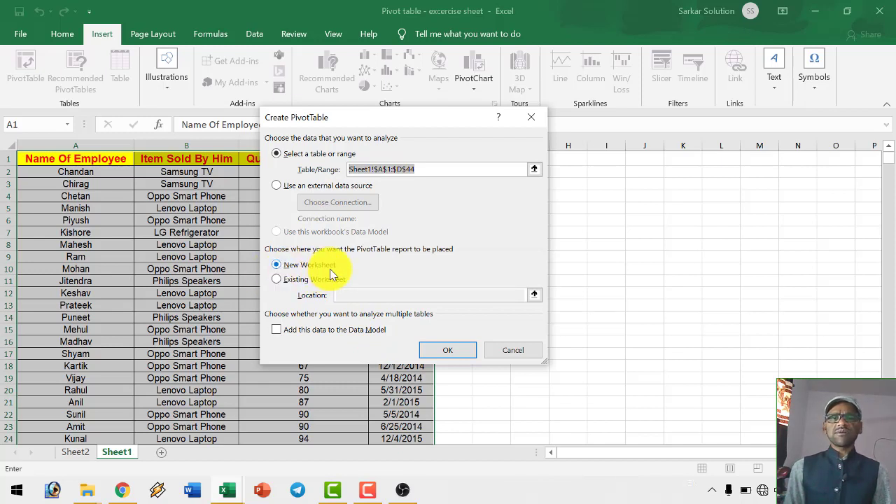
{"action": "left_click", "coordinate": [452, 351]}
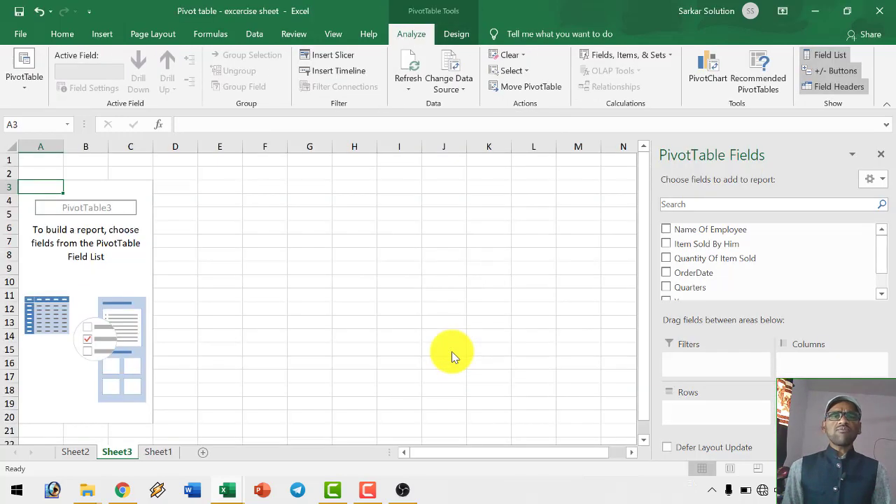
{"action": "left_click", "coordinate": [162, 451]}
{"action": "left_click", "coordinate": [120, 454]}
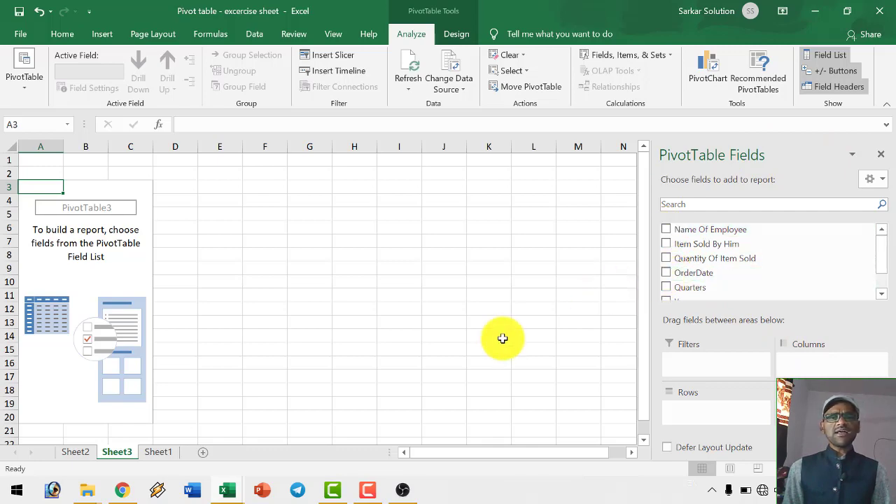
{"action": "left_click", "coordinate": [158, 452]}
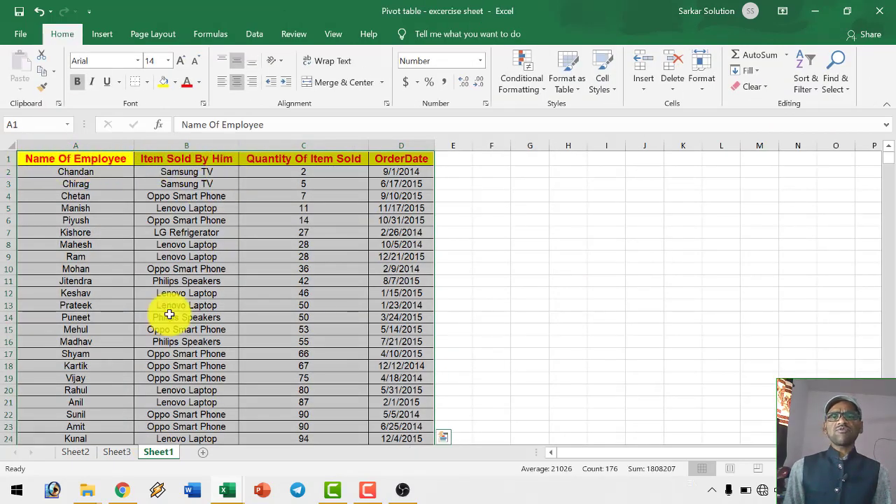
{"action": "left_click", "coordinate": [124, 453]}
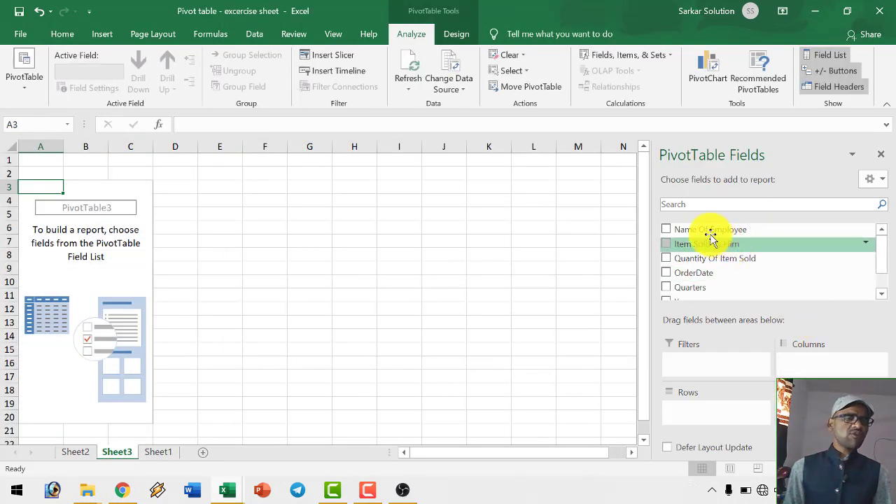
Lay out rows by employee, item and OrderDate months, summing Quantity Of Item Sold
{"action": "left_click", "coordinate": [666, 230]}
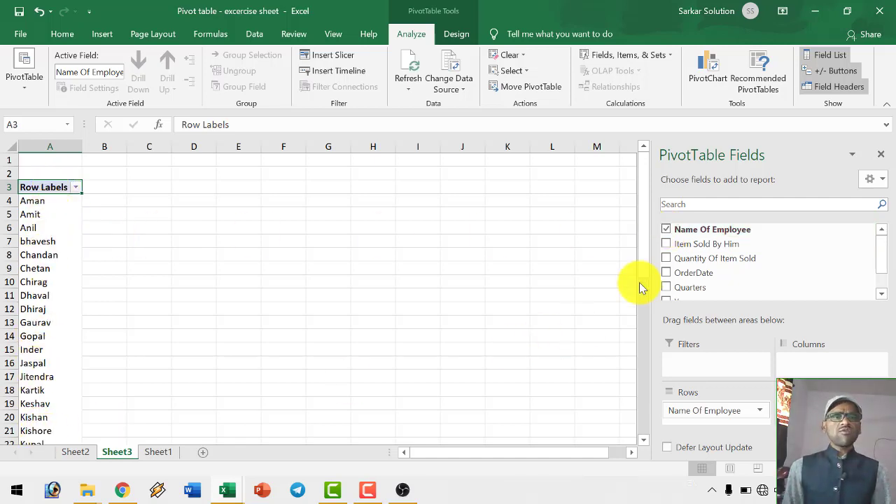
{"action": "left_click", "coordinate": [665, 244]}
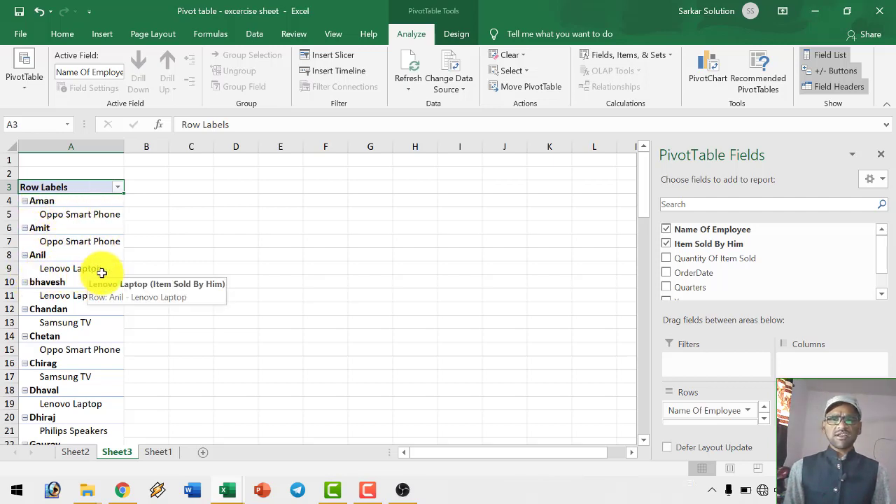
{"action": "left_click_drag", "start_coordinate": [700, 258], "coordinate": [668, 272]}
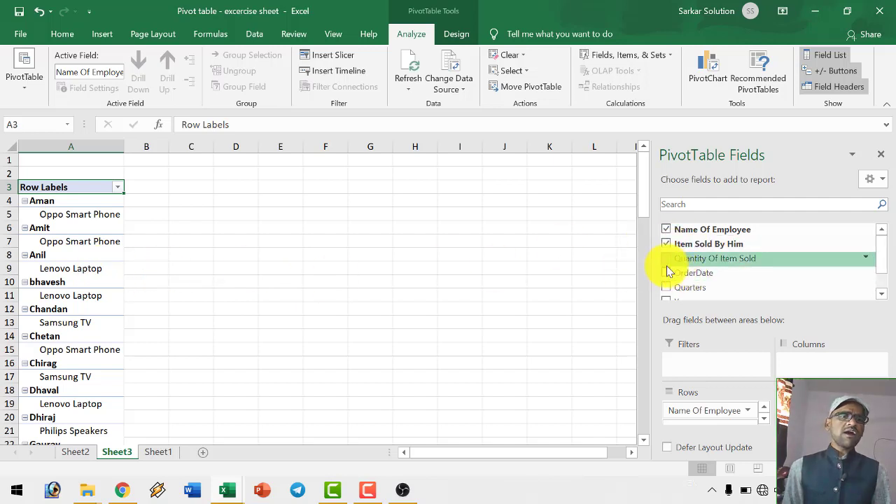
{"action": "left_click", "coordinate": [666, 259]}
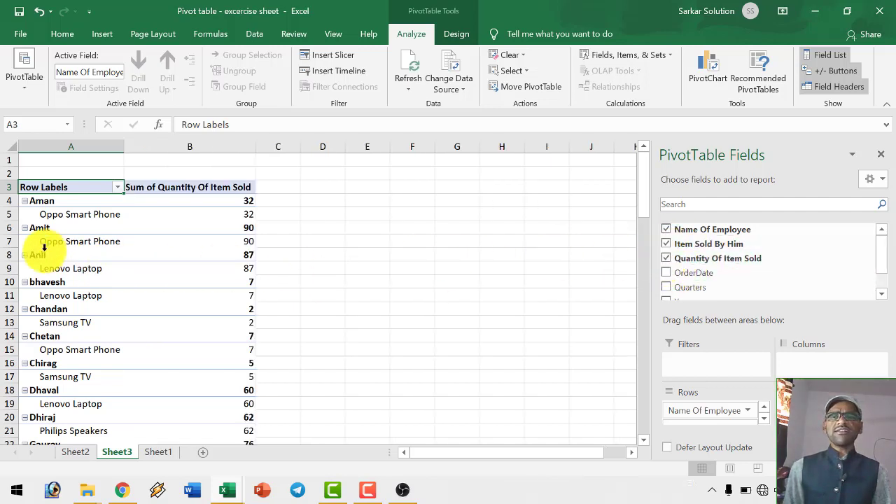
{"action": "left_click", "coordinate": [670, 273]}
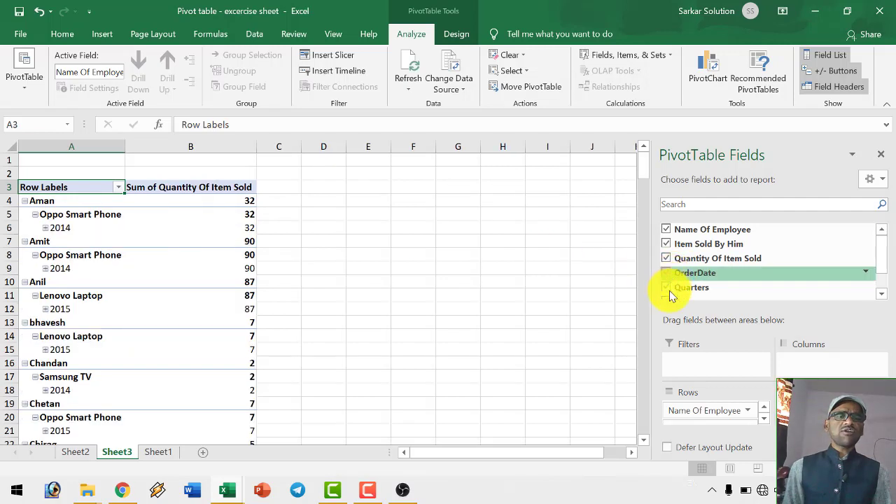
{"action": "left_click", "coordinate": [667, 280]}
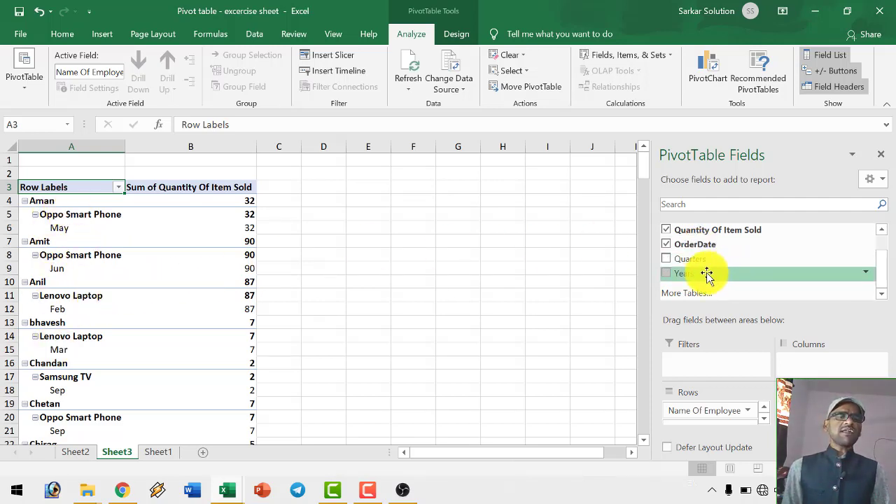
{"action": "scroll", "coordinate": [677, 265], "scroll_direction": "up", "scroll_amount": 2}
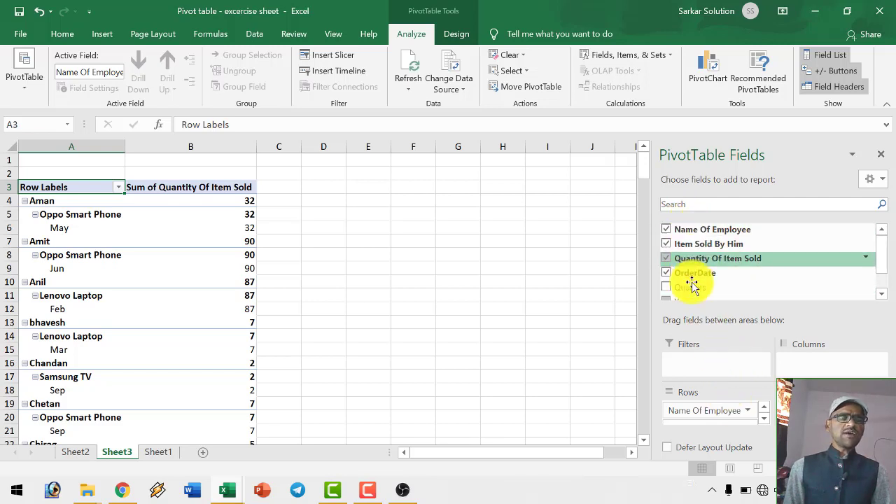
{"action": "scroll", "coordinate": [690, 276], "scroll_direction": "down", "scroll_amount": 2}
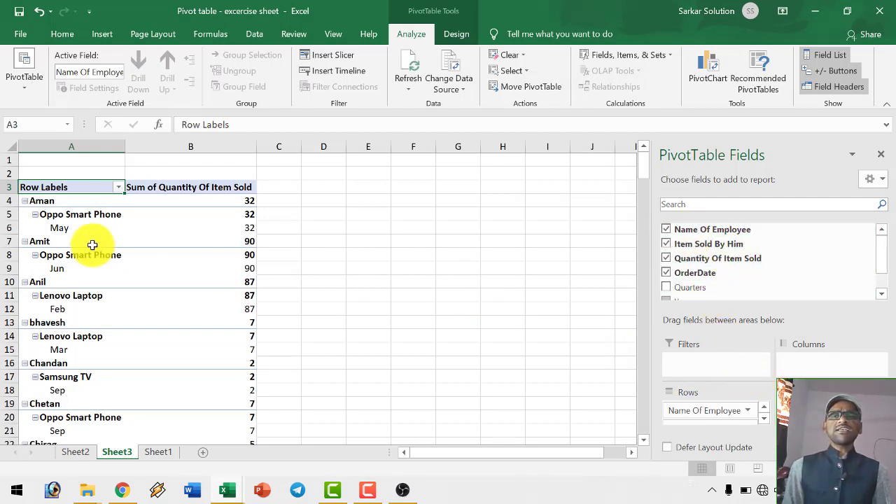
{"action": "mouse_move", "coordinate": [712, 230]}
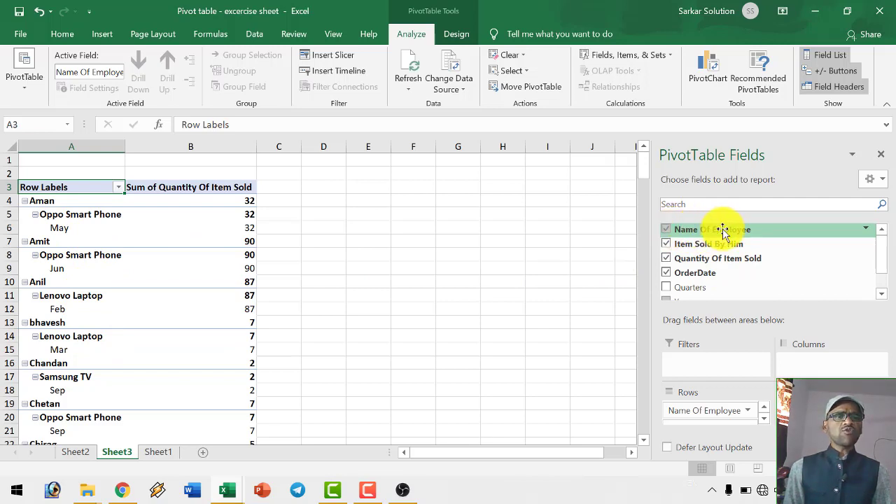
Move Name Of Employee into the pivot table's Filters area
{"action": "left_click_drag", "start_coordinate": [722, 233], "coordinate": [712, 370]}
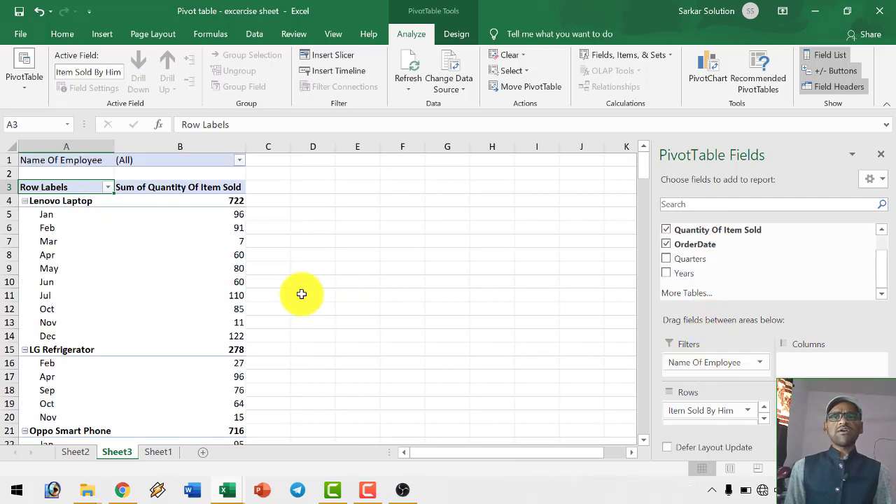
{"action": "left_click", "coordinate": [238, 160]}
{"action": "left_click", "coordinate": [236, 162]}
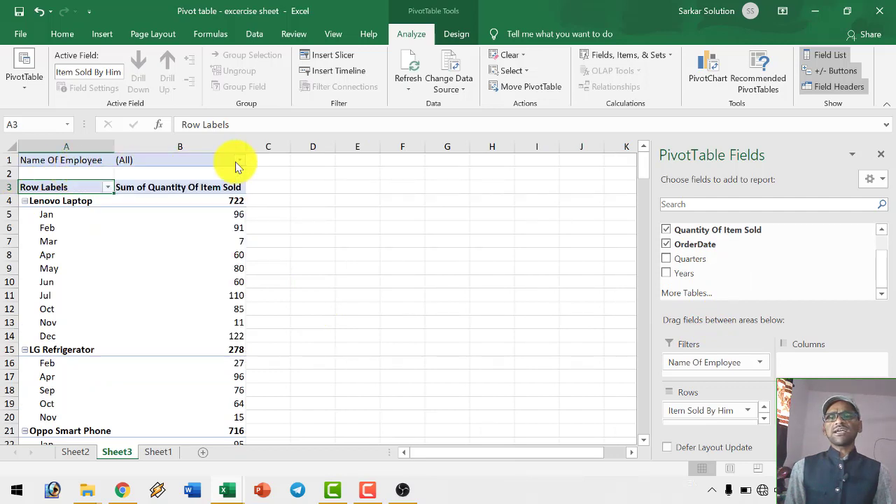
{"action": "left_click", "coordinate": [235, 161]}
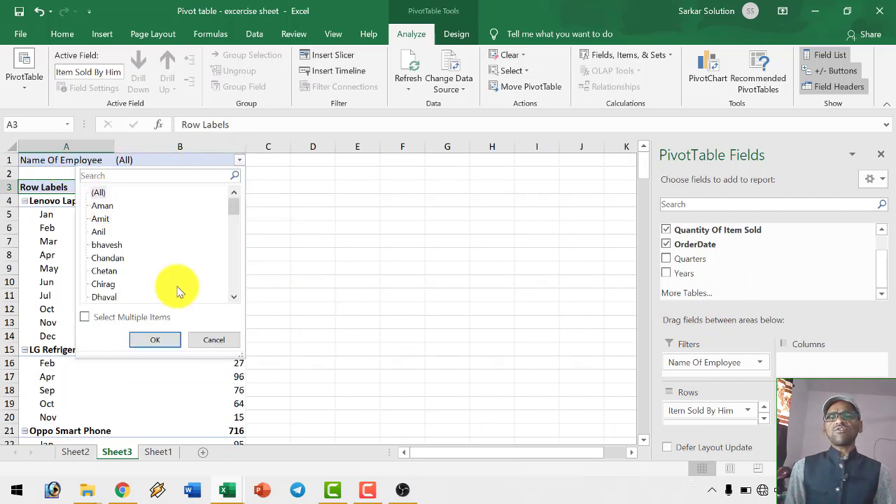
{"action": "left_click", "coordinate": [211, 339]}
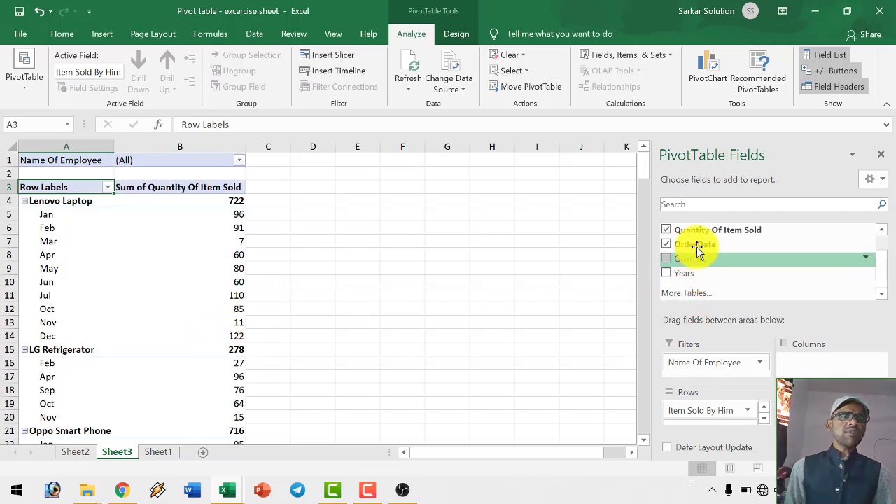
{"action": "scroll", "coordinate": [710, 237], "scroll_direction": "up", "scroll_amount": 1}
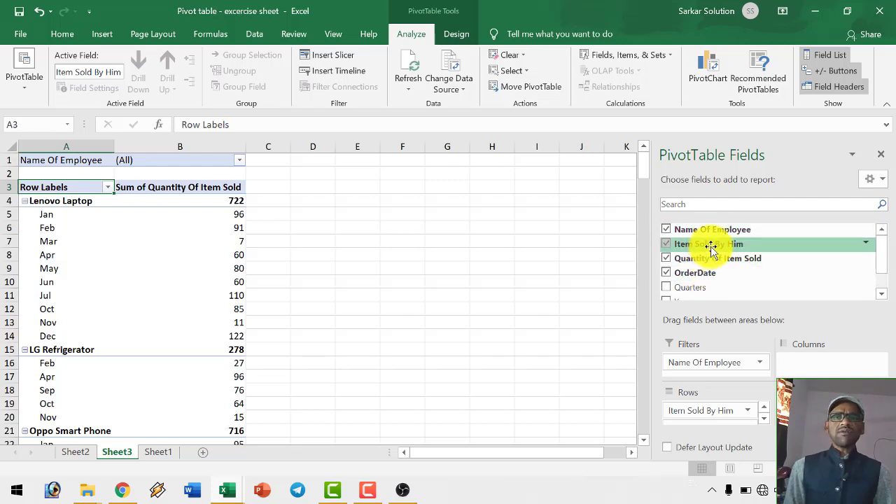
{"action": "left_click", "coordinate": [667, 231]}
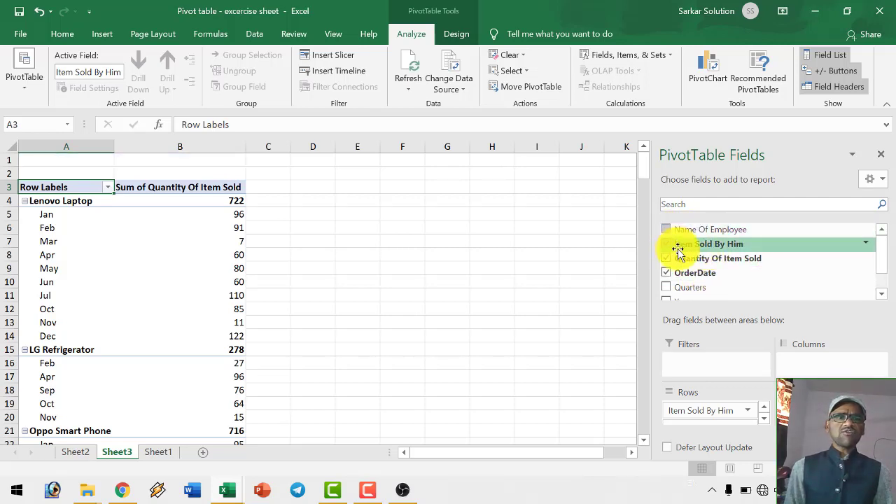
{"action": "left_click", "coordinate": [666, 231]}
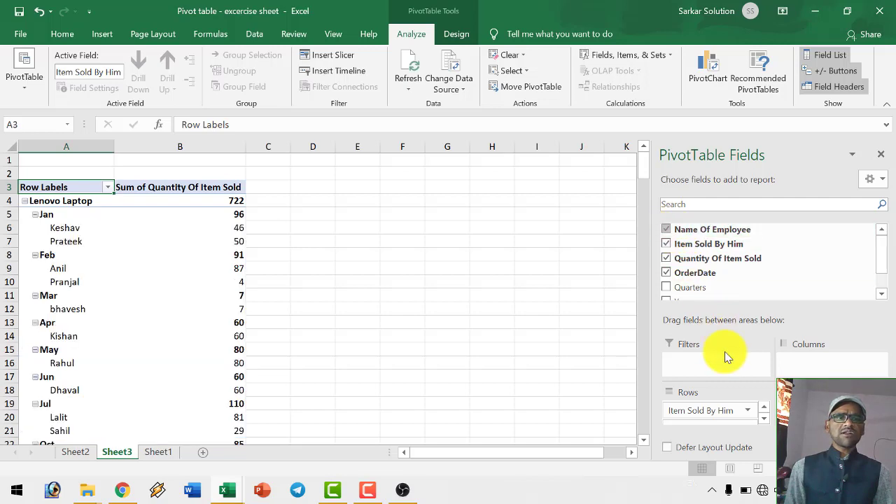
{"action": "left_click_drag", "start_coordinate": [704, 238], "coordinate": [709, 361]}
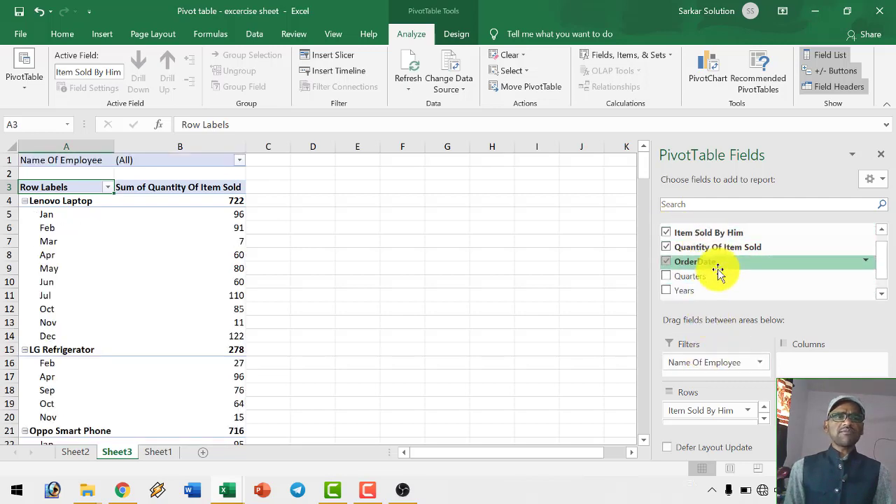
{"action": "scroll", "coordinate": [714, 262], "scroll_direction": "up", "scroll_amount": 1}
Add Item Sold By Him to Filters and filter the pivot to a single employee
{"action": "mouse_move", "coordinate": [702, 248]}
{"action": "left_mouse_down"}
{"action": "mouse_move", "coordinate": [716, 383]}
{"action": "mouse_move", "coordinate": [697, 373]}
{"action": "left_mouse_up"}
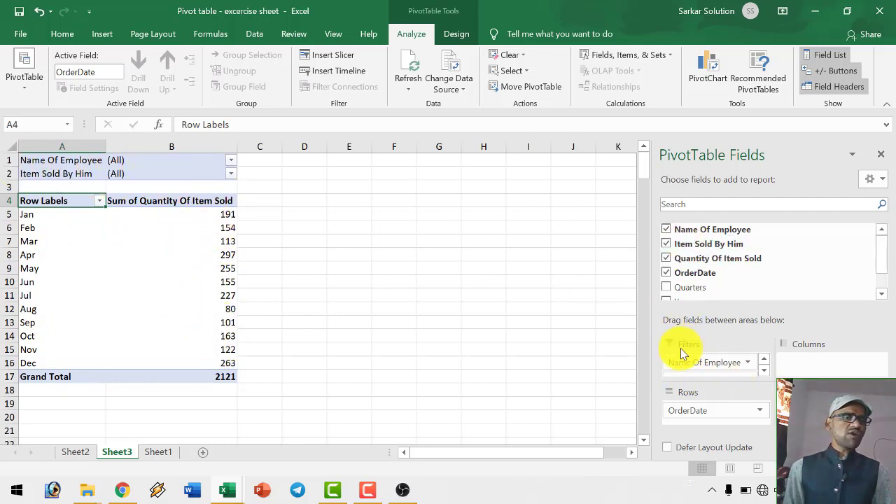
{"action": "left_click_drag", "start_coordinate": [686, 241], "coordinate": [690, 364]}
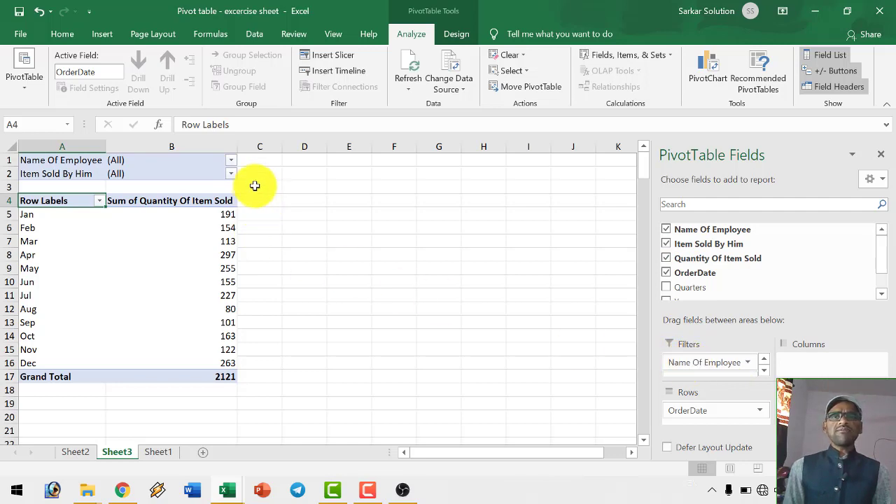
{"action": "left_click", "coordinate": [230, 160]}
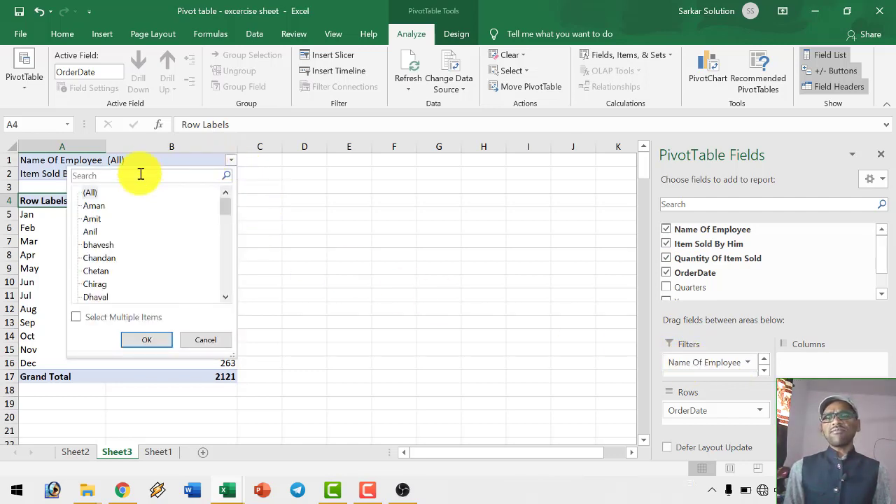
{"action": "left_click", "coordinate": [93, 220]}
{"action": "left_click", "coordinate": [146, 340]}
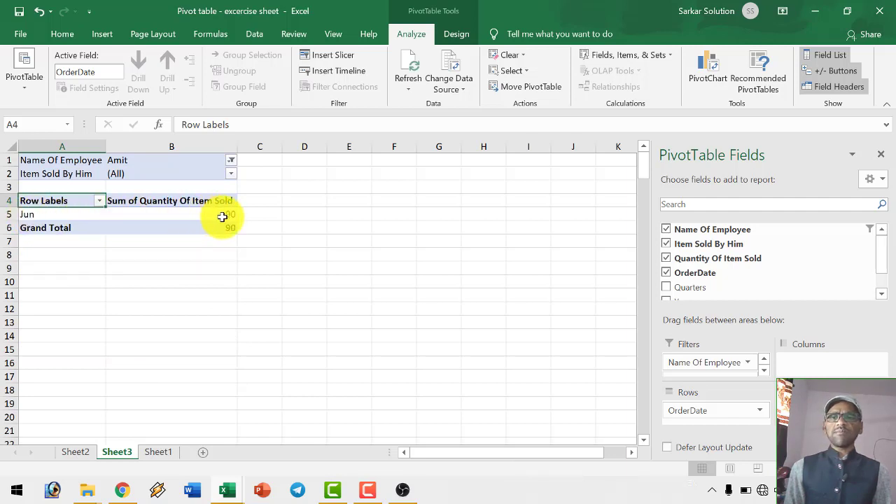
Try the item filter with Lenovo Laptop, LG Refrigerator, then Oppo Smart Phone
{"action": "left_click", "coordinate": [229, 173]}
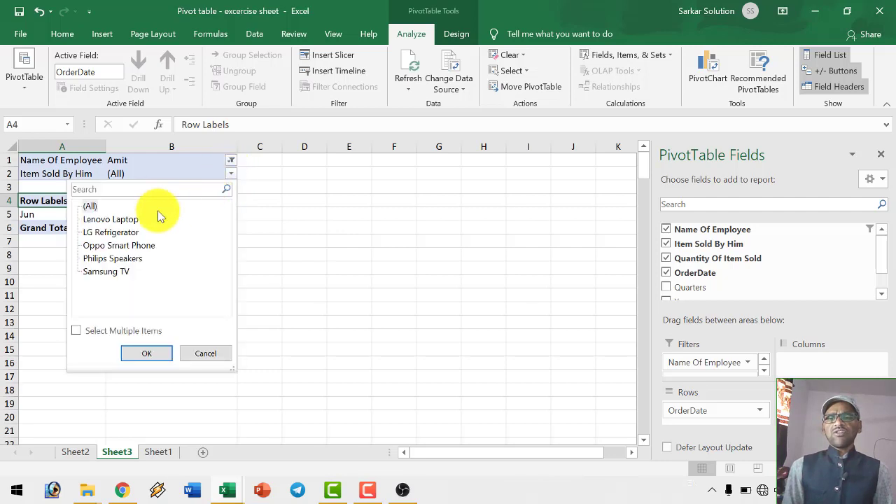
{"action": "left_click", "coordinate": [148, 355]}
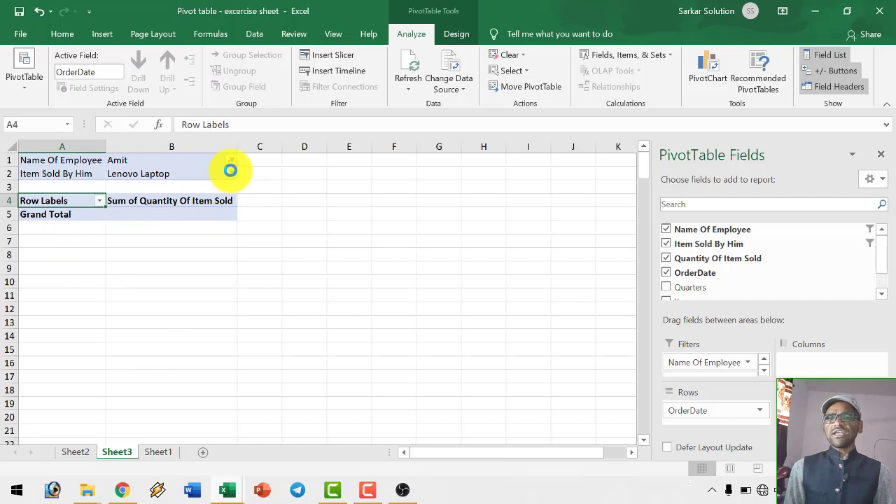
{"action": "left_click", "coordinate": [231, 173]}
{"action": "left_click", "coordinate": [147, 353]}
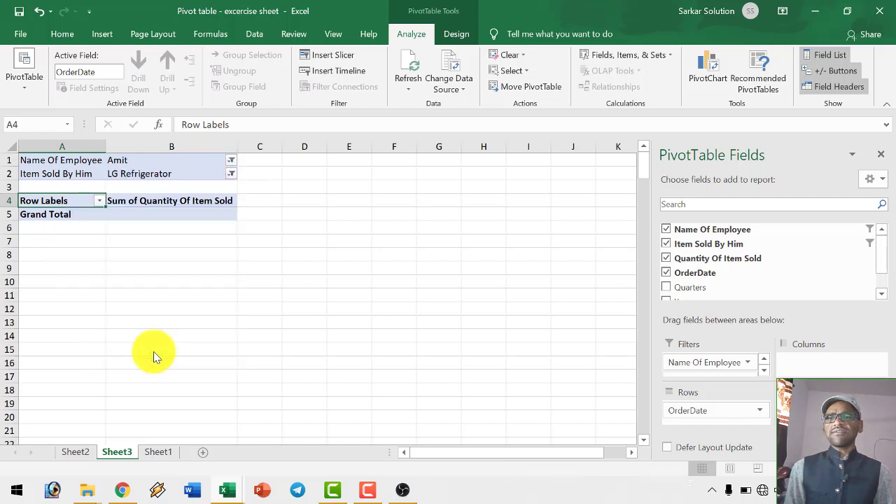
{"action": "left_click", "coordinate": [231, 172]}
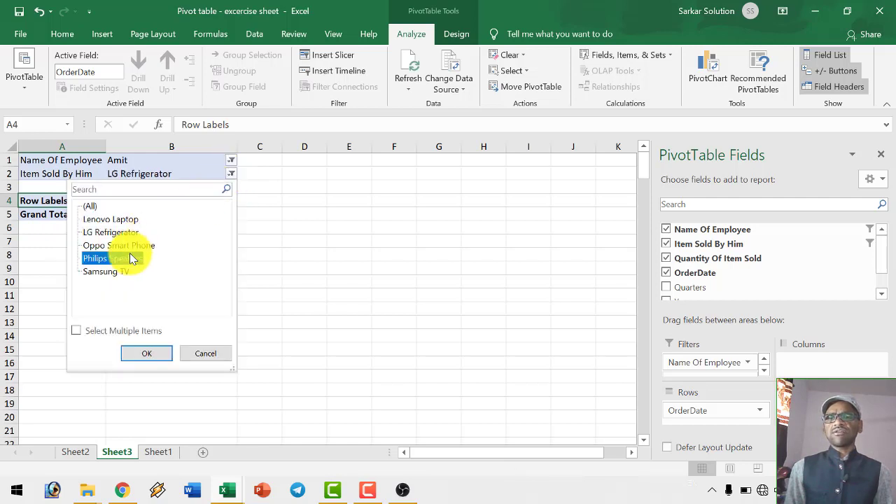
{"action": "left_click", "coordinate": [135, 247]}
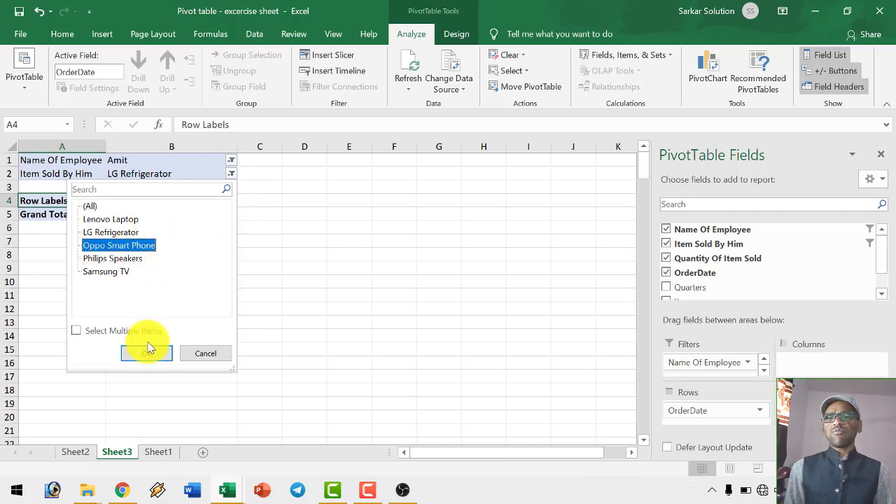
{"action": "left_click", "coordinate": [147, 353]}
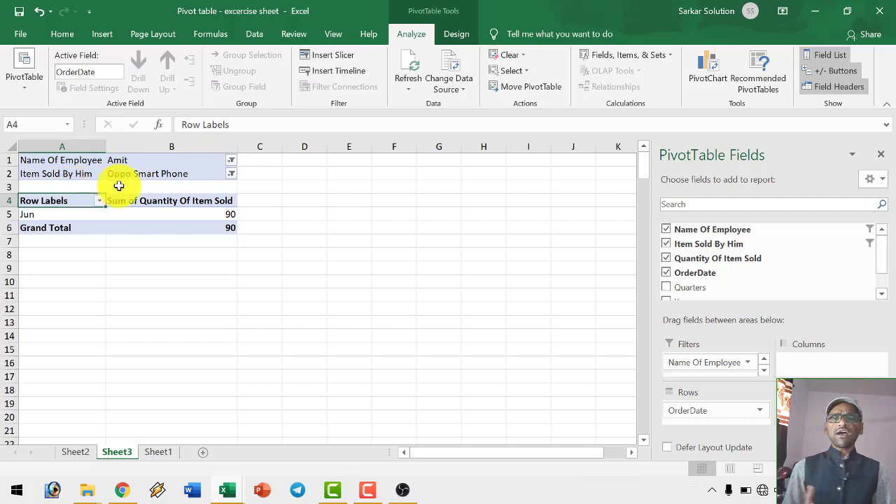
Reset both the employee and item filters to (All), restoring Grand Total 2121
{"action": "left_click", "coordinate": [230, 161]}
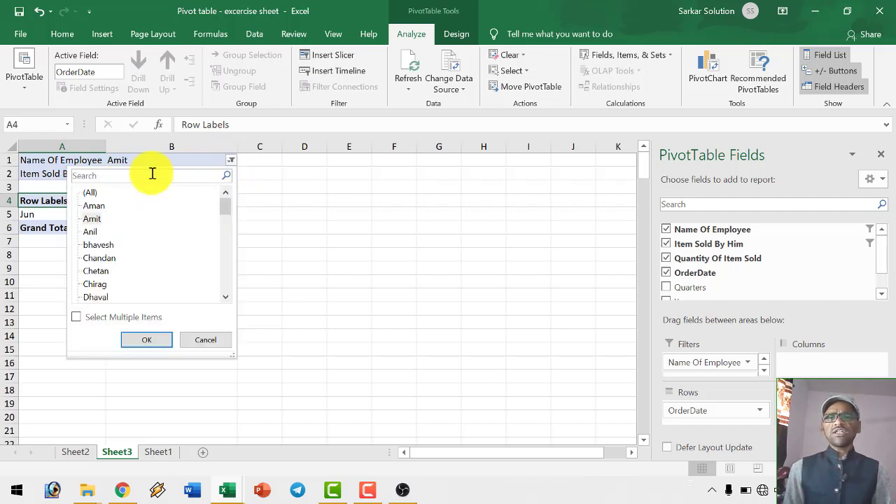
{"action": "left_click", "coordinate": [89, 194]}
{"action": "left_click", "coordinate": [150, 340]}
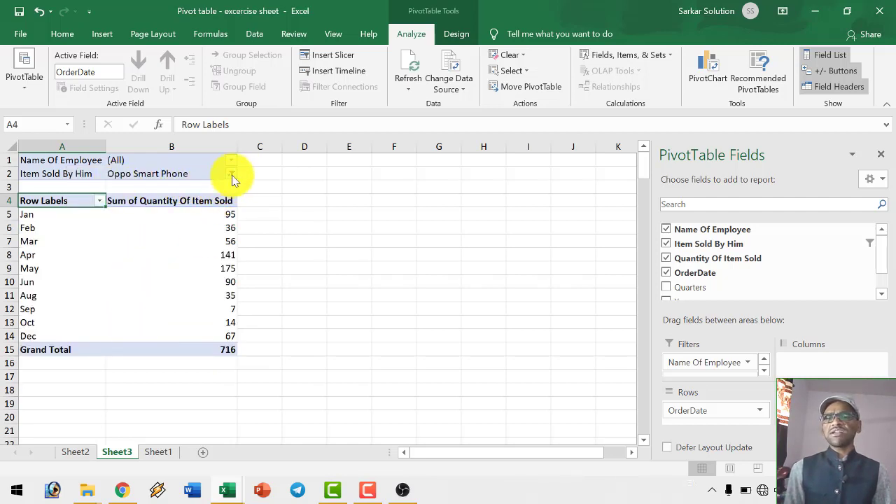
{"action": "left_click", "coordinate": [231, 174]}
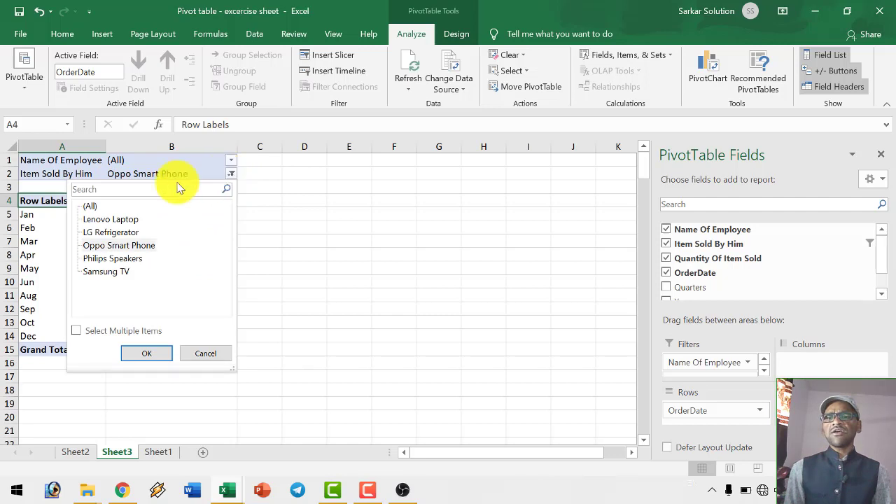
{"action": "left_click", "coordinate": [150, 354]}
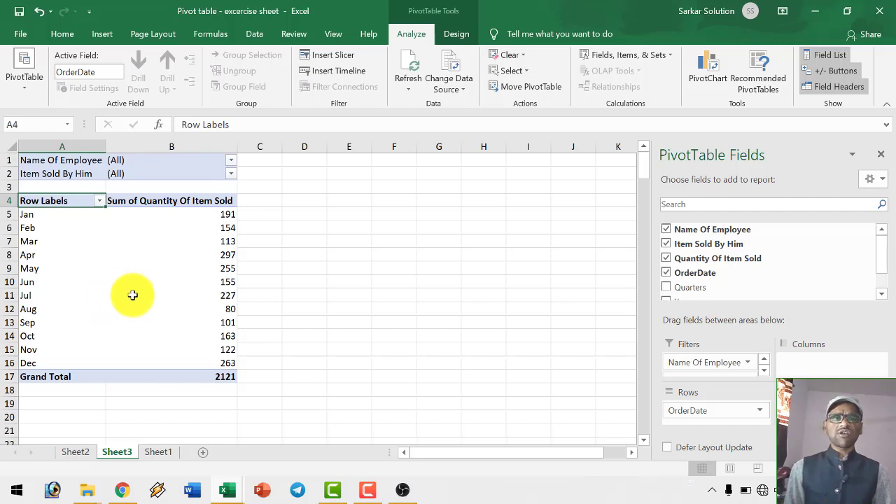
{"action": "left_click_drag", "start_coordinate": [694, 365], "coordinate": [742, 413]}
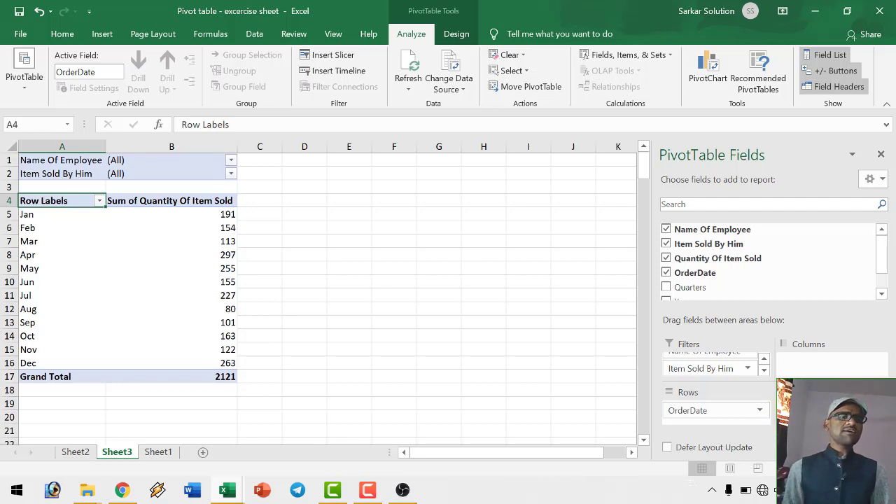
{"action": "left_click", "coordinate": [759, 410]}
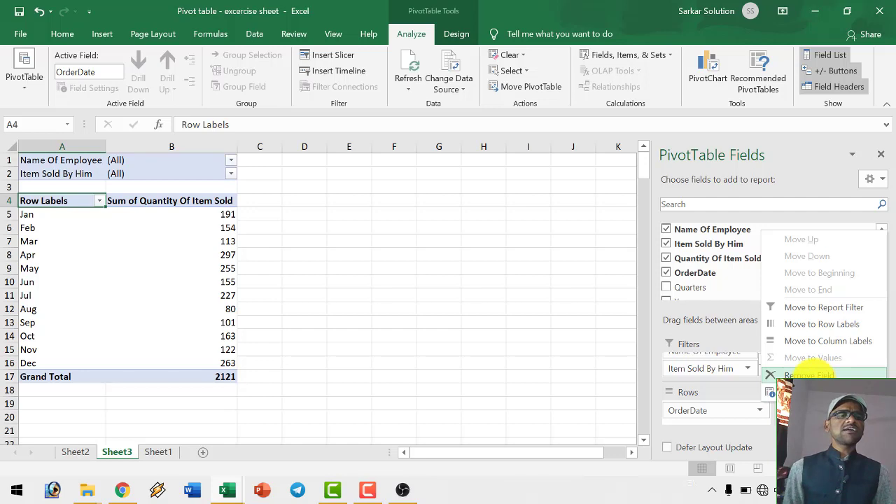
{"action": "left_click", "coordinate": [725, 409]}
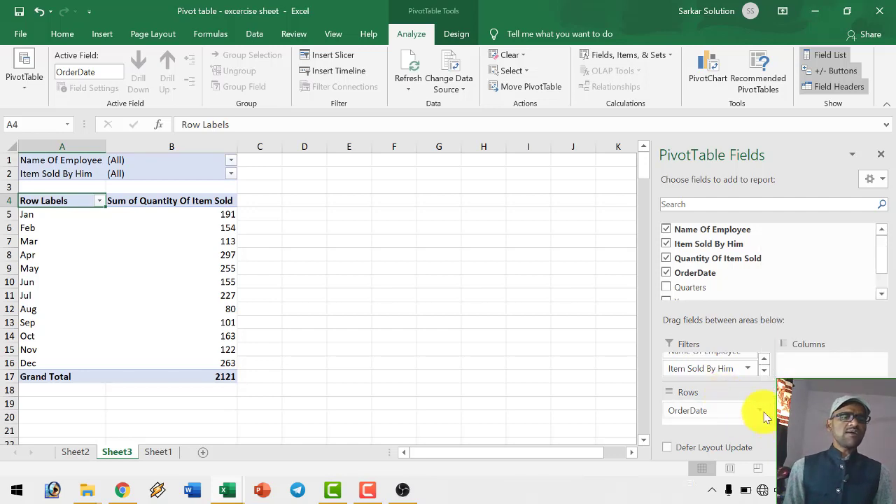
{"action": "left_click", "coordinate": [758, 411]}
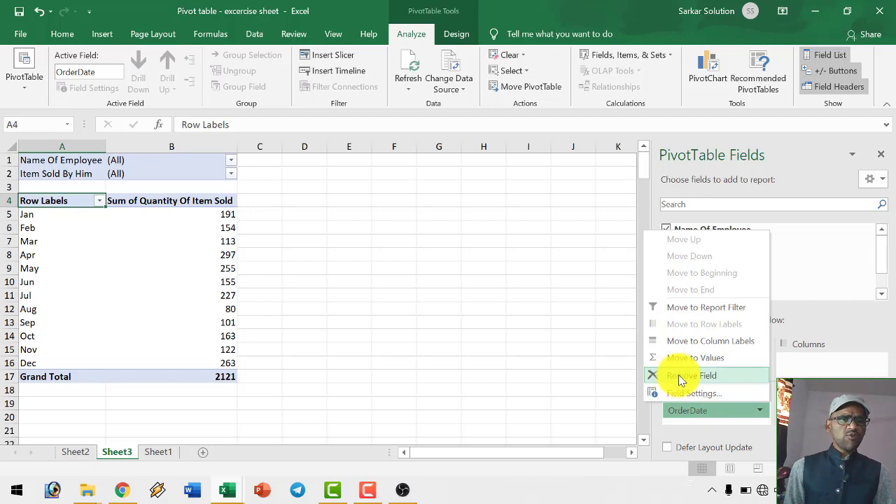
{"action": "left_click", "coordinate": [557, 347]}
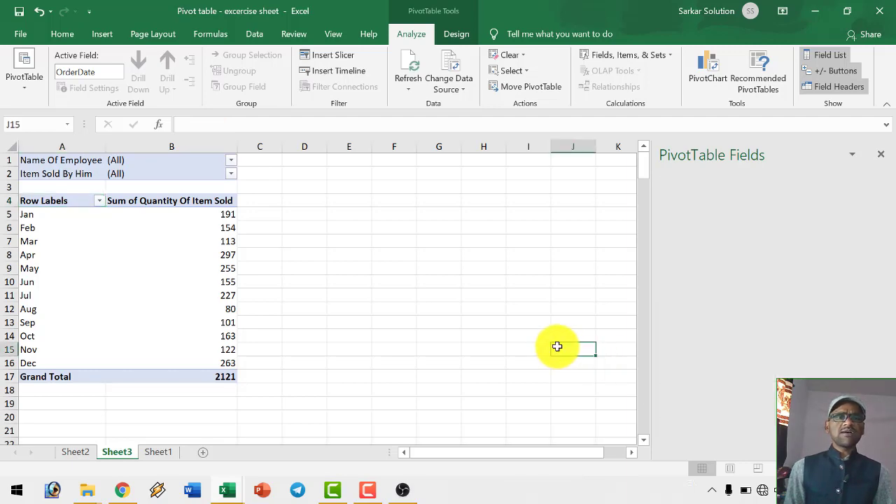
{"action": "left_click", "coordinate": [194, 226]}
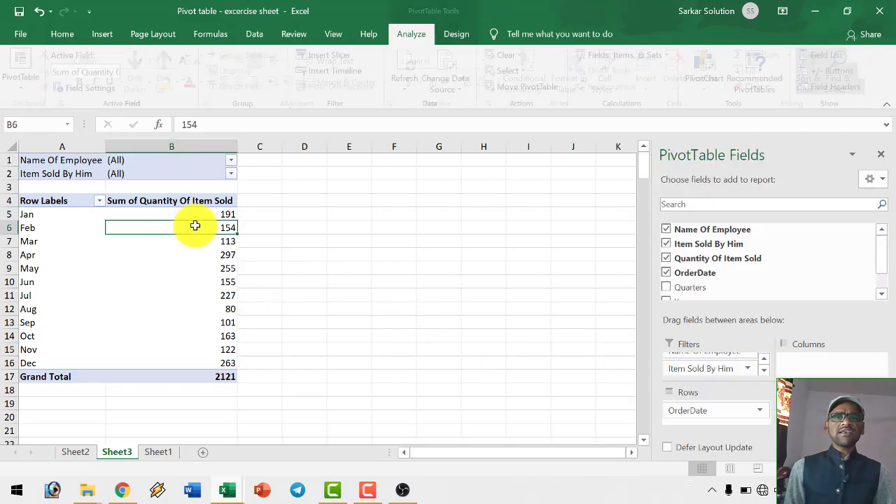
{"action": "left_click", "coordinate": [177, 175]}
{"action": "mouse_move", "coordinate": [881, 259]}
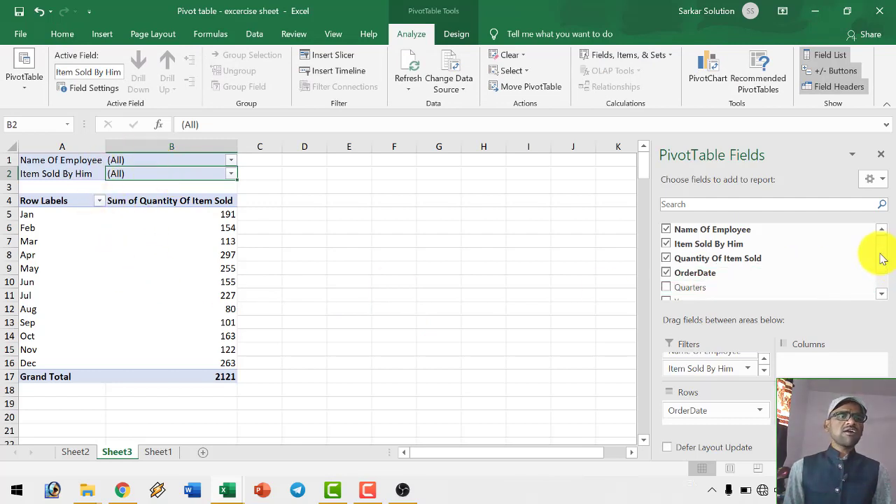
{"action": "scroll", "coordinate": [883, 257], "scroll_direction": "down", "scroll_amount": 2}
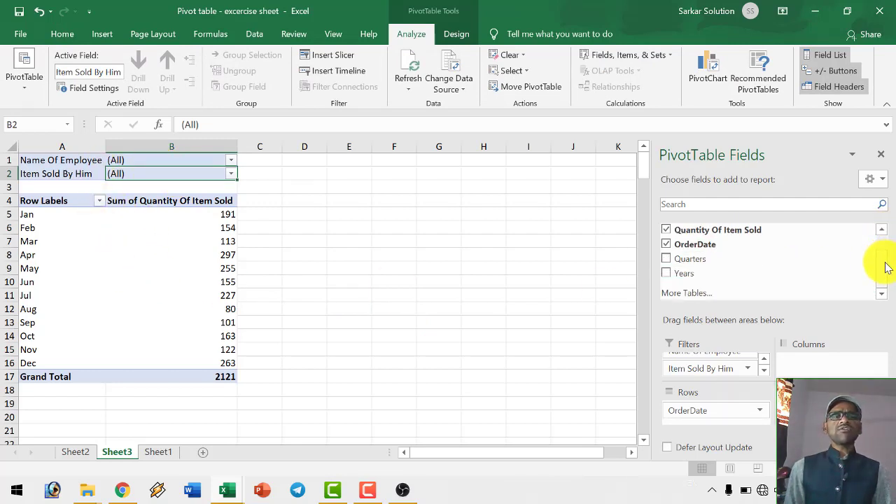
{"action": "scroll", "coordinate": [880, 245], "scroll_direction": "up", "scroll_amount": 2}
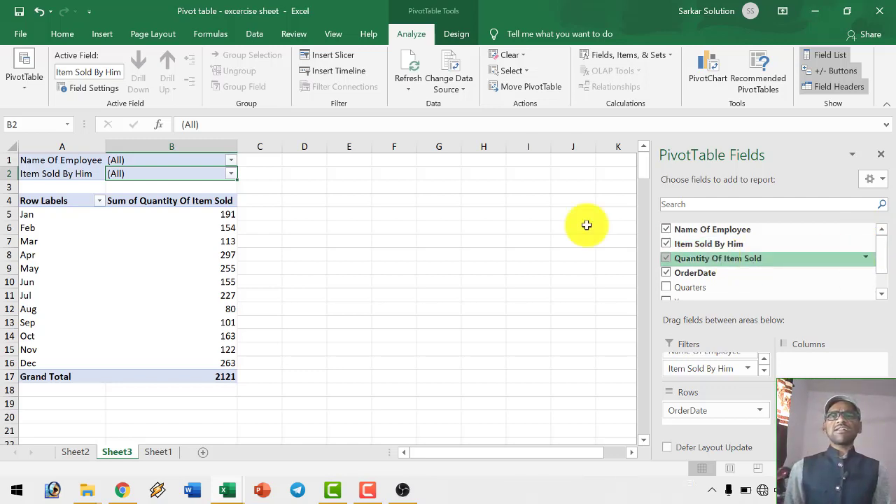
Add a blank worksheet named Sheet4 alongside Sheet2, Sheet3 and Sheet1
{"action": "left_click", "coordinate": [104, 32]}
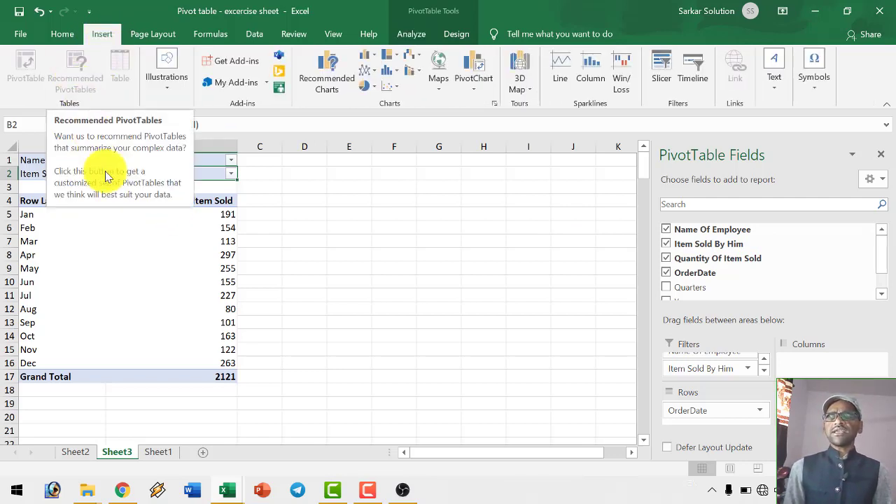
{"action": "left_click", "coordinate": [160, 452]}
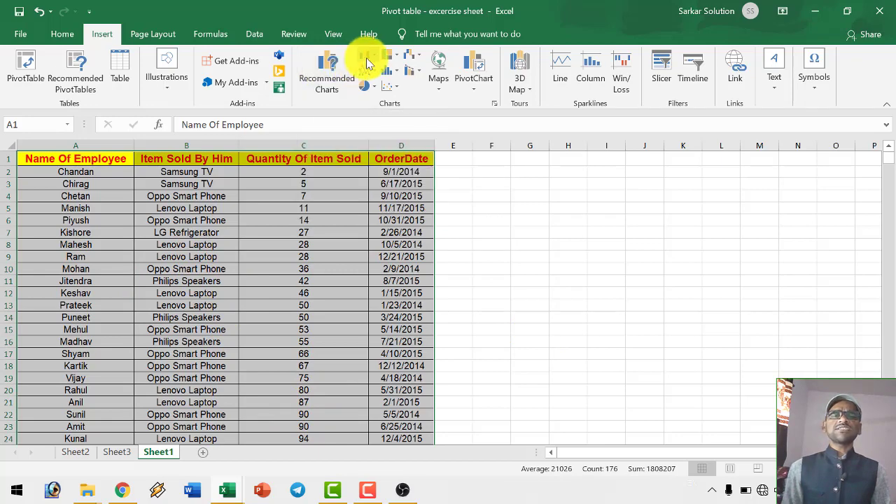
{"action": "left_click", "coordinate": [202, 452]}
On Sheet4, enter the column header 'Popution' in cell C5
{"action": "left_click", "coordinate": [223, 292]}
{"action": "scroll", "coordinate": [128, 286], "scroll_direction": "up", "scroll_amount": 3, "text": "ctrl"}
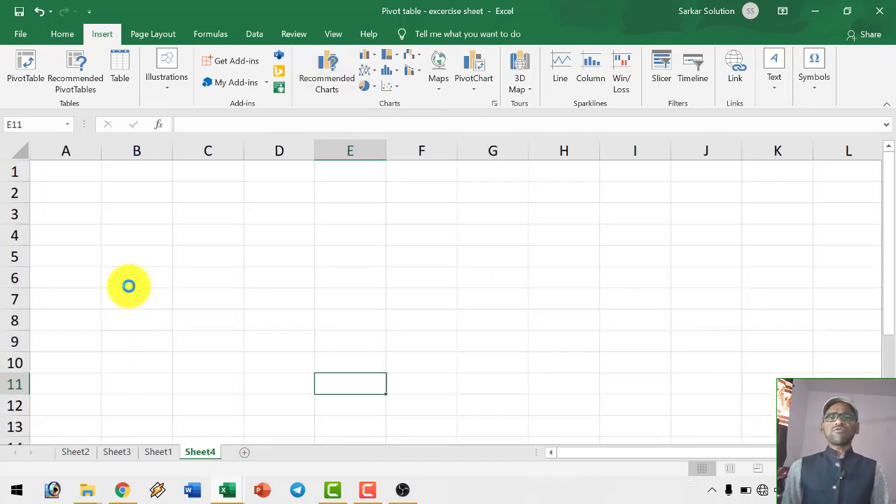
{"action": "left_click", "coordinate": [228, 259]}
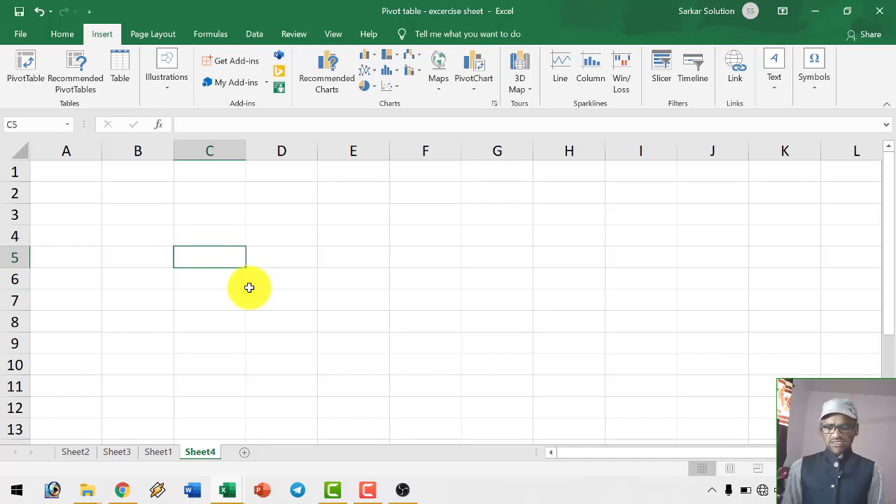
{"action": "type", "text": "S"}
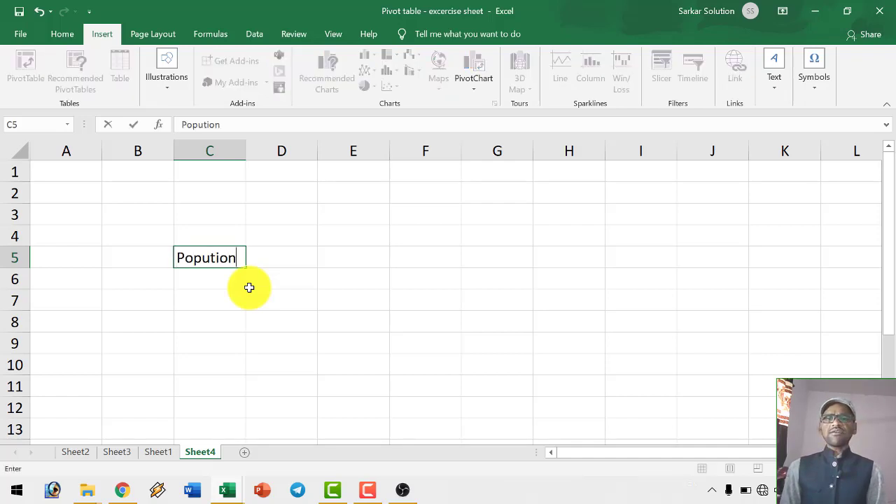
{"action": "key", "text": "Return"}
{"action": "key", "text": "Up"}
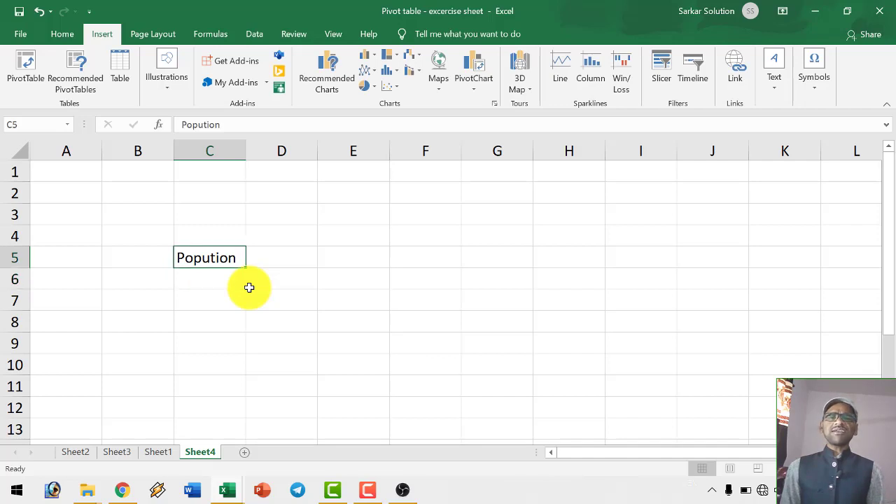
{"action": "key", "text": "Down"}
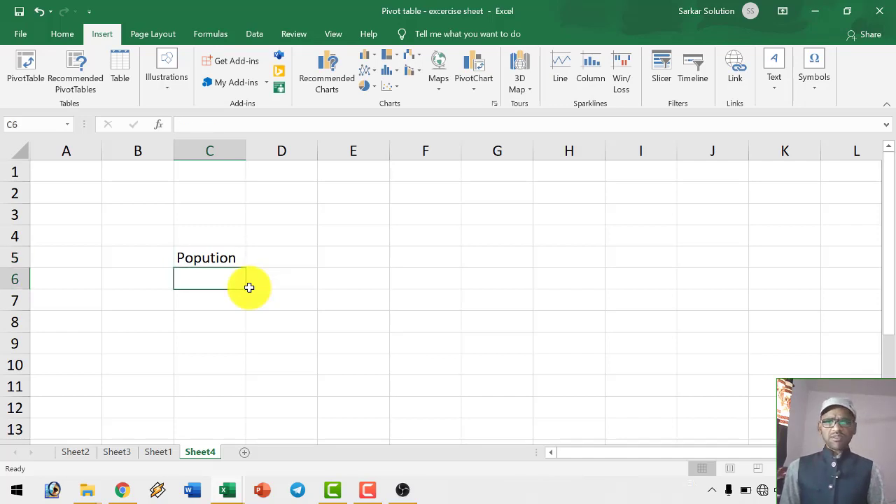
Enter Hindu 55 and Muslim 15 in rows 6 and 7 under the header
{"action": "key", "text": "Left"}
{"action": "type", "text": "Hindu"}
{"action": "key", "text": "Tab"}
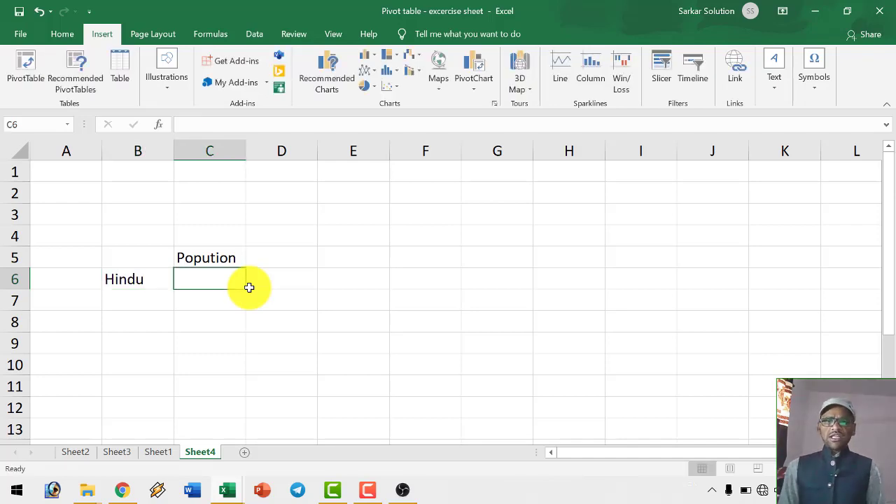
{"action": "type", "text": "6"}
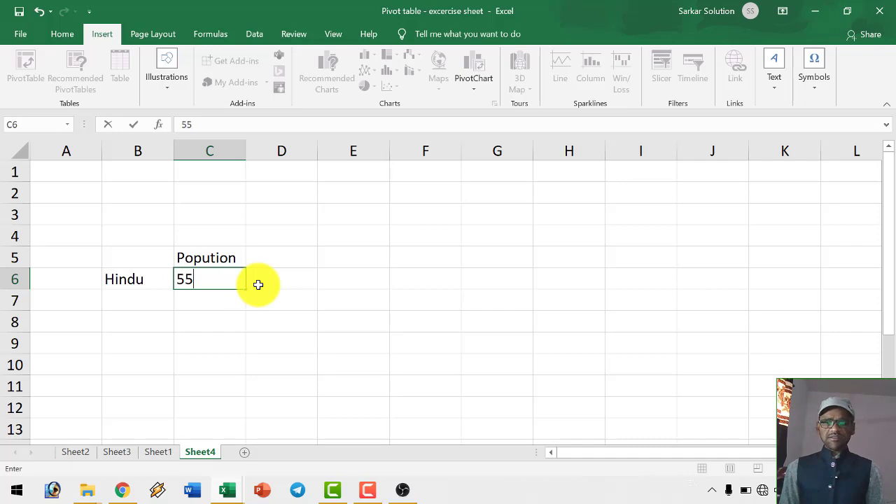
{"action": "key", "text": "Return"}
{"action": "key", "text": "Left"}
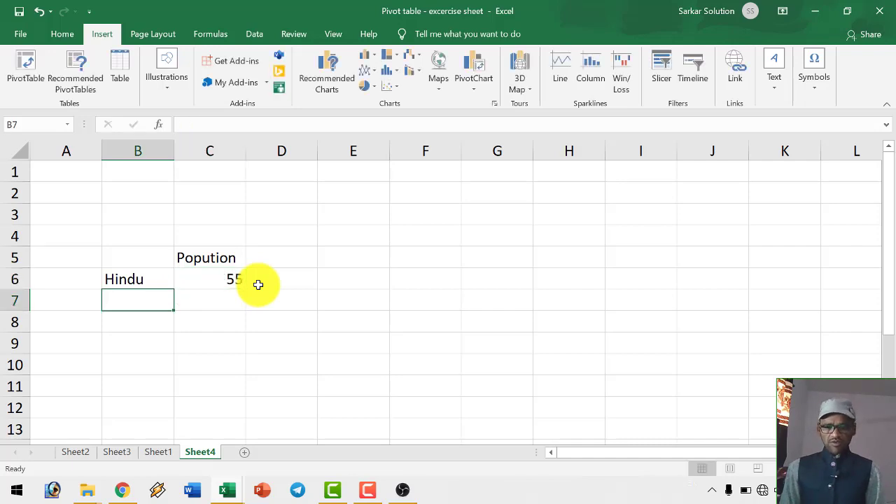
{"action": "type", "text": "Muslim"}
{"action": "key", "text": "Right"}
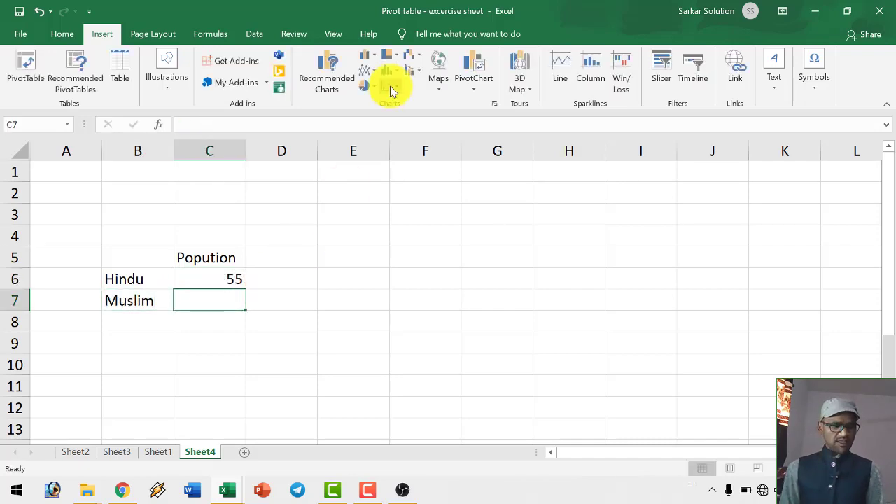
{"action": "type", "text": "15"}
{"action": "key", "text": "Return"}
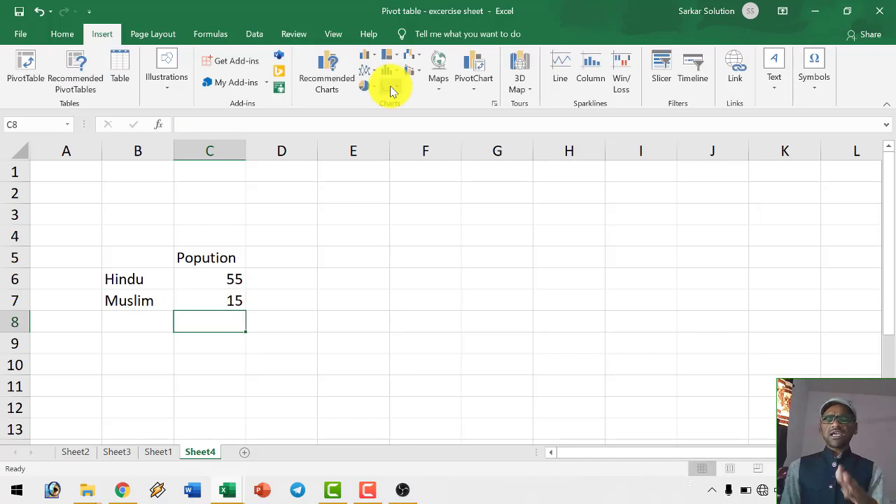
Add Sikh 5 and Jain 5 in rows 8 and 9
{"action": "key", "text": "Left"}
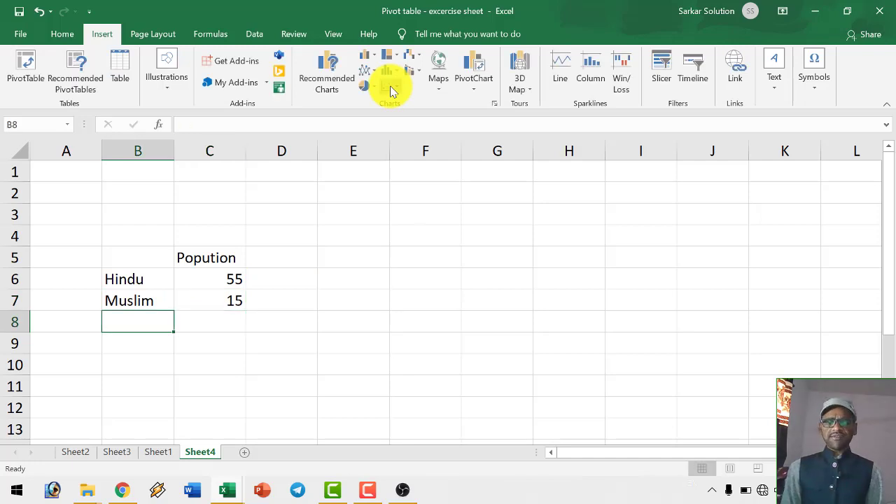
{"action": "type", "text": "Sikh"}
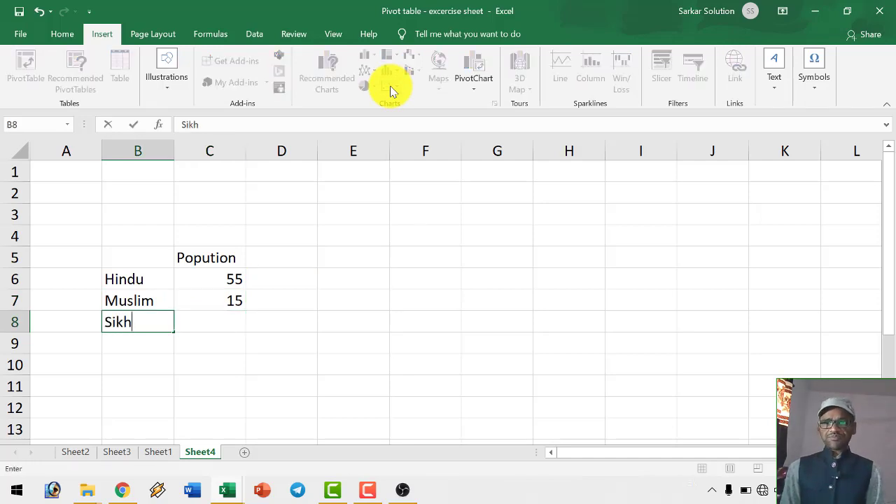
{"action": "key", "text": "Right"}
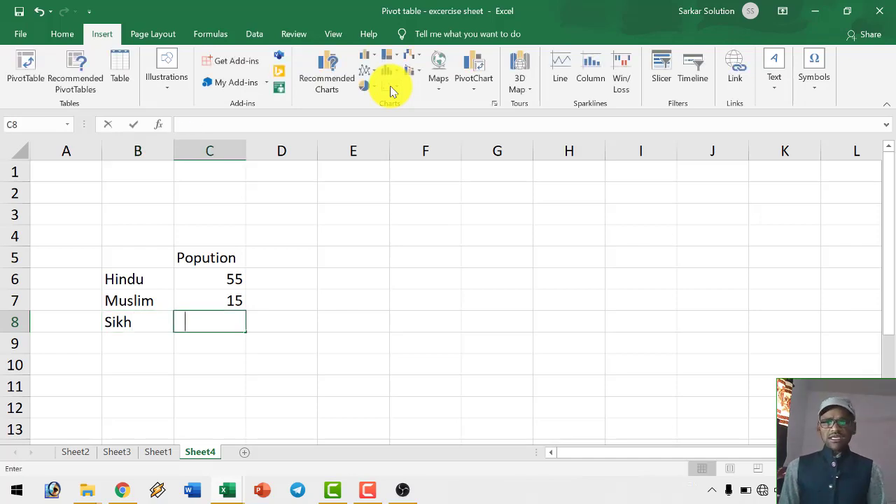
{"action": "type", "text": "5"}
{"action": "key", "text": "Tab"}
{"action": "key", "text": "Return"}
{"action": "type", "text": "Jai"}
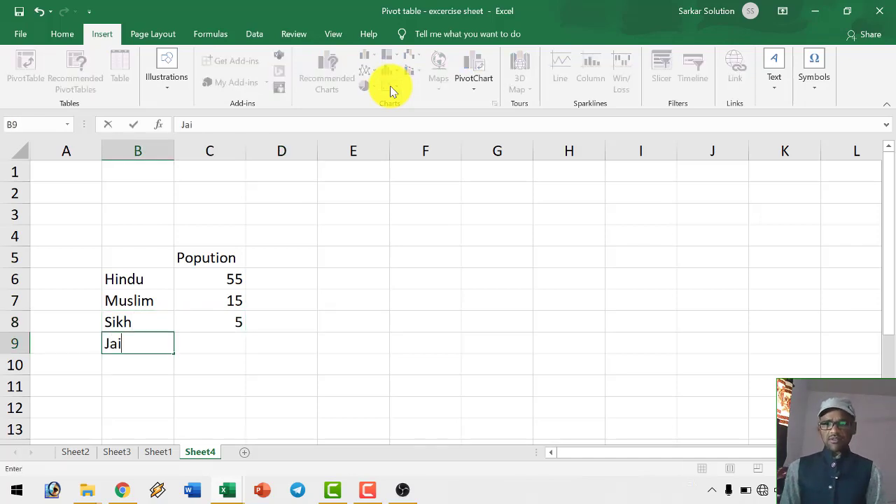
{"action": "type", "text": "n"}
{"action": "key", "text": "Tab"}
{"action": "type", "text": "5"}
{"action": "key", "text": "Tab"}
{"action": "key", "text": "Down"}
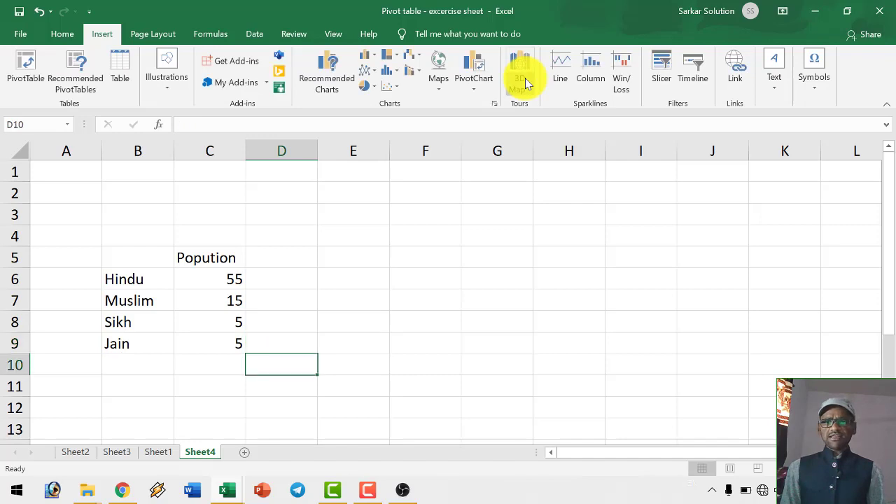
Add Other 20 in row 10 and select the table B6:C10
{"action": "key", "text": "Left"}
{"action": "key", "text": "Left"}
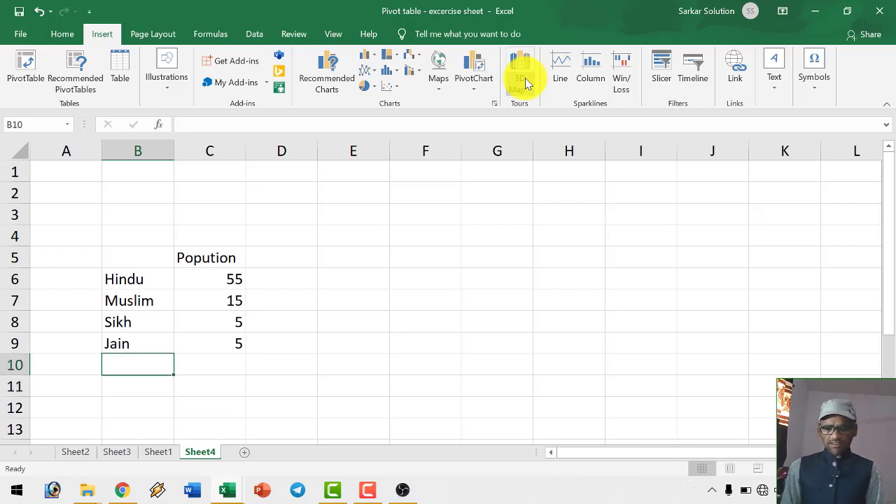
{"action": "type", "text": "Othe"}
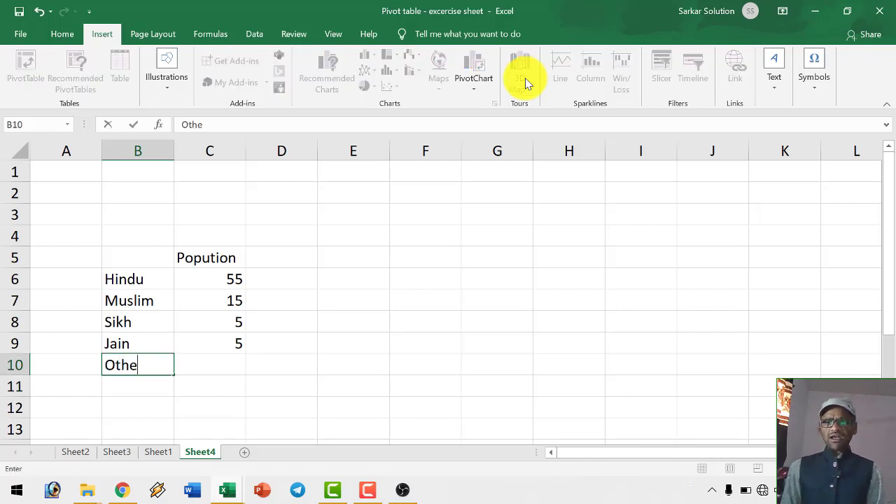
{"action": "type", "text": "r"}
{"action": "key", "text": "Tab"}
{"action": "type", "text": "20"}
{"action": "key", "text": "Return"}
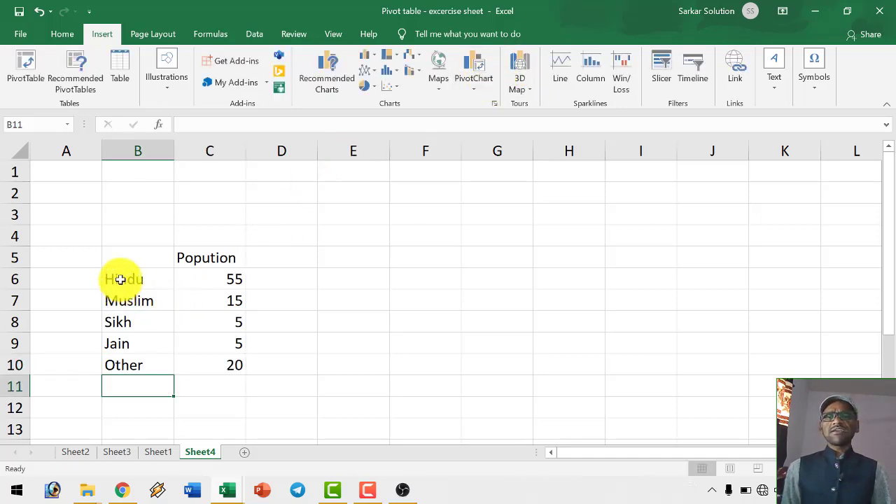
{"action": "left_click_drag", "start_coordinate": [120, 278], "coordinate": [240, 362]}
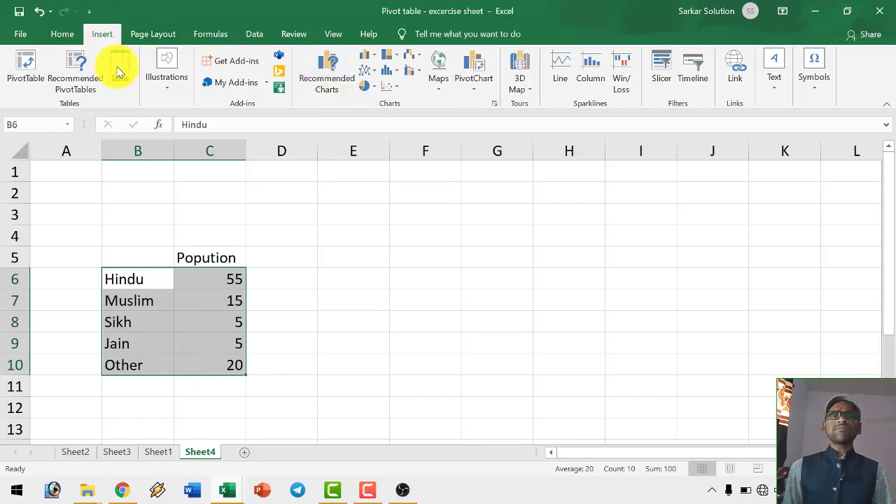
Insert a pie chart of the Popution data from the Recommended Charts suggestions
{"action": "left_click", "coordinate": [333, 76]}
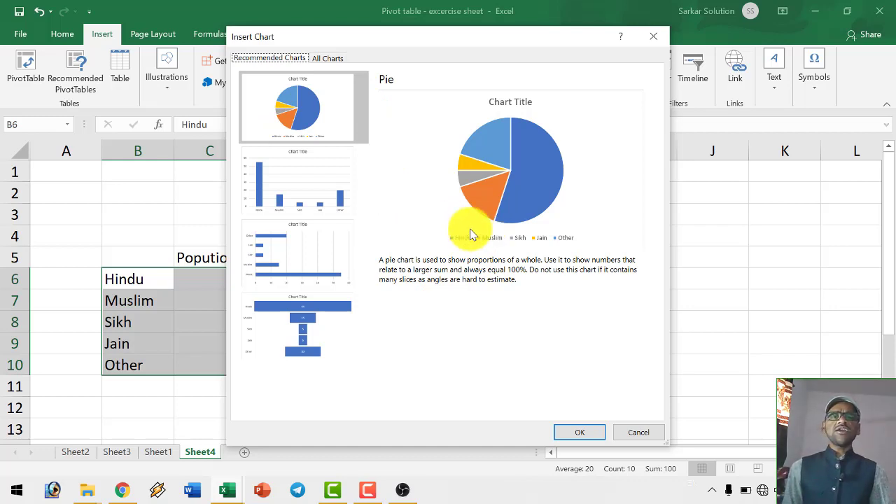
{"action": "left_click", "coordinate": [323, 199]}
{"action": "left_click", "coordinate": [315, 240]}
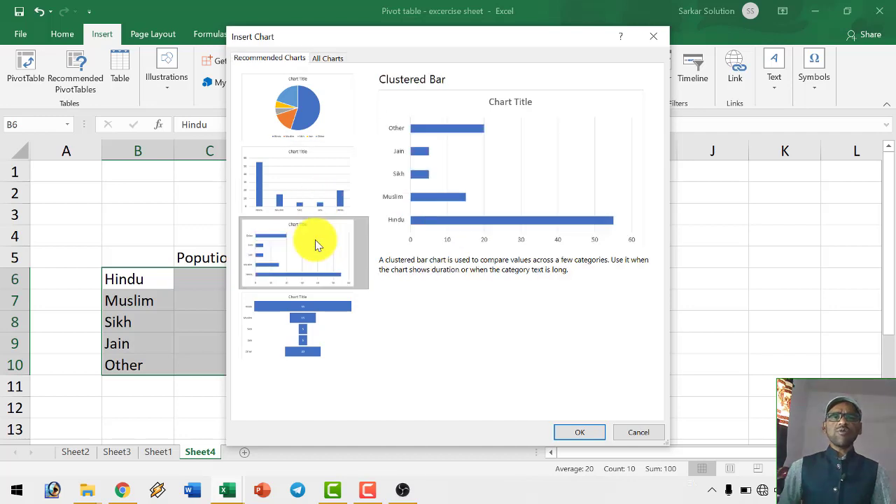
{"action": "left_click", "coordinate": [308, 312]}
{"action": "left_click", "coordinate": [317, 255]}
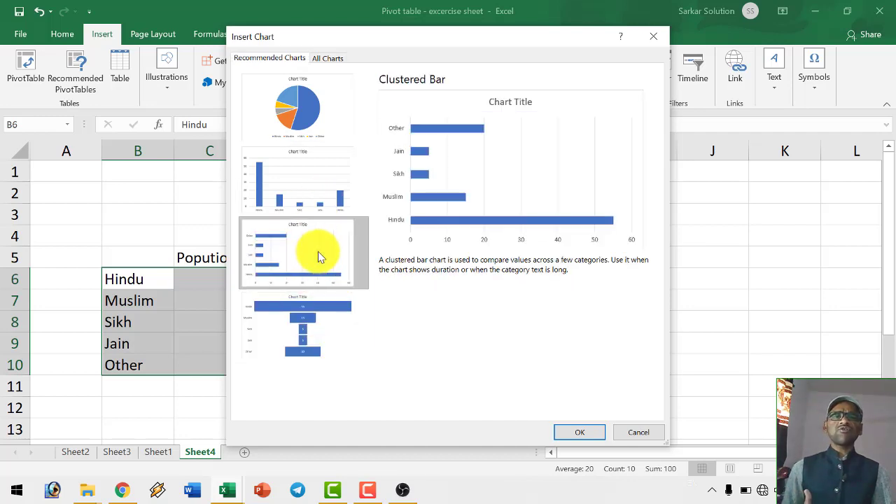
{"action": "left_click", "coordinate": [296, 124]}
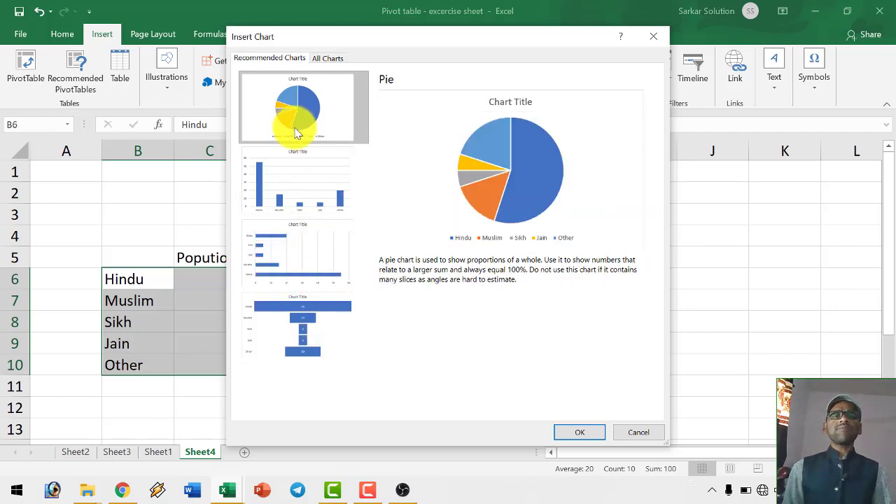
{"action": "left_click", "coordinate": [590, 439]}
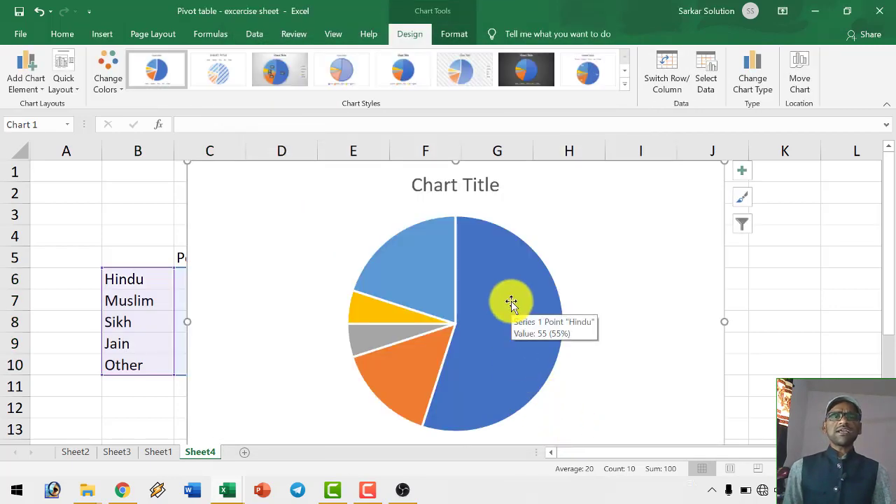
Move the pie chart to the right of the Popution table
{"action": "scroll", "coordinate": [511, 303], "scroll_direction": "down", "scroll_amount": 2, "text": "ctrl"}
{"action": "left_click", "coordinate": [441, 231]}
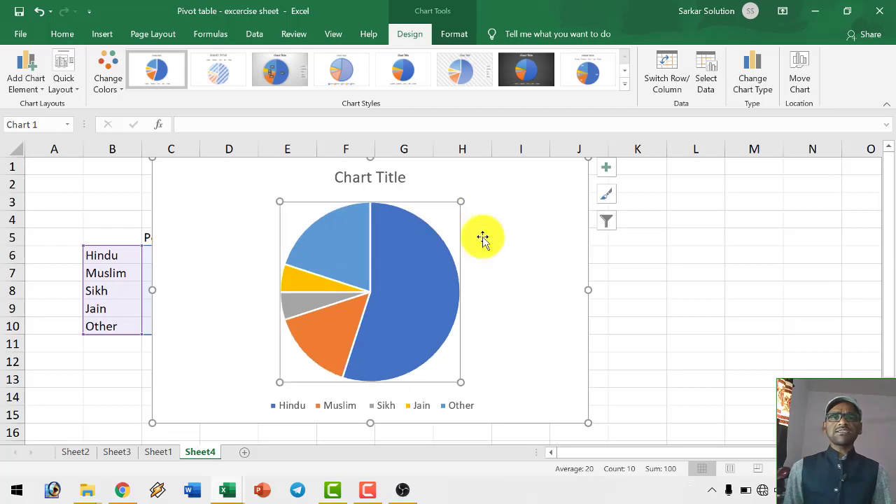
{"action": "left_click_drag", "start_coordinate": [483, 239], "coordinate": [553, 244]}
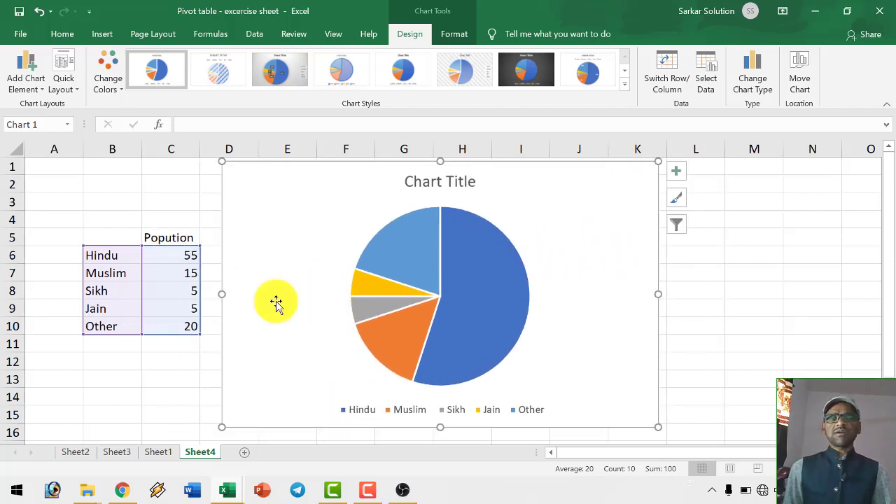
Change Hindu to 60 and Other to 15 so the pie slices update
{"action": "left_click", "coordinate": [168, 273]}
{"action": "left_click", "coordinate": [180, 259]}
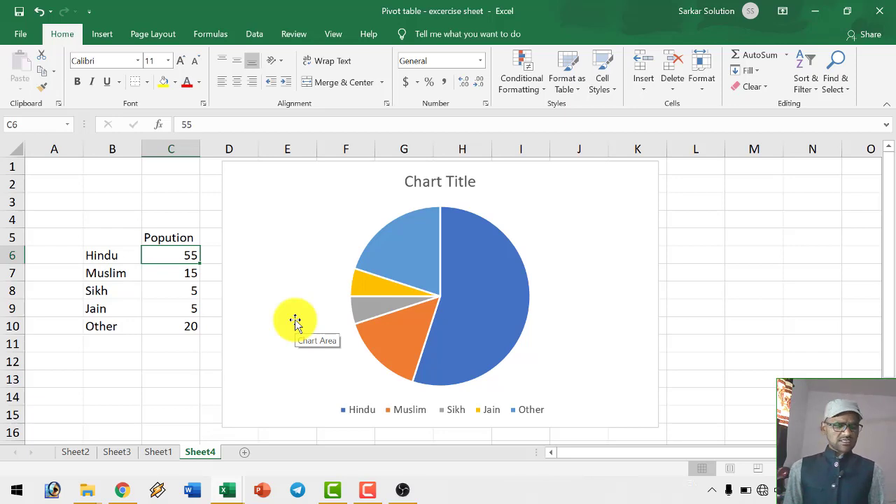
{"action": "type", "text": "60"}
{"action": "key", "text": "Return"}
{"action": "key", "text": "Return"}
{"action": "key", "text": "Return"}
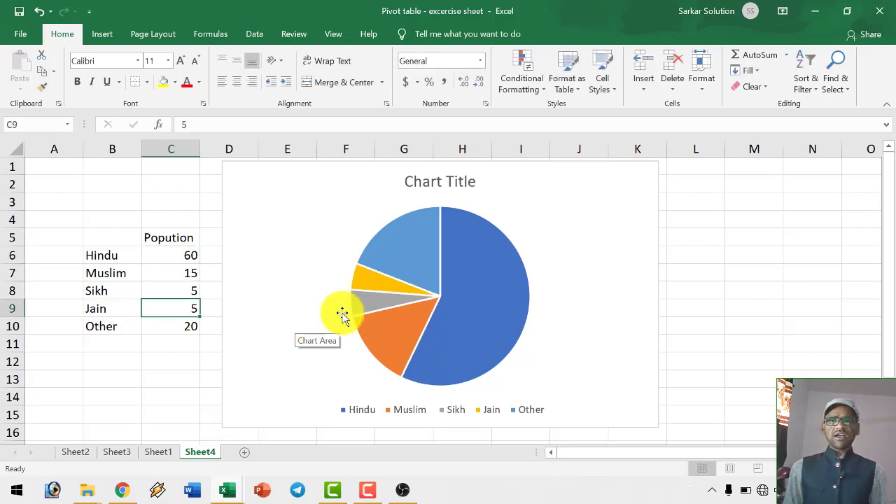
{"action": "key", "text": "Return"}
{"action": "type", "text": "15"}
{"action": "key", "text": "Return"}
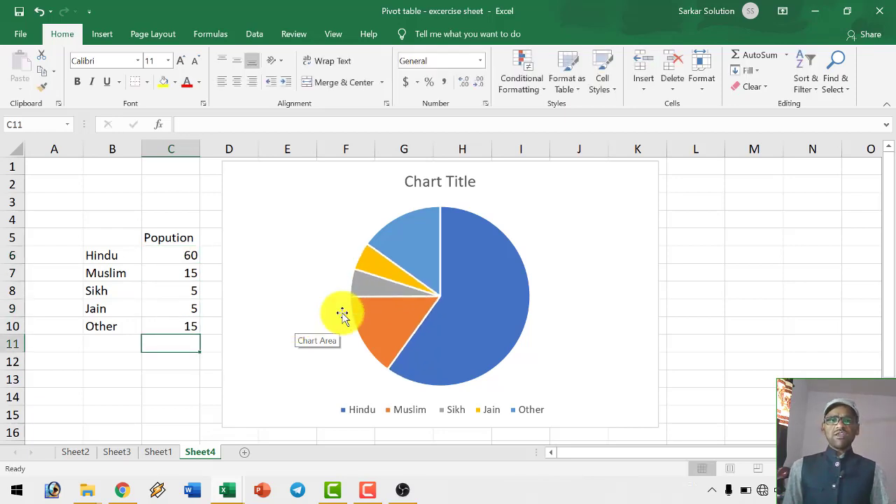
{"action": "left_click", "coordinate": [565, 236]}
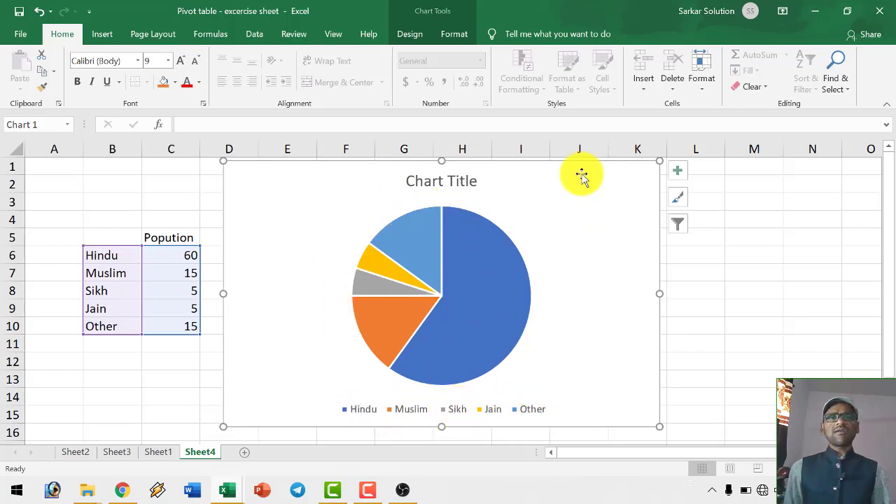
Browse the chart's quick layouts, chart elements and colour palettes, keeping the original colours
{"action": "left_click", "coordinate": [455, 33]}
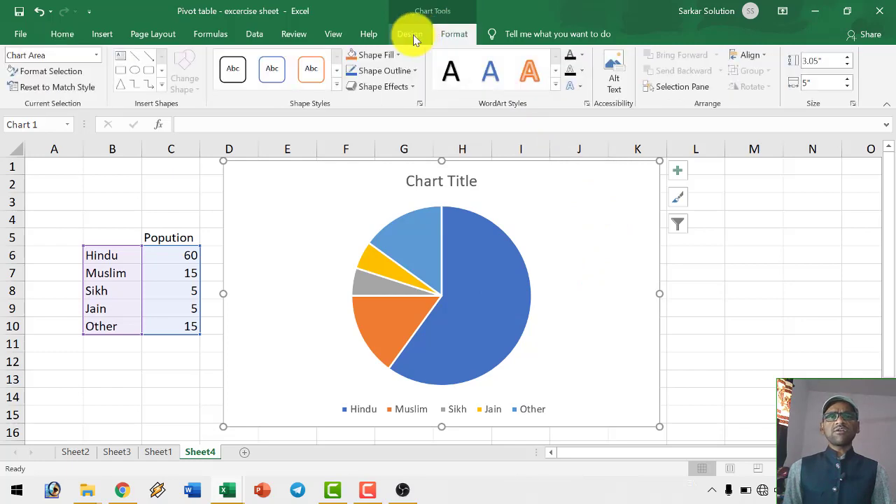
{"action": "left_click", "coordinate": [409, 36]}
{"action": "left_click", "coordinate": [452, 35]}
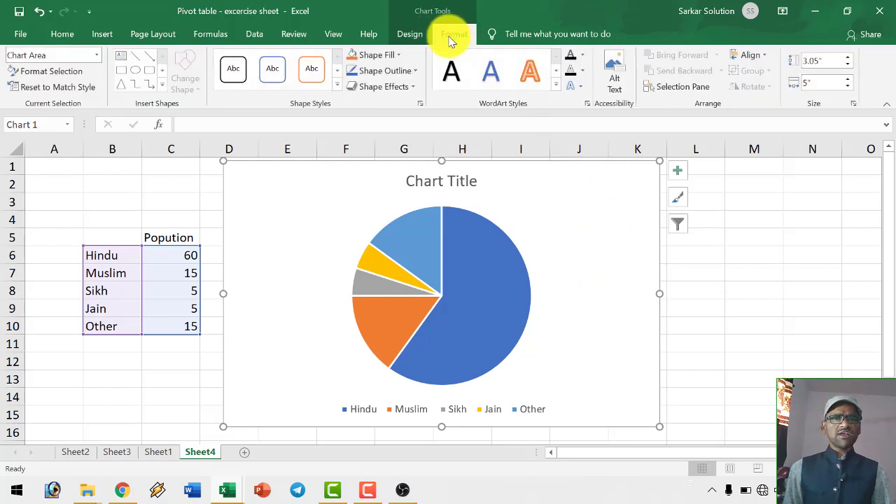
{"action": "left_click", "coordinate": [413, 35]}
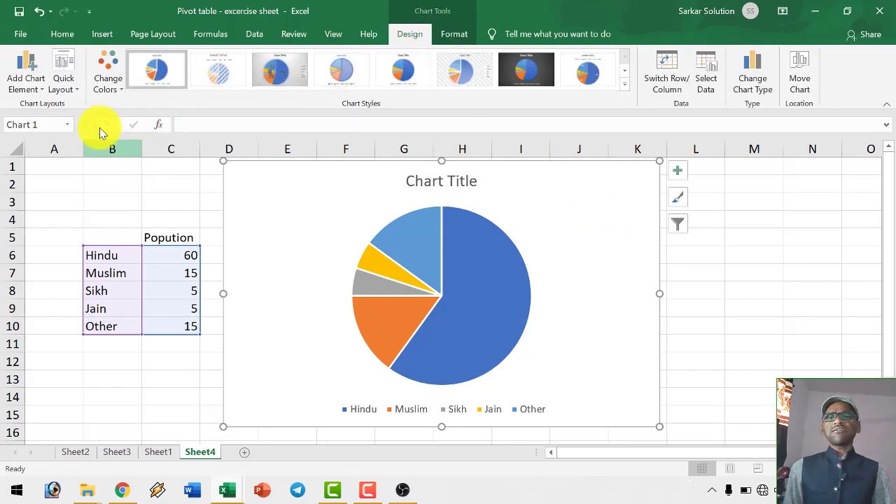
{"action": "left_click", "coordinate": [66, 91]}
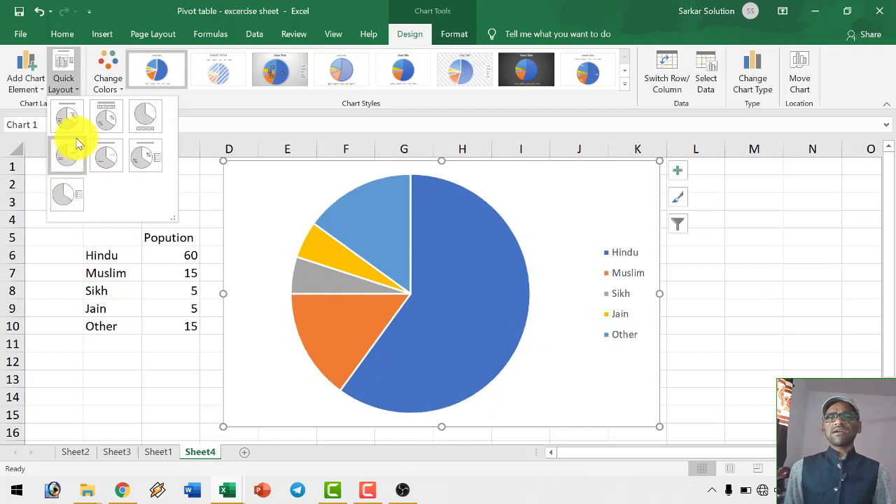
{"action": "left_click", "coordinate": [38, 91]}
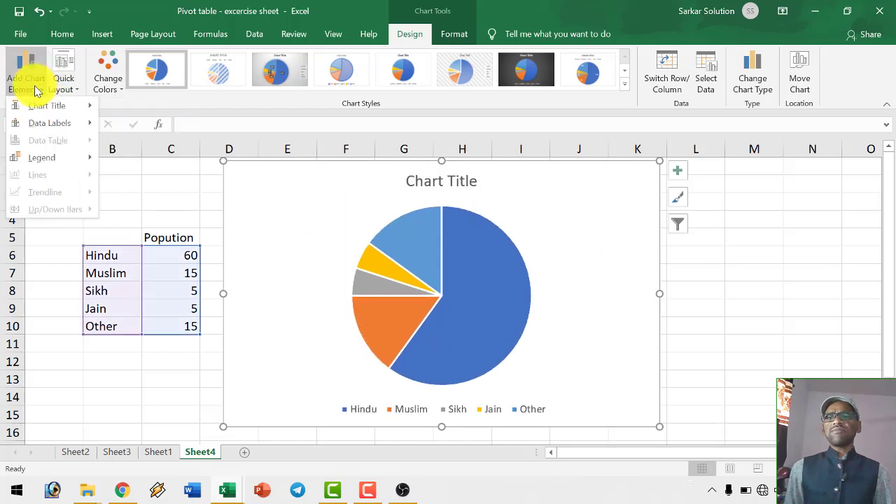
{"action": "left_click", "coordinate": [35, 84]}
{"action": "left_click", "coordinate": [111, 81]}
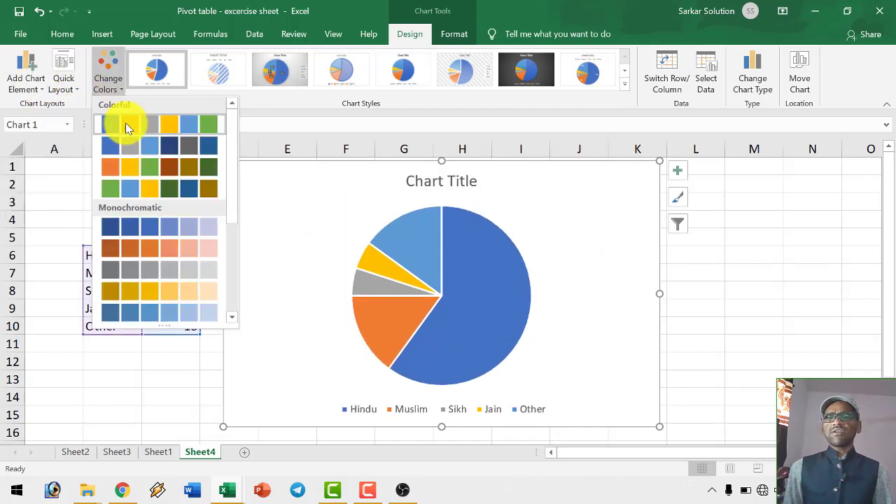
{"action": "left_click", "coordinate": [168, 70]}
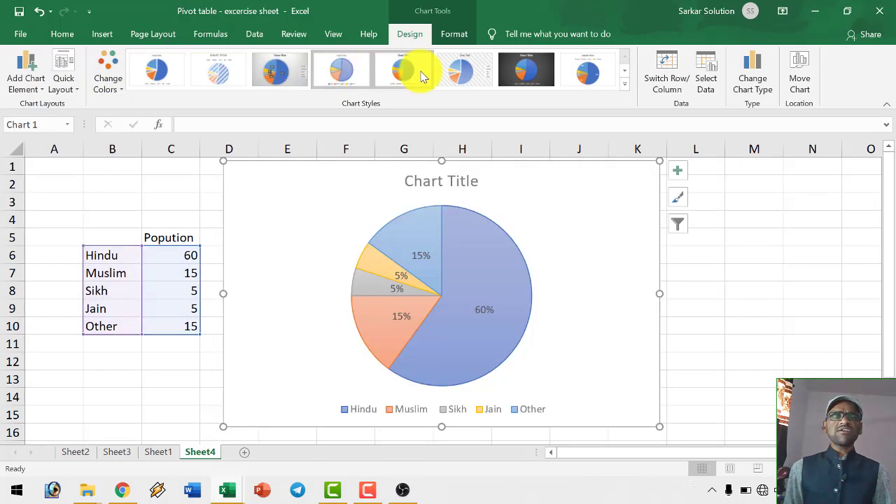
Apply a chart style with percentage labels, leaving rows/columns and data source unchanged
{"action": "left_click", "coordinate": [578, 75]}
{"action": "left_click", "coordinate": [675, 84]}
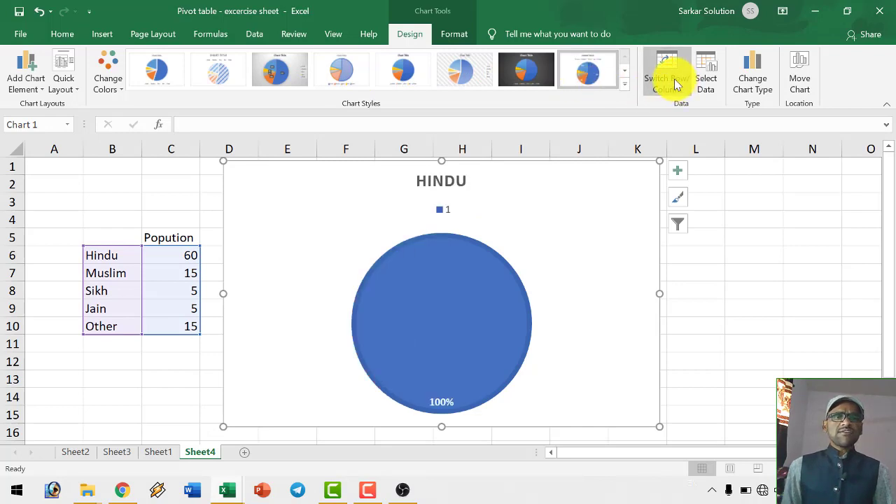
{"action": "left_click", "coordinate": [675, 84]}
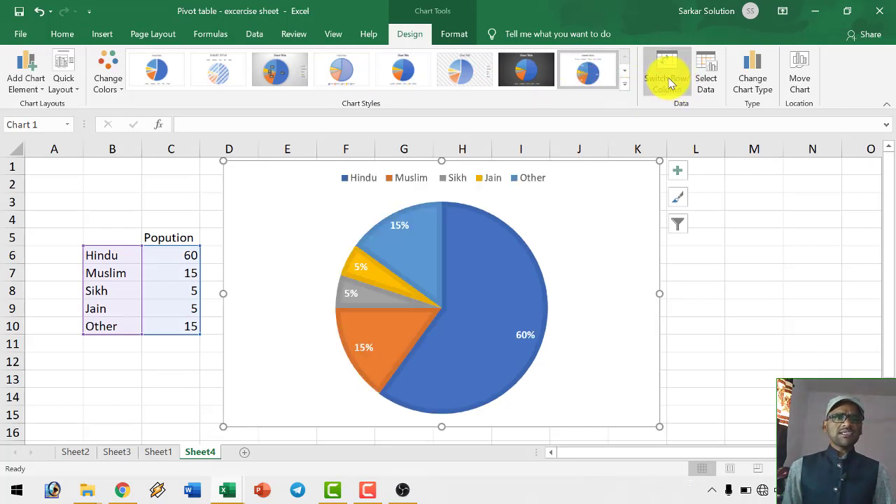
{"action": "left_click", "coordinate": [705, 81]}
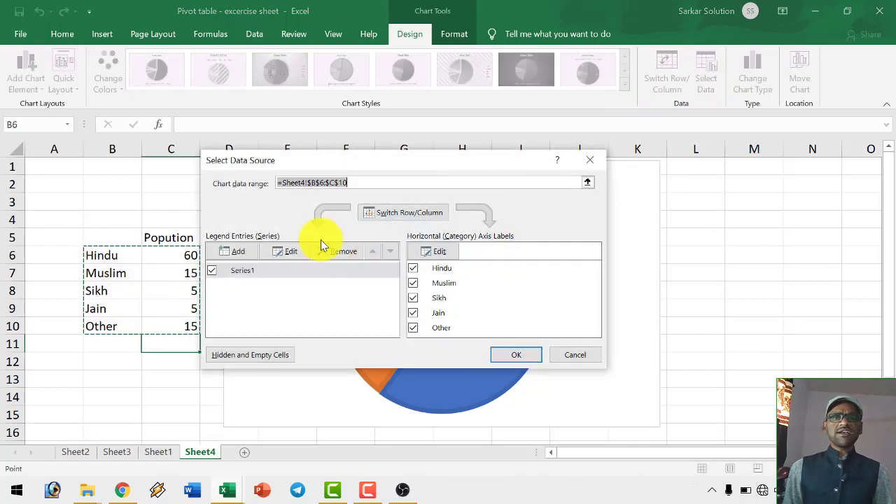
{"action": "left_click", "coordinate": [574, 355]}
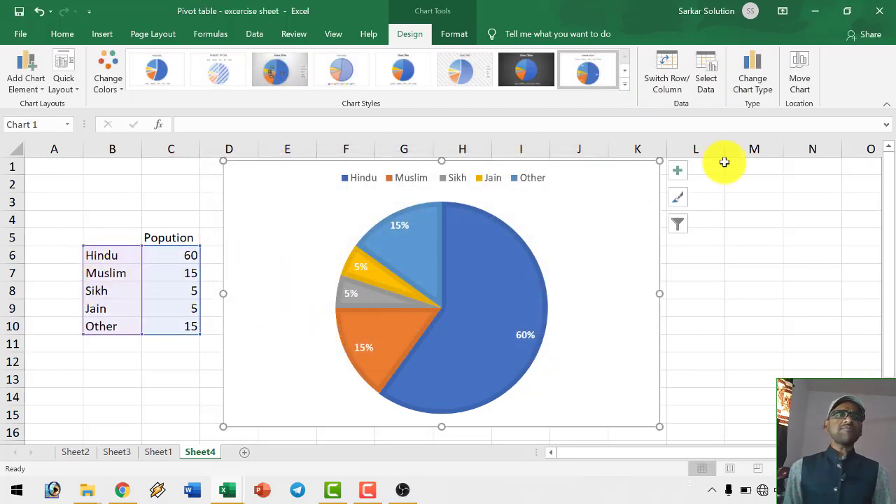
{"action": "left_click", "coordinate": [760, 91]}
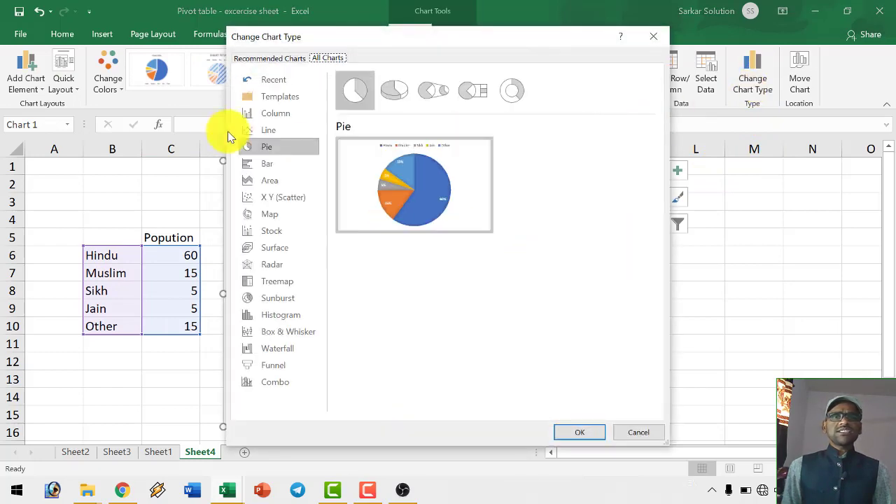
Preview Bar, Scatter, Stock, Sunburst, Treemap, Radar and Surface types, then cancel, keeping the pie
{"action": "left_click", "coordinate": [272, 163]}
{"action": "left_click", "coordinate": [269, 147]}
{"action": "left_click", "coordinate": [271, 163]}
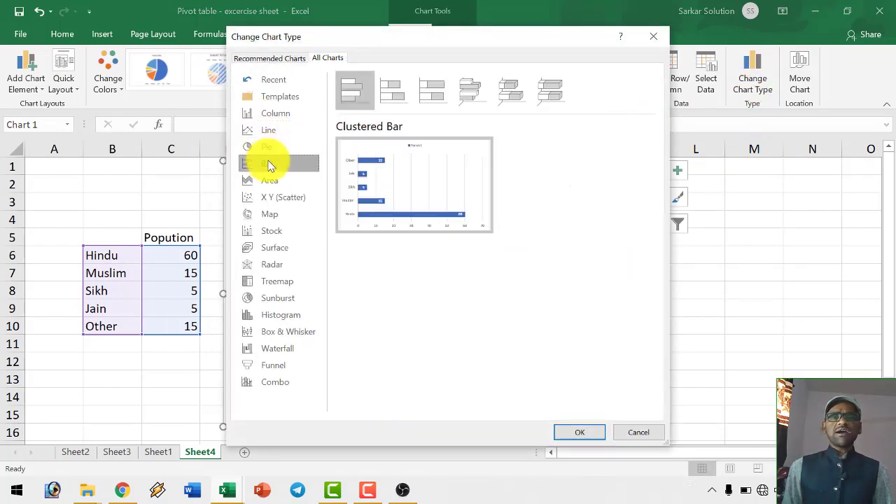
{"action": "left_click", "coordinate": [276, 197]}
{"action": "left_click", "coordinate": [272, 230]}
{"action": "left_click", "coordinate": [277, 298]}
{"action": "left_click", "coordinate": [280, 281]}
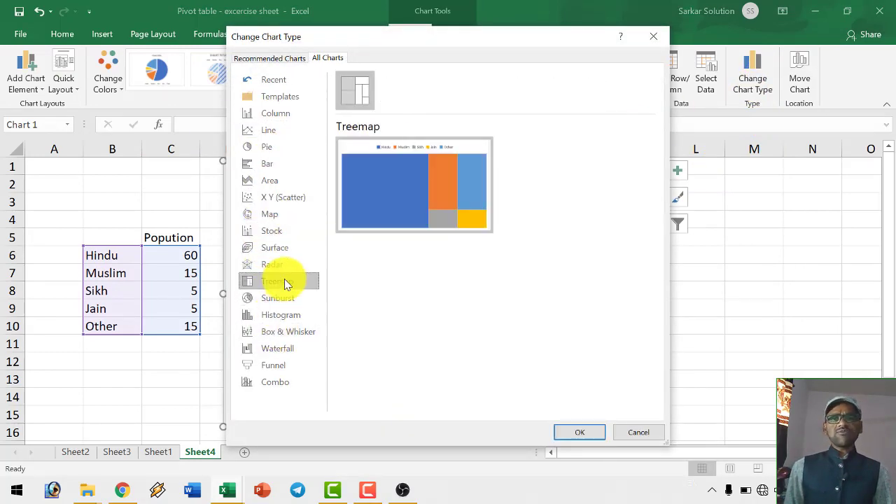
{"action": "left_click", "coordinate": [275, 264]}
{"action": "left_click", "coordinate": [275, 247]}
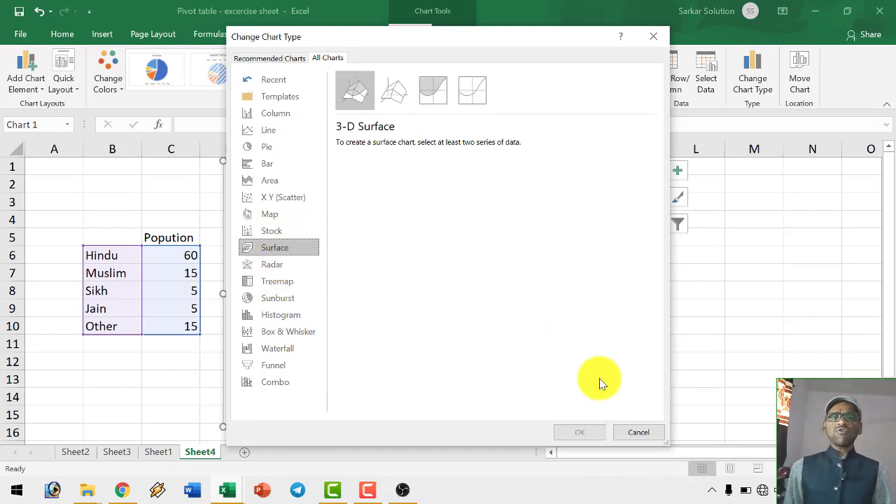
{"action": "left_click", "coordinate": [640, 432]}
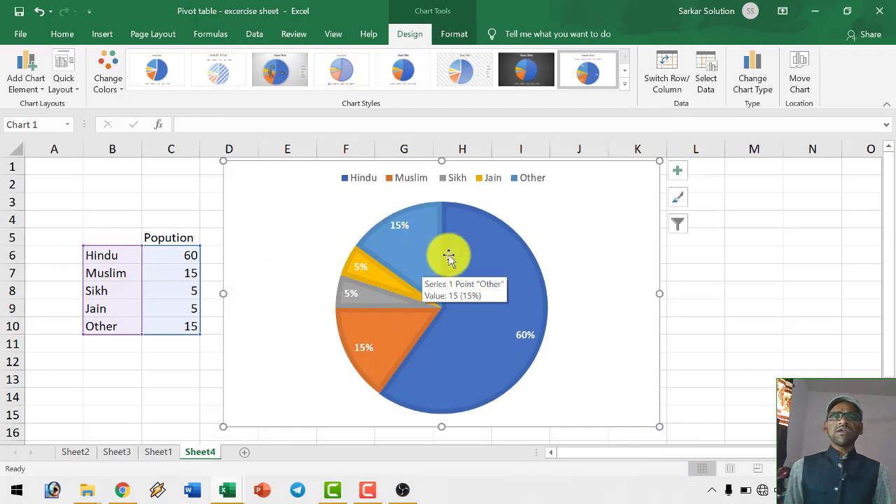
Below the pie chart, list the brands Realme, Redmi and Samsung in B18:B20
{"action": "left_click", "coordinate": [761, 309]}
{"action": "scroll", "coordinate": [640, 310], "scroll_direction": "down", "scroll_amount": 3}
{"action": "scroll", "coordinate": [420, 312], "scroll_direction": "down", "scroll_amount": 1}
{"action": "left_click", "coordinate": [168, 303]}
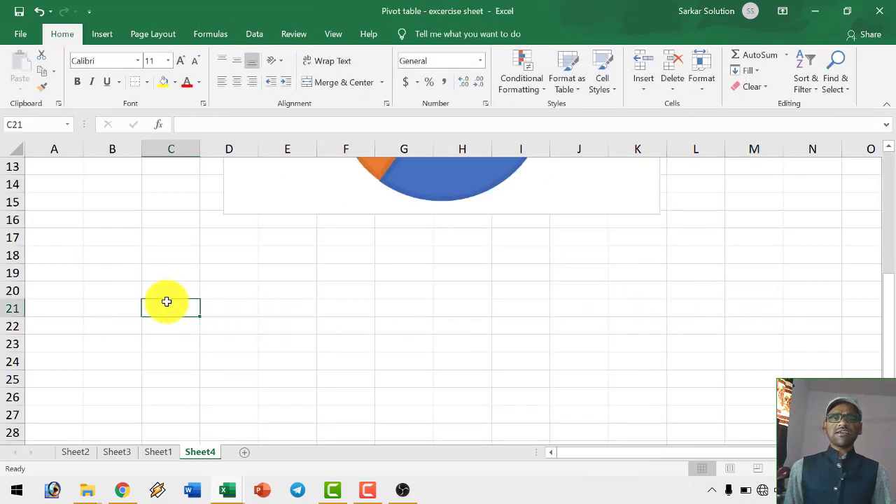
{"action": "left_click", "coordinate": [117, 247]}
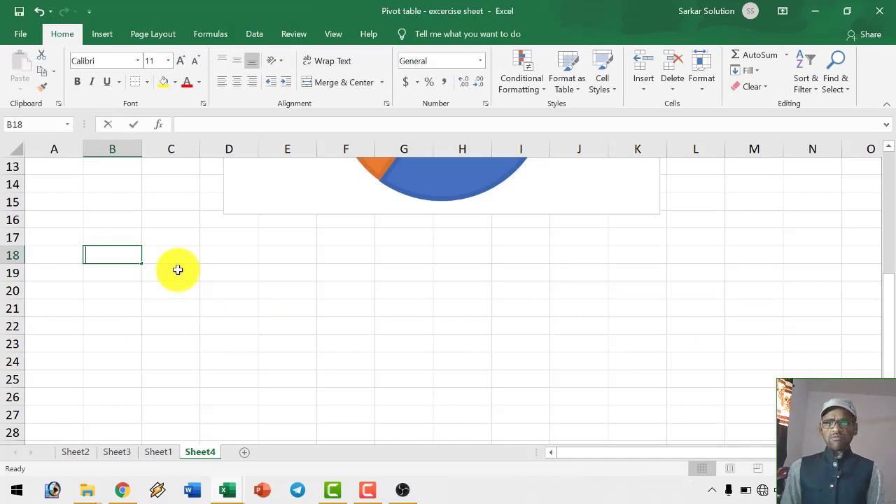
{"action": "type", "text": "Realme"}
{"action": "key", "text": "Return"}
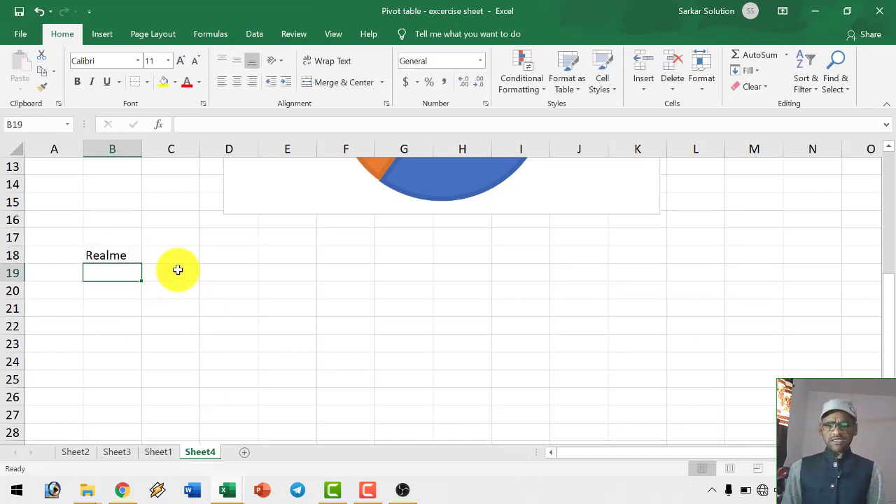
{"action": "type", "text": "Redmi"}
{"action": "key", "text": "Return"}
{"action": "type", "text": "Samsung"}
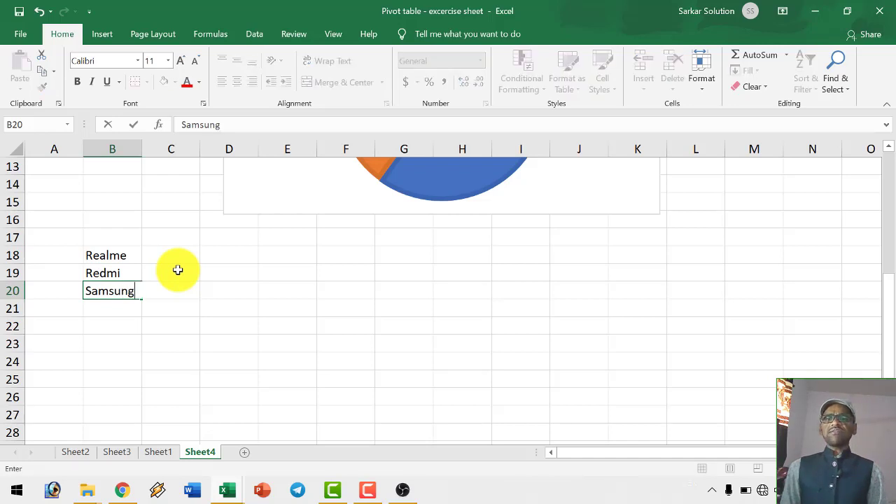
{"action": "key", "text": "Up"}
{"action": "key", "text": "Up"}
Add the year headers 2017, 2018 and 2019 in C17:E17
{"action": "key", "text": "Right"}
{"action": "key", "text": "Up"}
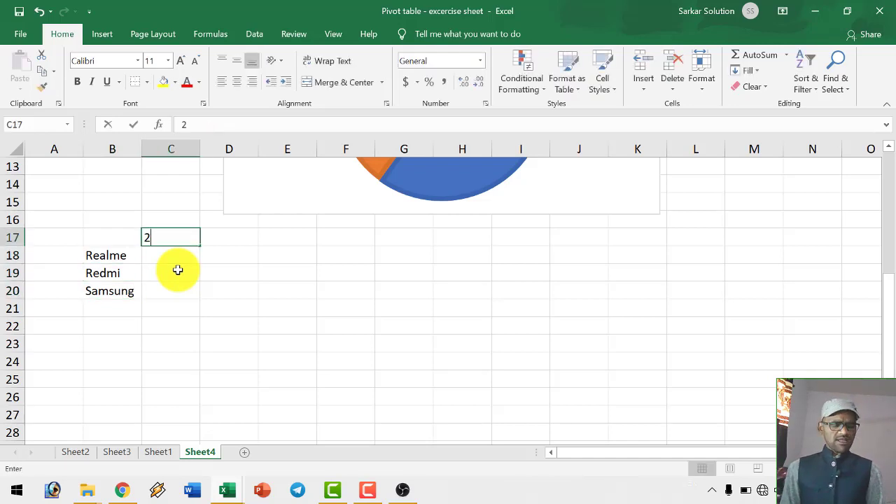
{"action": "type", "text": "017"}
{"action": "key", "text": "Tab"}
{"action": "type", "text": "201"}
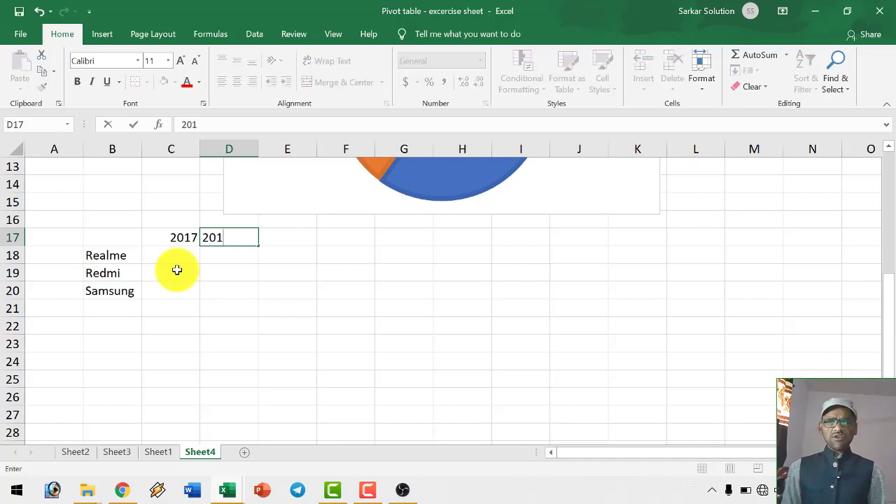
{"action": "type", "text": "8"}
{"action": "key", "text": "Tab"}
{"action": "type", "text": "9"}
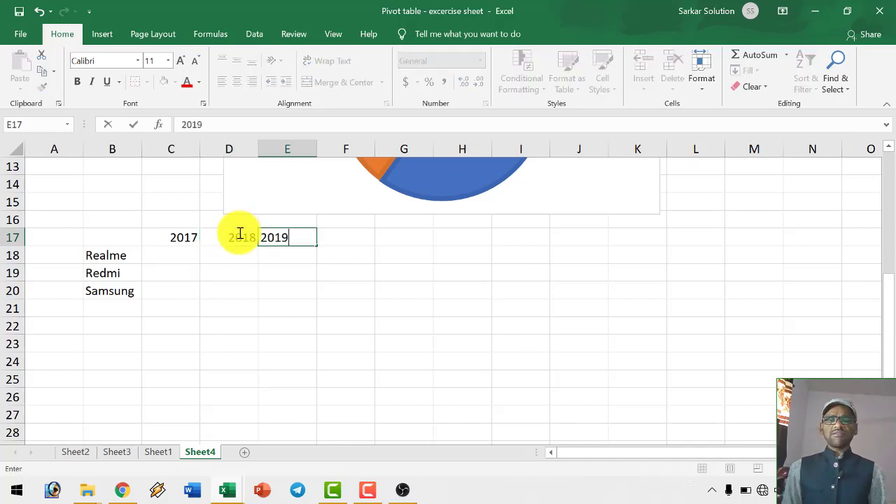
{"action": "key", "text": "Tab"}
{"action": "key", "text": "Down"}
{"action": "key", "text": "Left"}
{"action": "key", "text": "Left"}
{"action": "key", "text": "Left"}
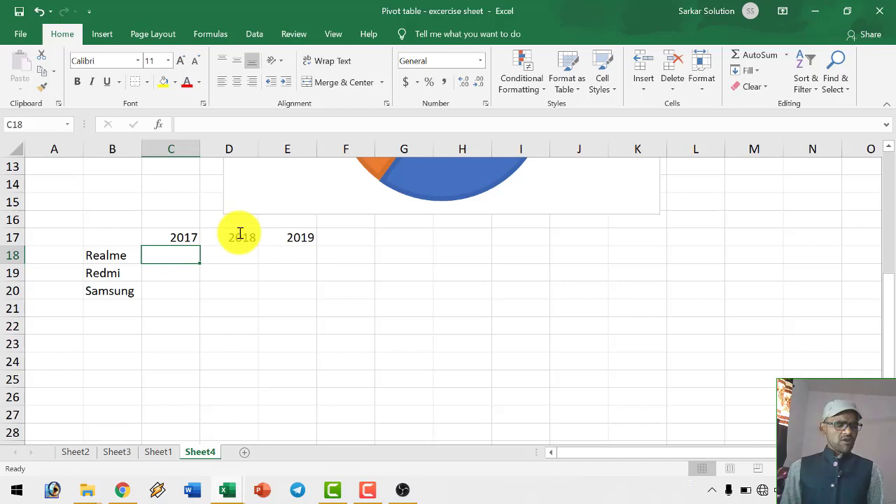
Enter Realme's values 30, 30 and 40 for 2017–2019
{"action": "type", "text": "30"}
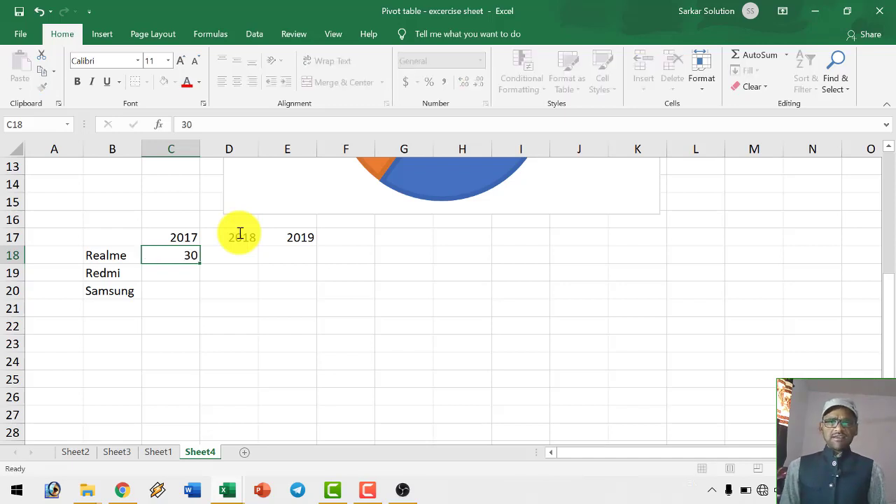
{"action": "key", "text": "Right"}
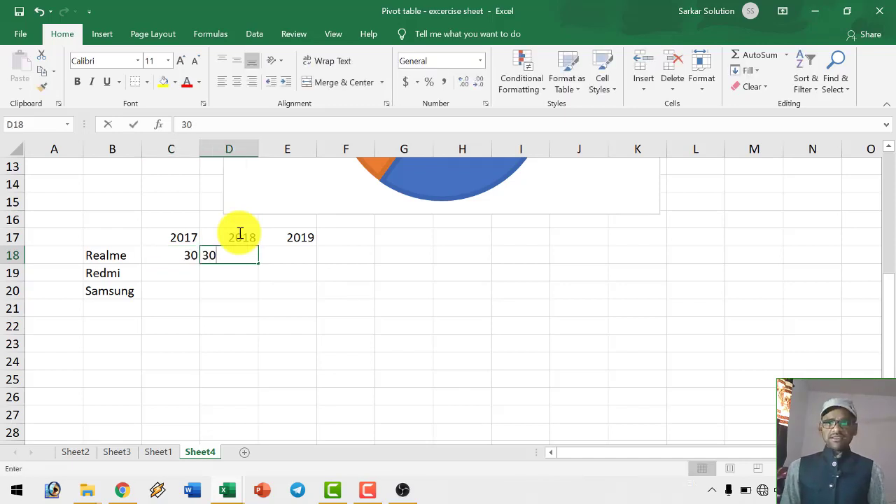
{"action": "key", "text": "Right"}
{"action": "type", "text": "40"}
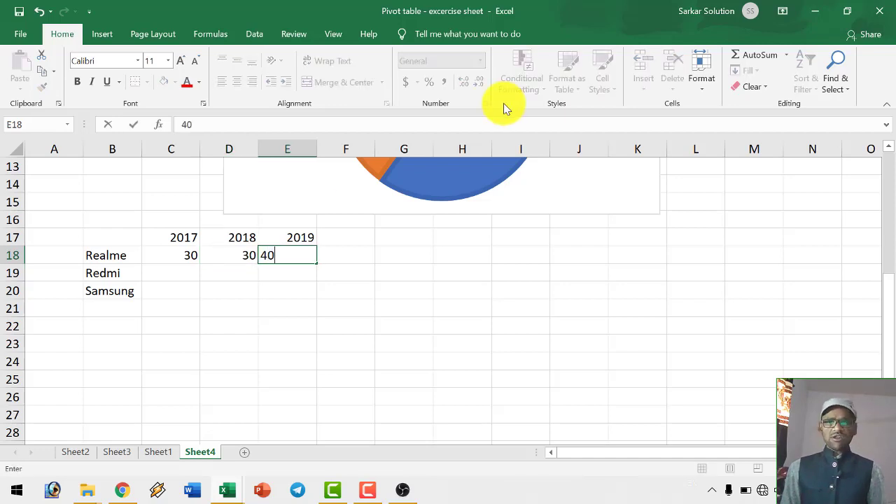
{"action": "key", "text": "Right"}
{"action": "key", "text": "Down"}
Enter Redmi's values 50, 30 and 20 for 2017–2019
{"action": "key", "text": "Left"}
{"action": "key", "text": "Left"}
{"action": "key", "text": "Left"}
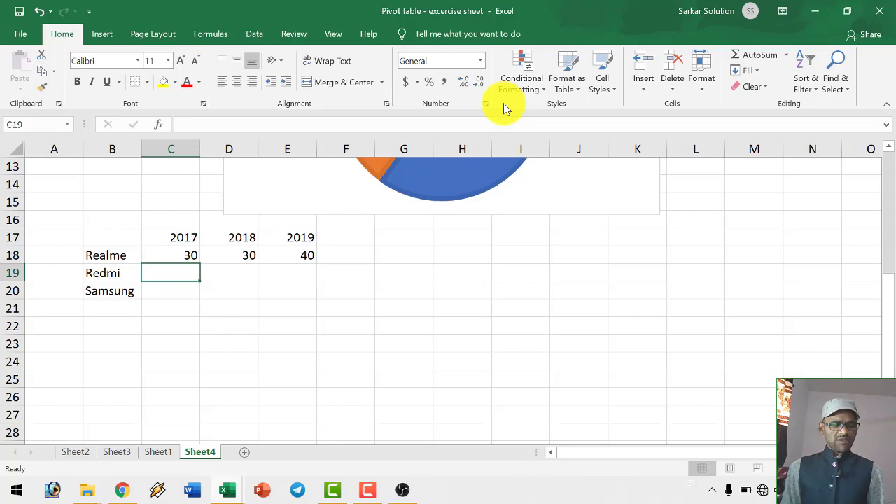
{"action": "type", "text": "50"}
{"action": "key", "text": "Right"}
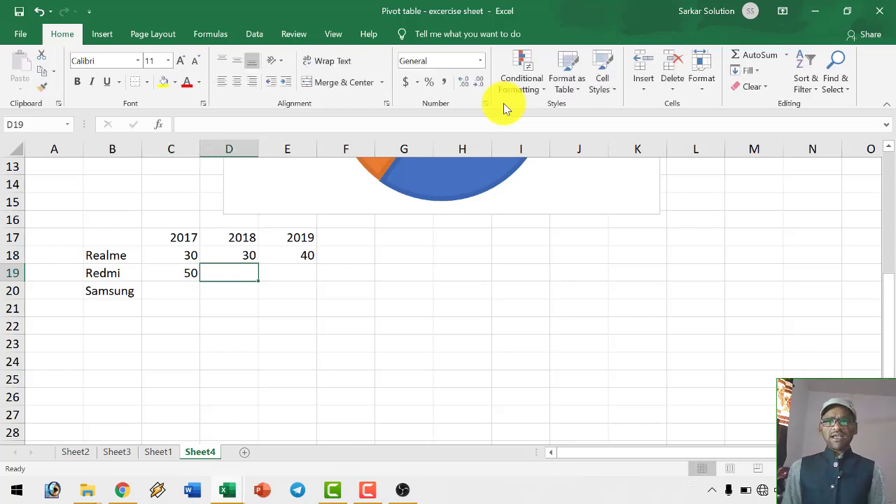
{"action": "type", "text": "30"}
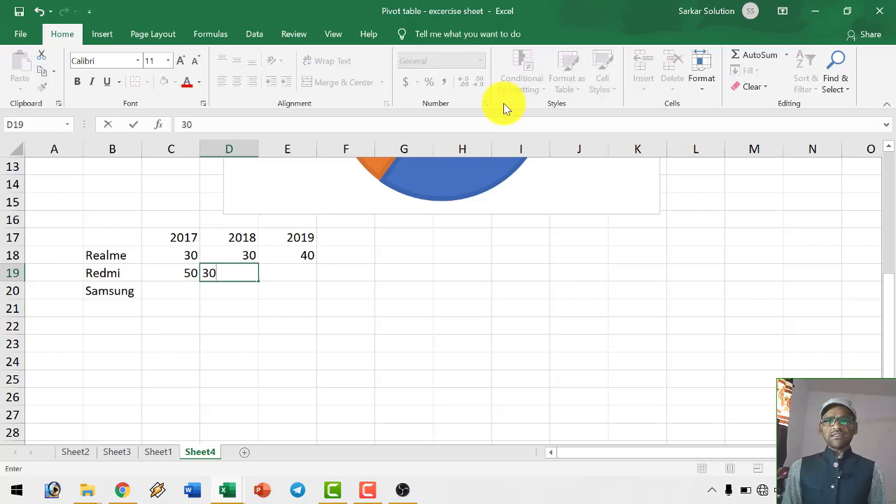
{"action": "key", "text": "Right"}
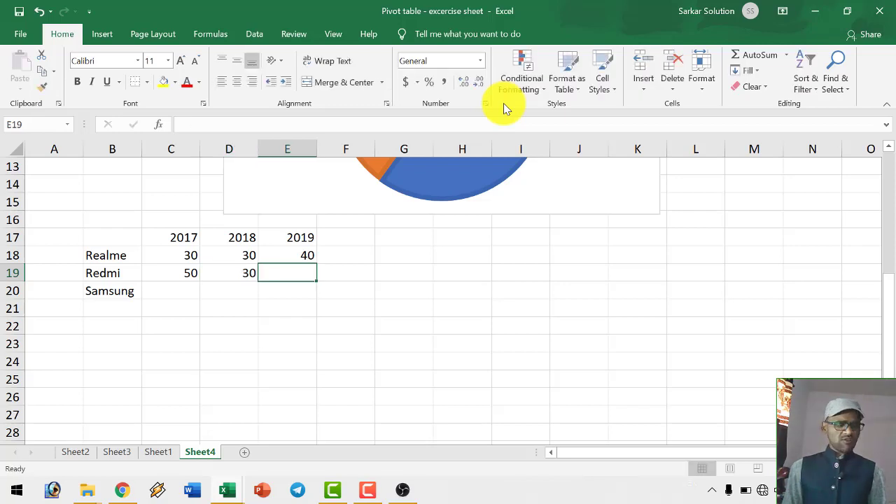
{"action": "type", "text": "2"}
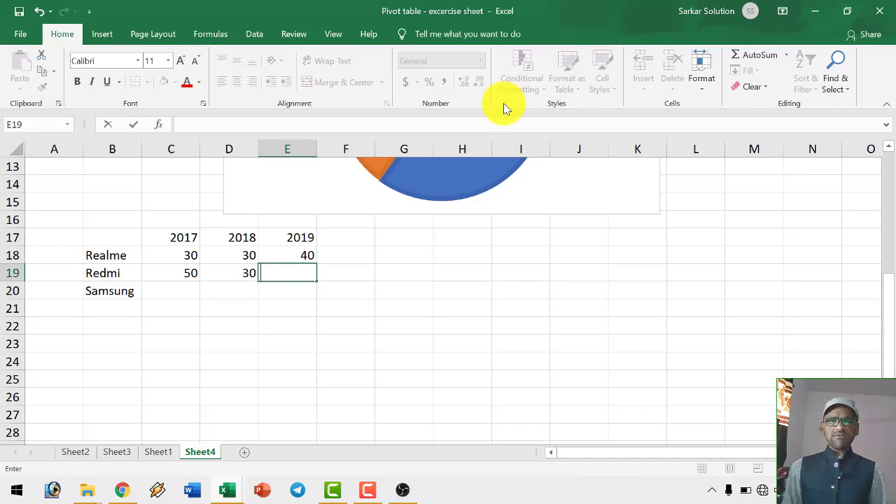
{"action": "key", "text": "BackSpace"}
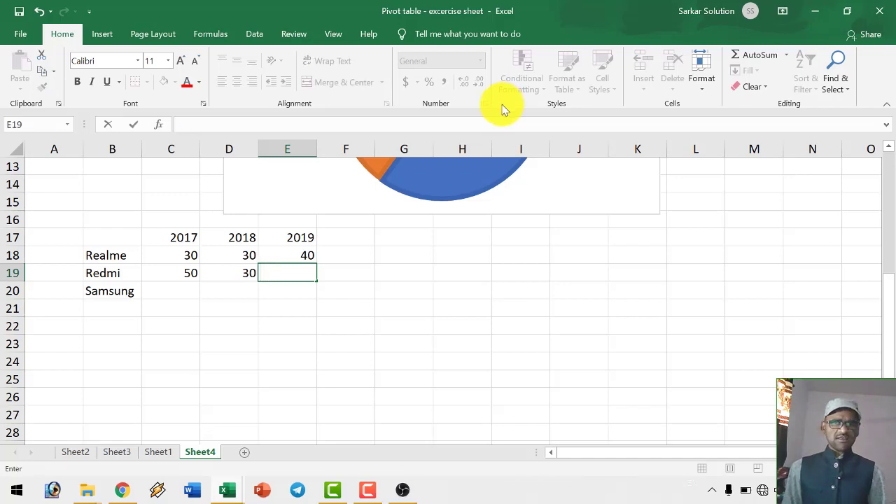
{"action": "type", "text": "20"}
{"action": "key", "text": "Return"}
Enter Samsung's values 20, 40 and 40 for 2017–2019
{"action": "key", "text": "Left"}
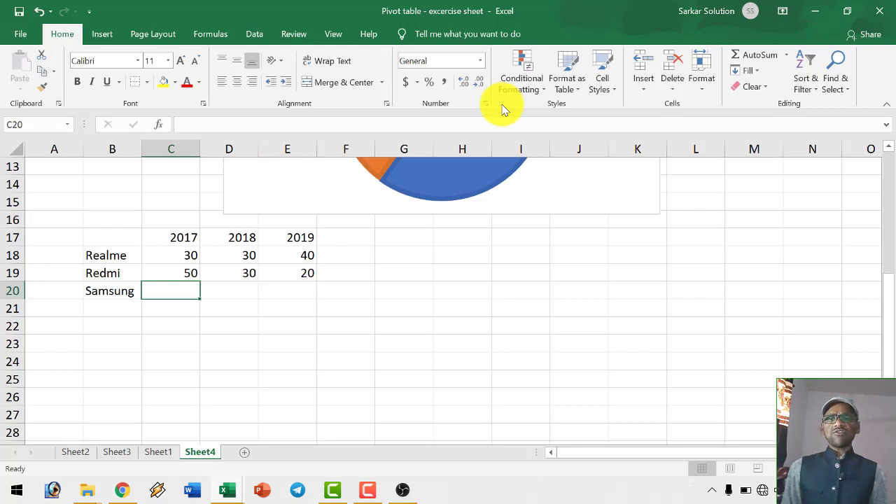
{"action": "type", "text": "20"}
{"action": "key", "text": "Tab"}
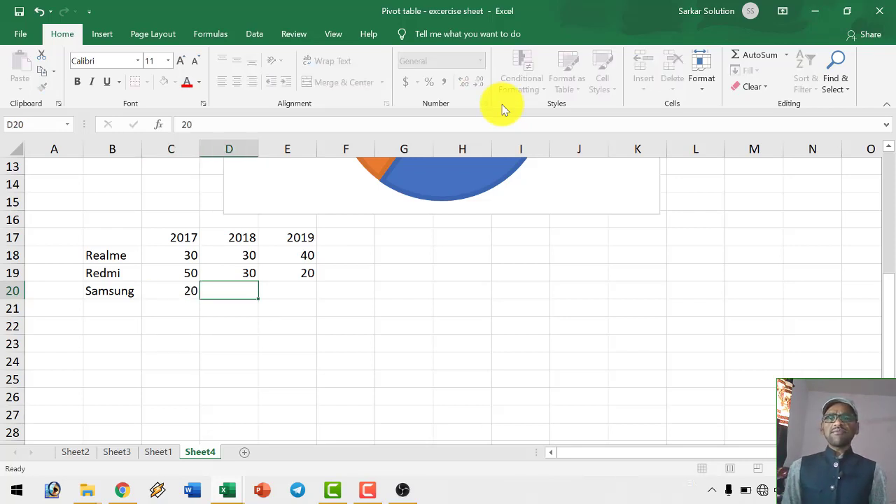
{"action": "type", "text": "40"}
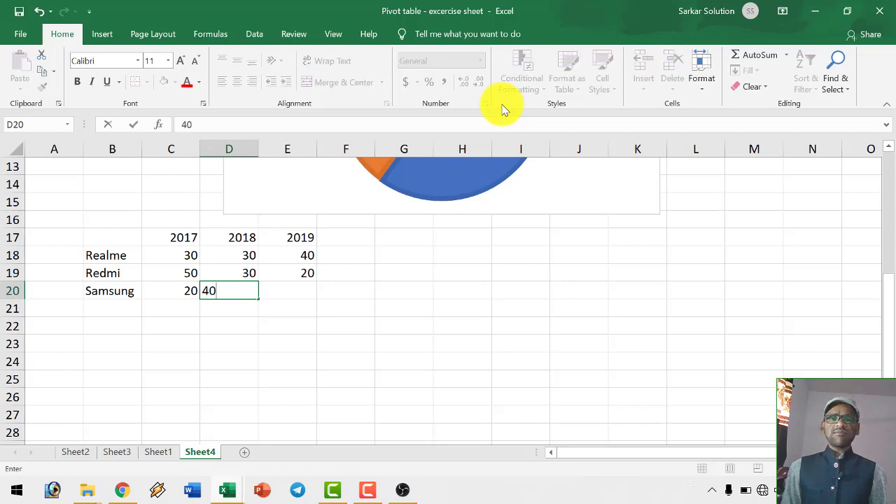
{"action": "key", "text": "Tab"}
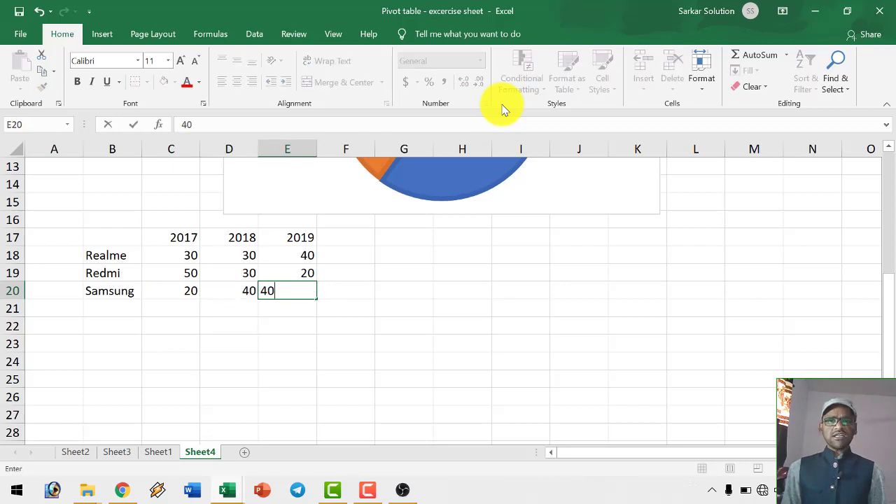
{"action": "key", "text": "Right"}
{"action": "key", "text": "Down"}
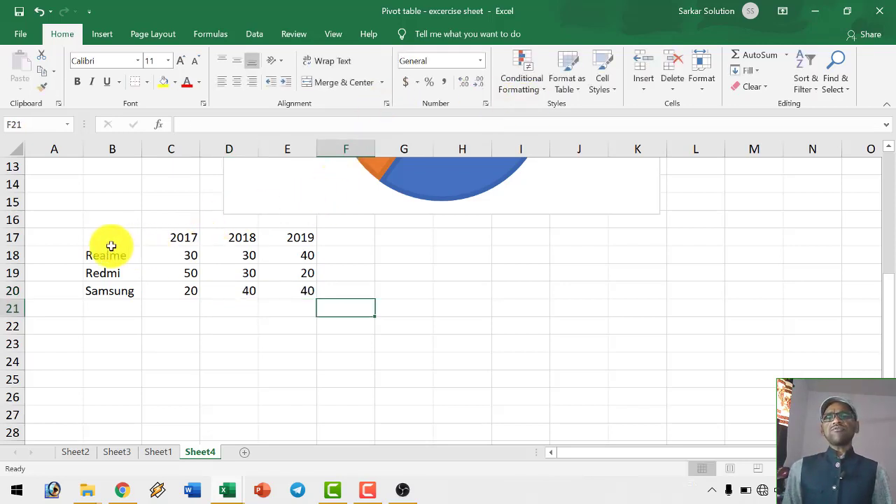
Select the brand-by-year table B17:E20 and bring up Recommended Charts
{"action": "left_click_drag", "start_coordinate": [106, 237], "coordinate": [296, 299]}
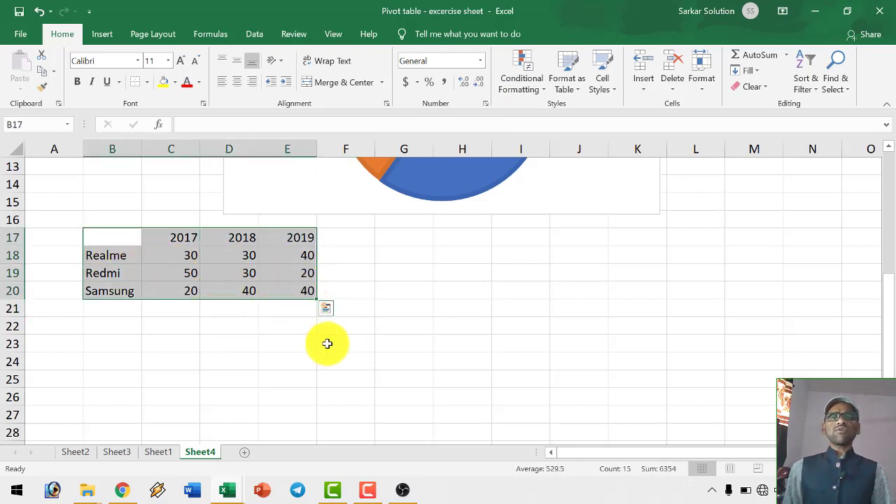
{"action": "left_click", "coordinate": [101, 35]}
{"action": "left_click", "coordinate": [327, 83]}
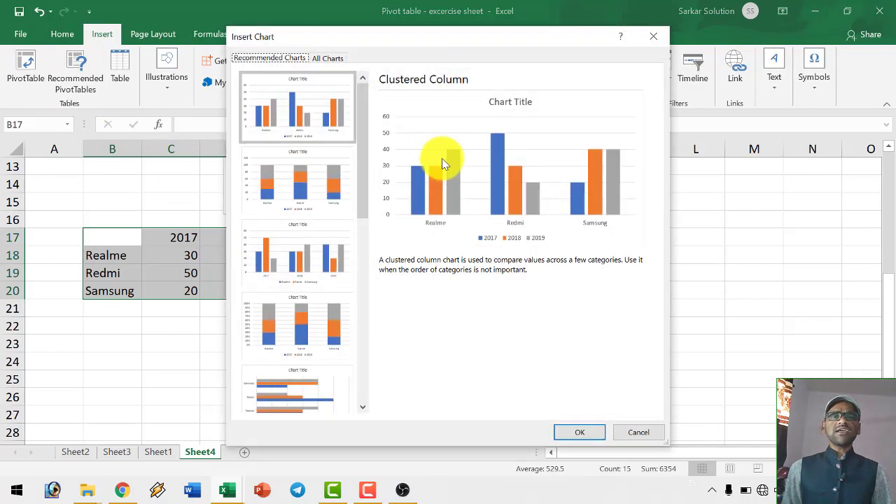
{"action": "mouse_move", "coordinate": [420, 44]}
{"action": "left_mouse_down"}
{"action": "mouse_move", "coordinate": [557, 42]}
{"action": "mouse_move", "coordinate": [549, 39]}
{"action": "left_mouse_up"}
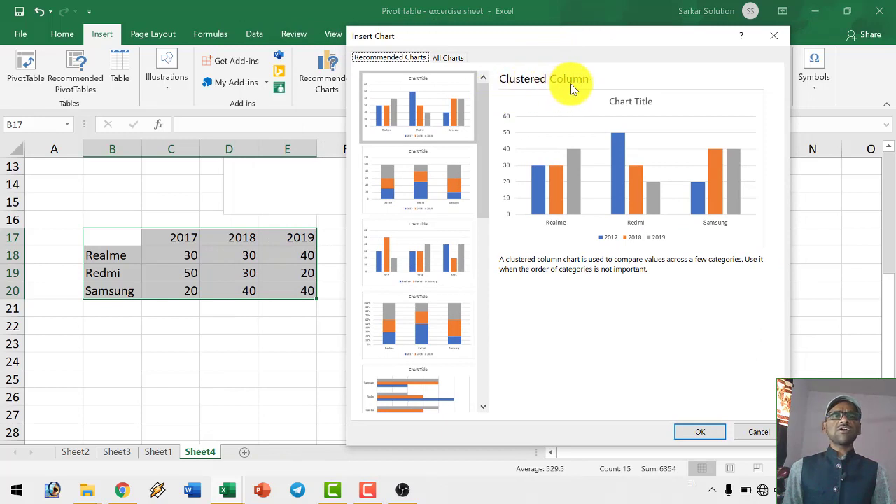
Compare the suggested chart types and insert a Clustered Column chart
{"action": "left_click", "coordinate": [433, 100]}
{"action": "left_click", "coordinate": [432, 149]}
{"action": "left_click", "coordinate": [431, 138]}
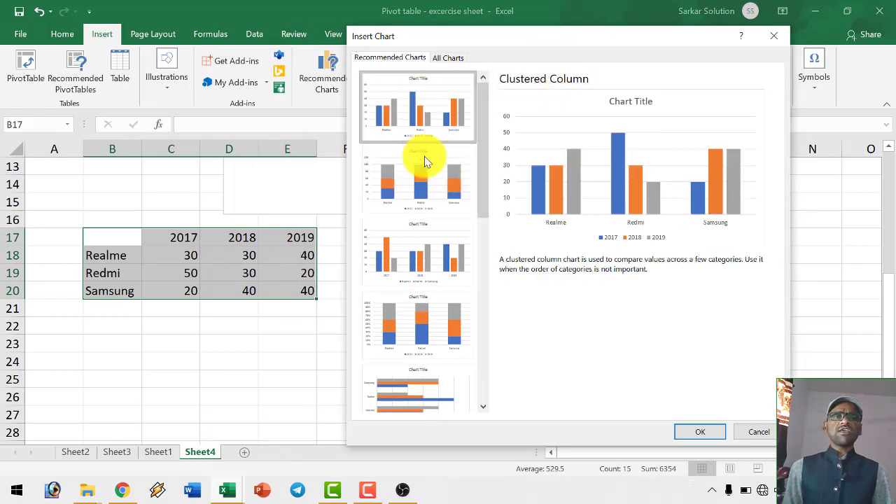
{"action": "left_click", "coordinate": [424, 156]}
{"action": "left_click", "coordinate": [425, 252]}
{"action": "left_click", "coordinate": [421, 344]}
{"action": "left_click", "coordinate": [413, 402]}
{"action": "left_click", "coordinate": [425, 312]}
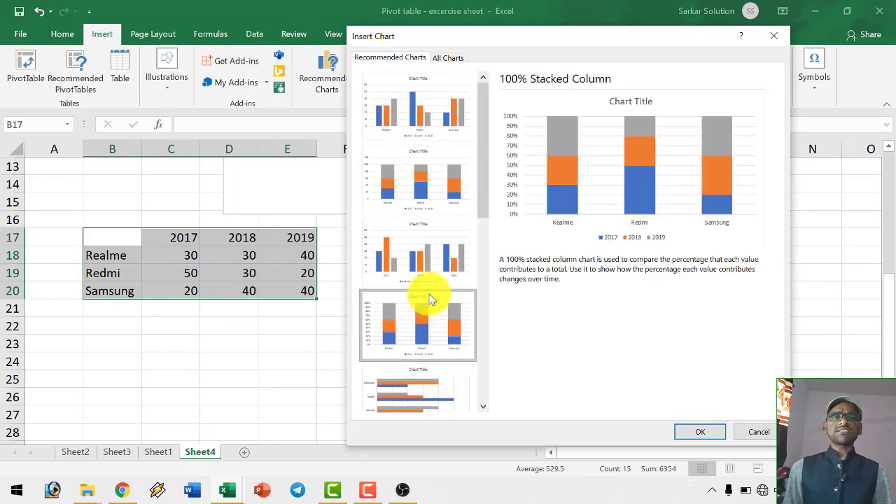
{"action": "left_click", "coordinate": [430, 175]}
{"action": "left_click", "coordinate": [418, 112]}
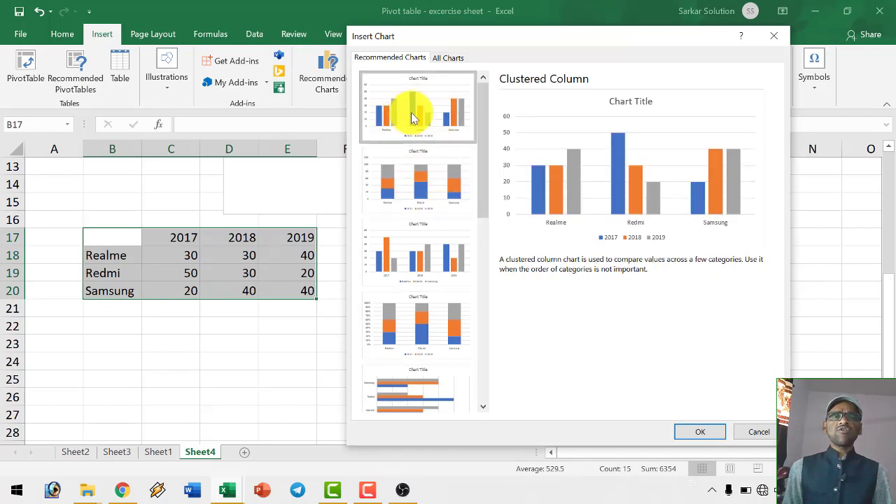
{"action": "left_click", "coordinate": [694, 433]}
Drag the new column chart next to the table below the pie chart
{"action": "scroll", "coordinate": [440, 266], "scroll_direction": "down", "scroll_amount": 1, "text": "ctrl"}
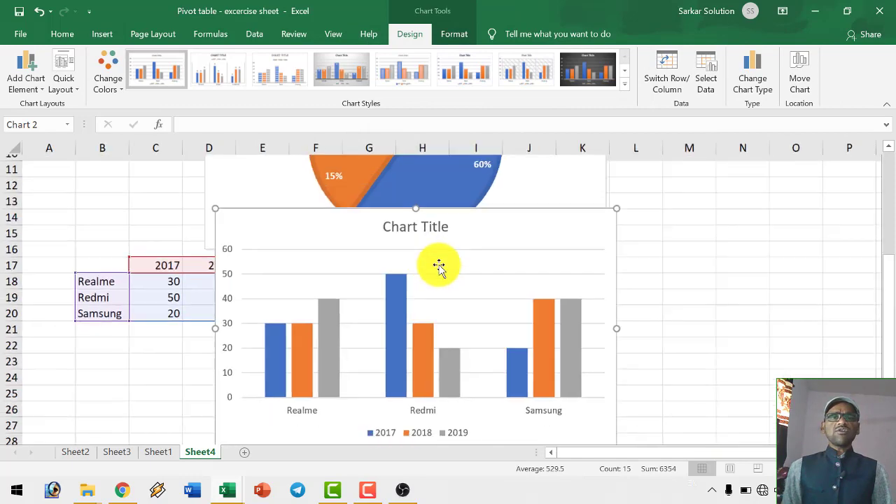
{"action": "scroll", "coordinate": [448, 259], "scroll_direction": "down", "scroll_amount": 2, "text": "ctrl"}
{"action": "left_click_drag", "start_coordinate": [456, 250], "coordinate": [551, 295]}
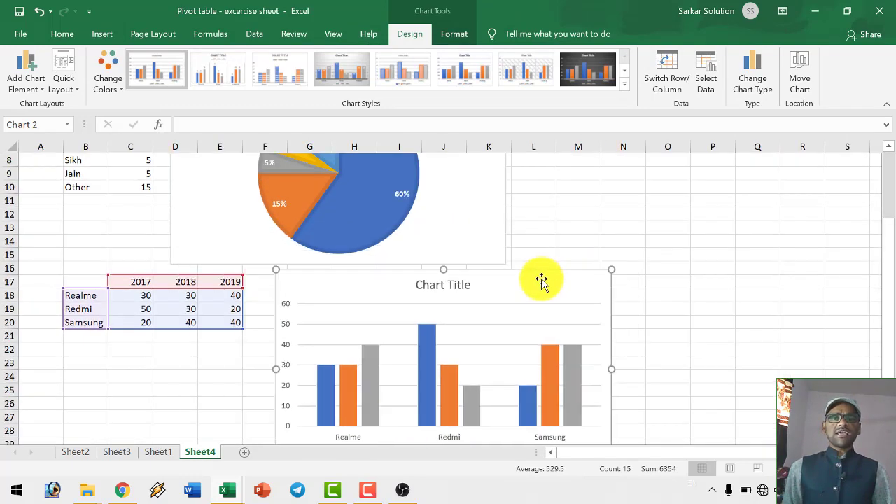
{"action": "scroll", "coordinate": [247, 231], "scroll_direction": "down", "scroll_amount": 3}
{"action": "scroll", "coordinate": [248, 231], "scroll_direction": "up", "scroll_amount": 1}
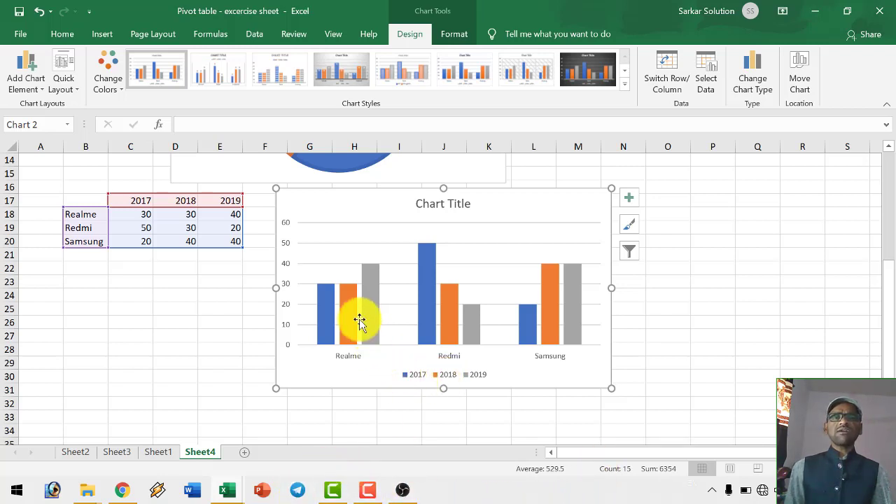
Deselect the chart, reselect B17:E20 and reopen Recommended Charts from the Insert tab
{"action": "left_click", "coordinate": [194, 290]}
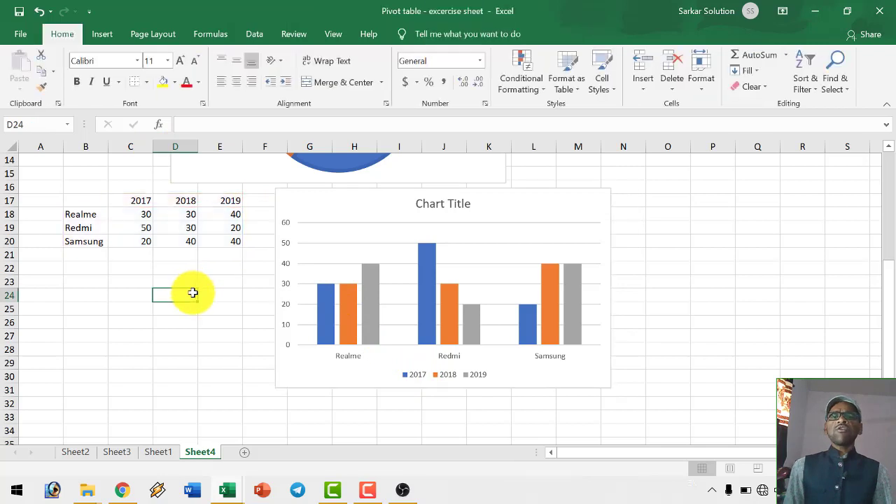
{"action": "left_click", "coordinate": [195, 283]}
{"action": "left_click", "coordinate": [100, 34]}
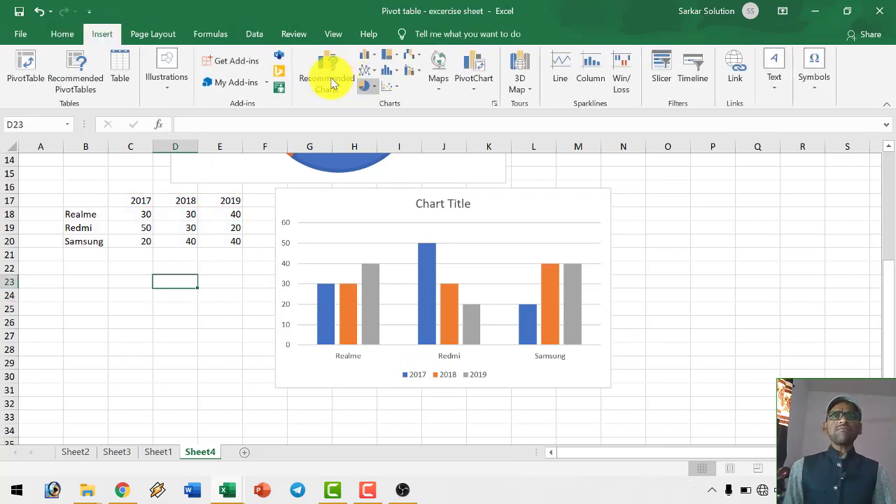
{"action": "left_click", "coordinate": [259, 254]}
{"action": "left_click_drag", "start_coordinate": [90, 203], "coordinate": [231, 239]}
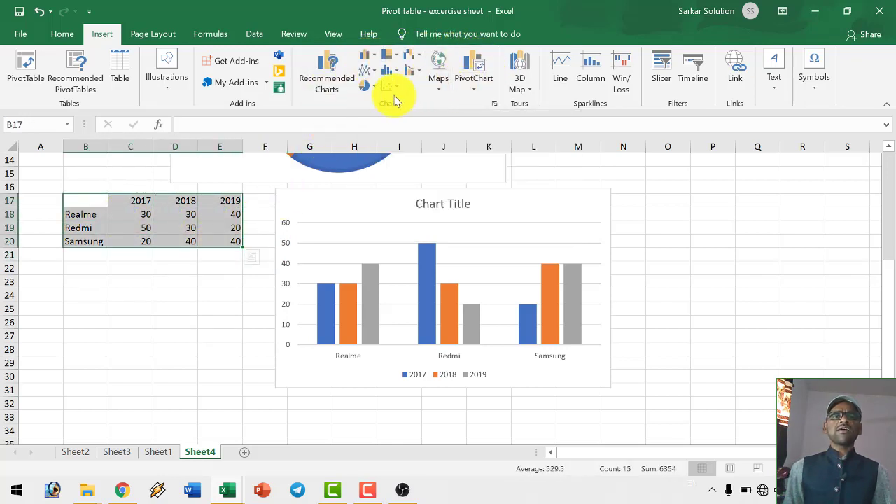
{"action": "left_click", "coordinate": [334, 79]}
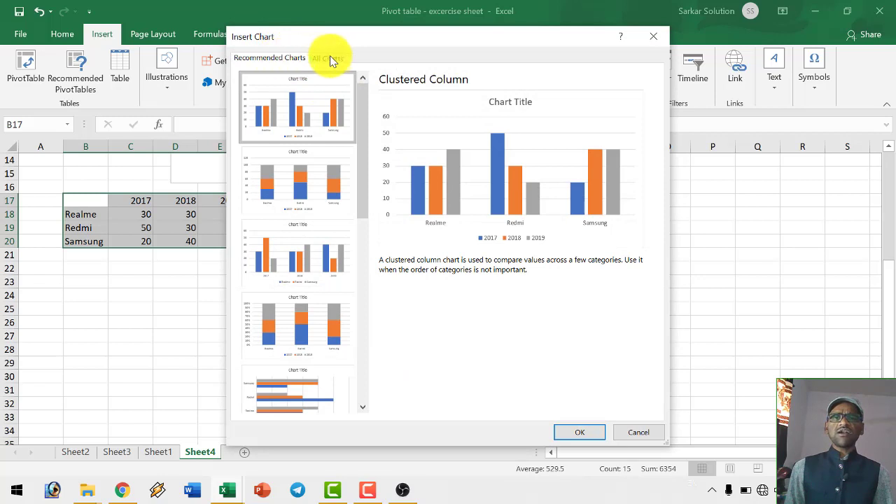
Browse All Charts: Line, Pie, Bar, Area, Scatter, Map, Stock, Surface and Radar
{"action": "left_click", "coordinate": [331, 57]}
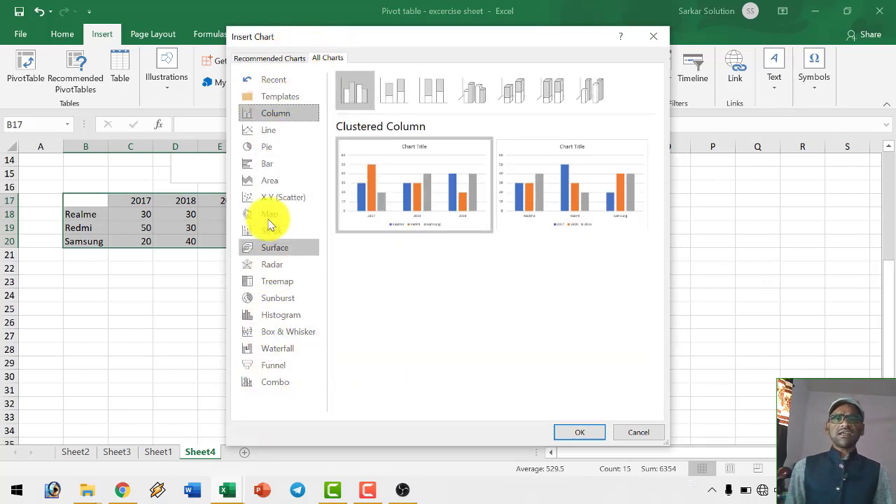
{"action": "left_click", "coordinate": [273, 131]}
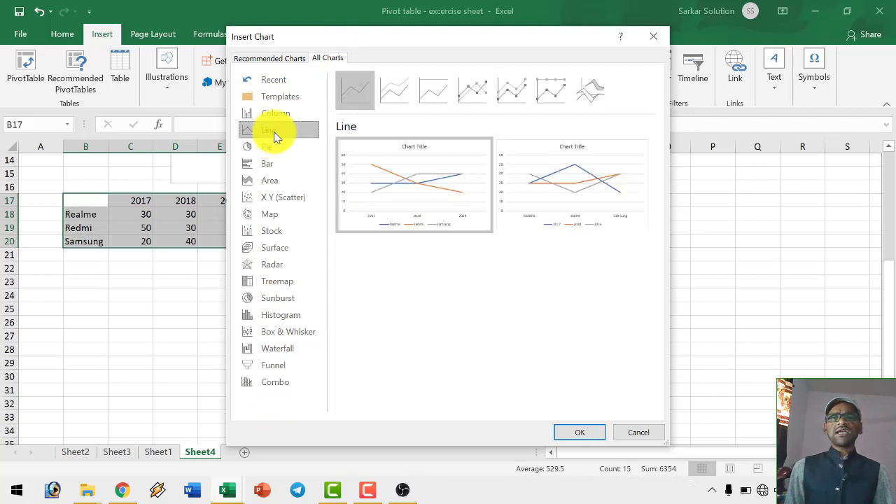
{"action": "left_click", "coordinate": [272, 146]}
{"action": "left_click", "coordinate": [269, 165]}
{"action": "left_click", "coordinate": [270, 182]}
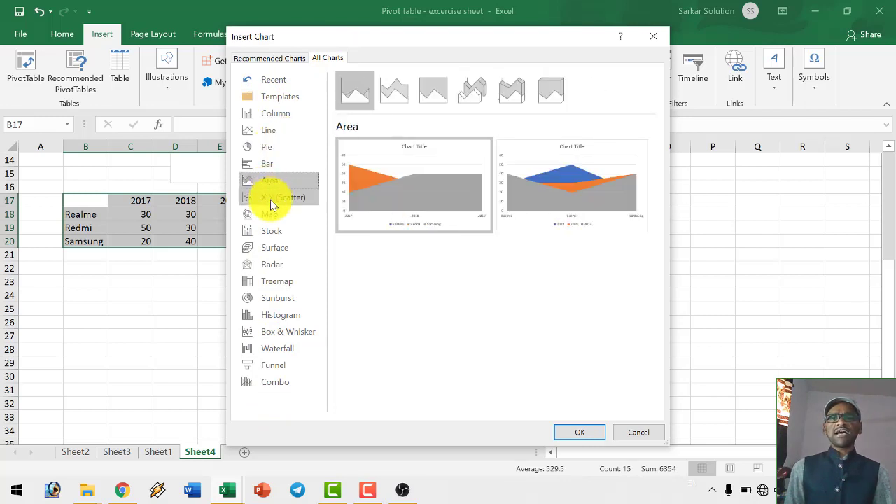
{"action": "left_click", "coordinate": [270, 198]}
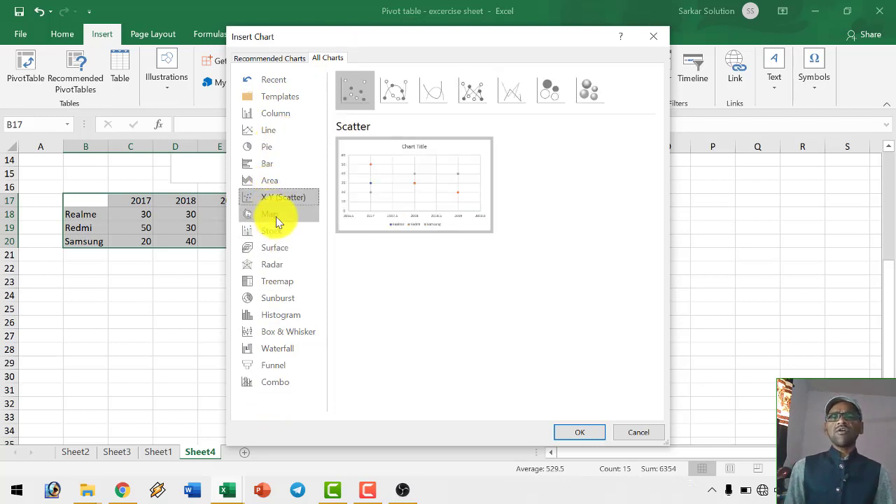
{"action": "left_click", "coordinate": [275, 216]}
{"action": "left_click", "coordinate": [282, 235]}
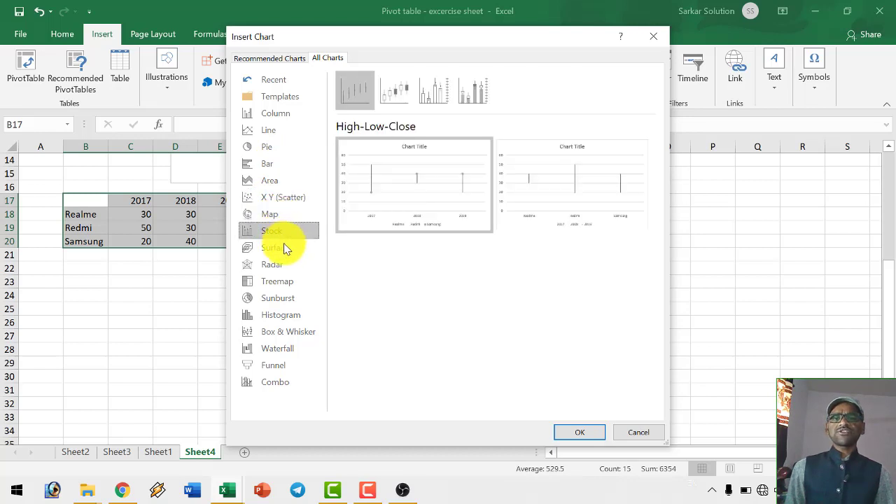
{"action": "left_click", "coordinate": [283, 247]}
{"action": "left_click", "coordinate": [282, 264]}
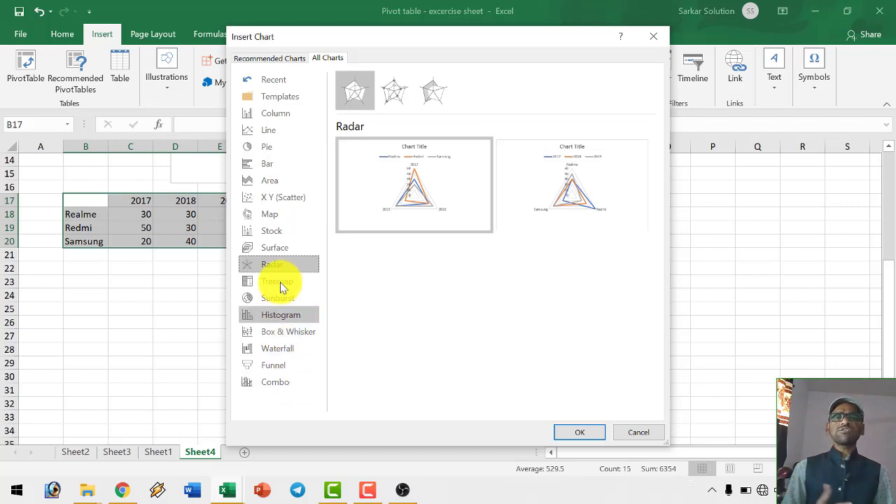
Return to the Column family and pick Clustered Column for the Realme, Redmi, Samsung figures
{"action": "left_click", "coordinate": [276, 114]}
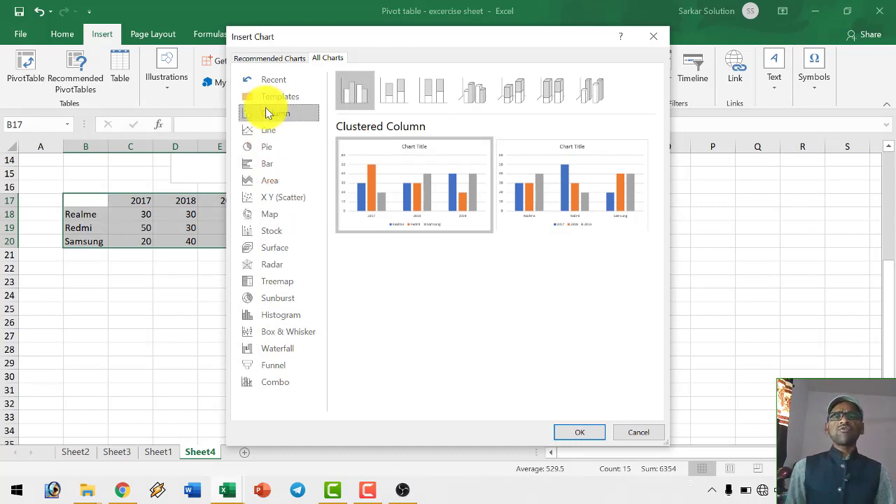
{"action": "left_click", "coordinate": [270, 129]}
{"action": "left_click", "coordinate": [274, 114]}
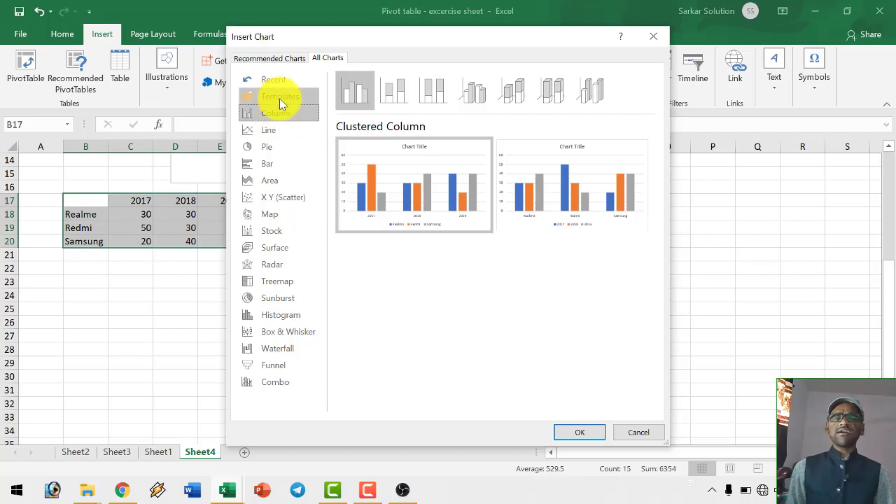
{"action": "left_click", "coordinate": [273, 59]}
{"action": "left_click", "coordinate": [324, 59]}
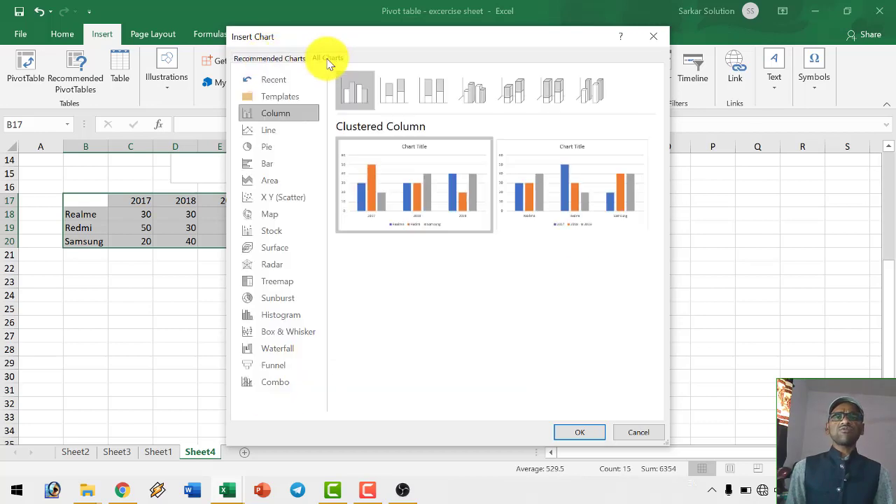
{"action": "left_click", "coordinate": [273, 130]}
{"action": "left_click", "coordinate": [272, 117]}
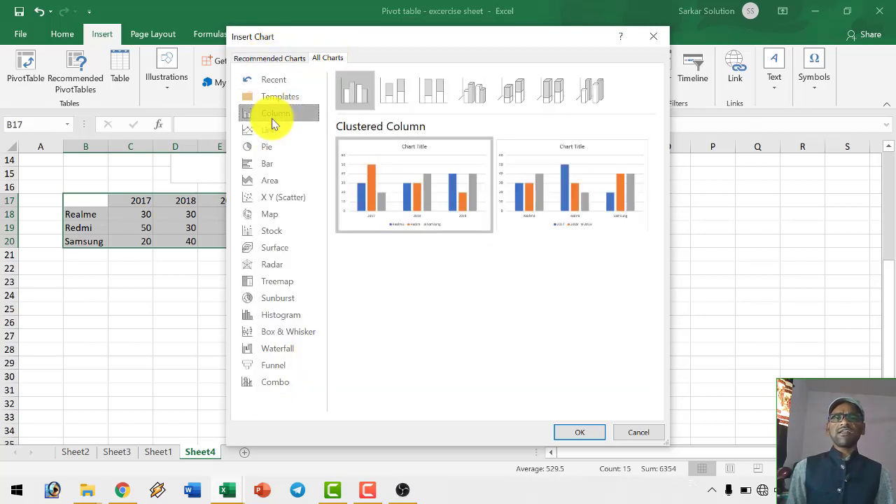
{"action": "left_click", "coordinate": [272, 133]}
{"action": "left_click", "coordinate": [274, 117]}
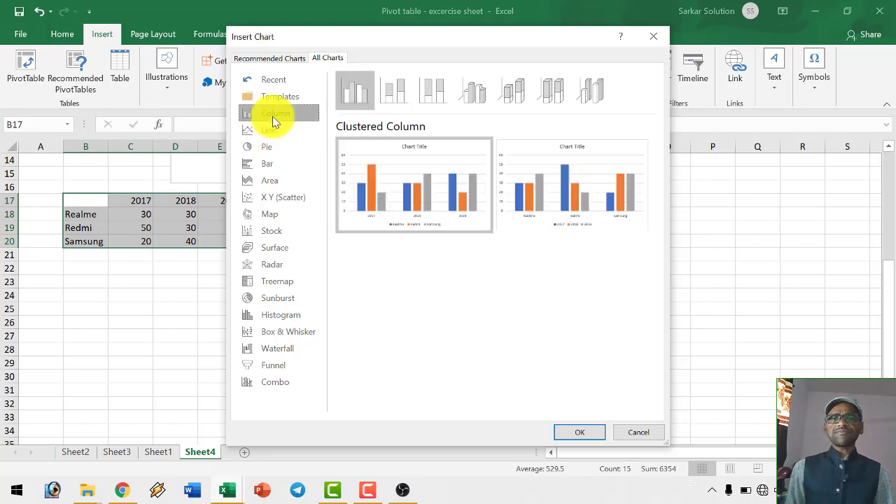
{"action": "left_click", "coordinate": [283, 131]}
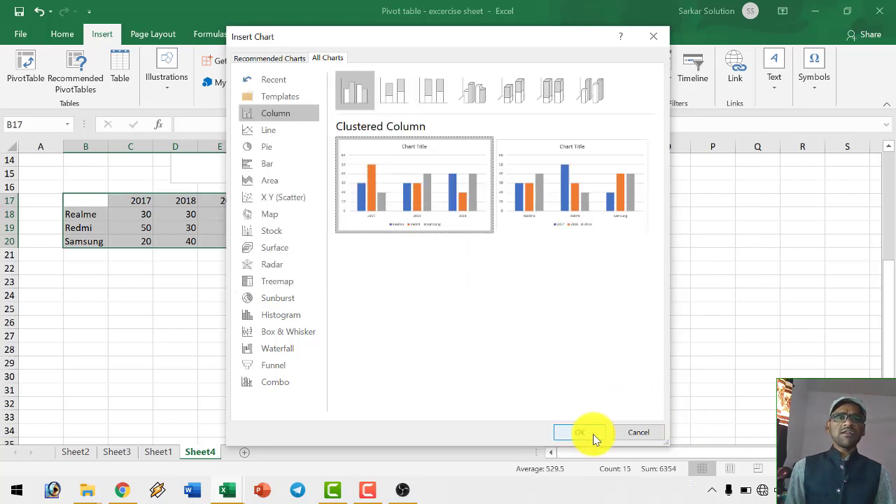
Insert the clustered column chart and apply a chart style with data labels and bottom legend
{"action": "left_click", "coordinate": [590, 432]}
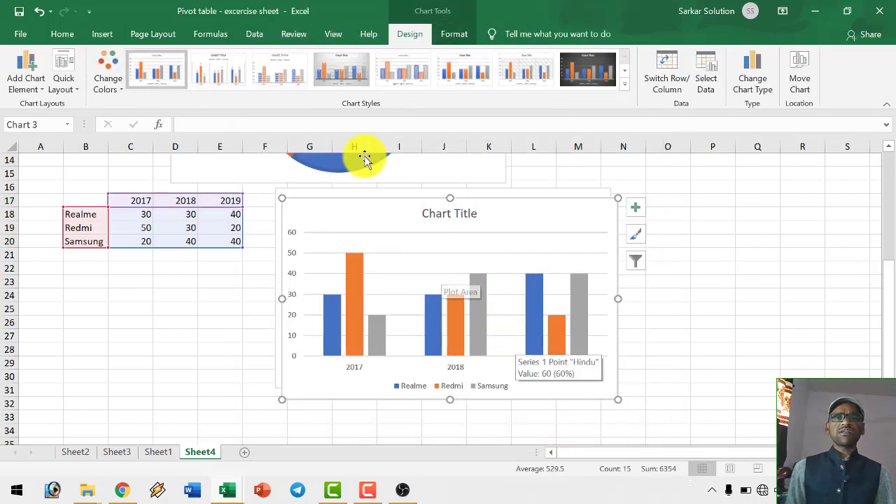
{"action": "left_click", "coordinate": [278, 70]}
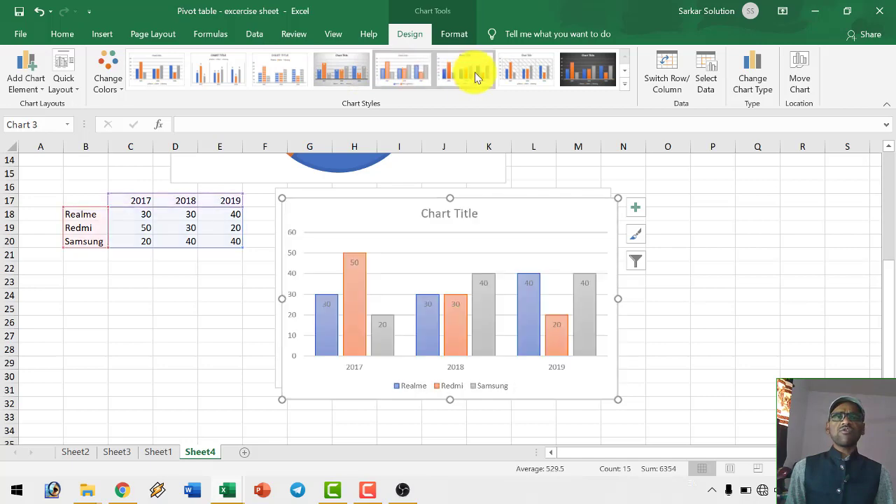
{"action": "left_click", "coordinate": [341, 70]}
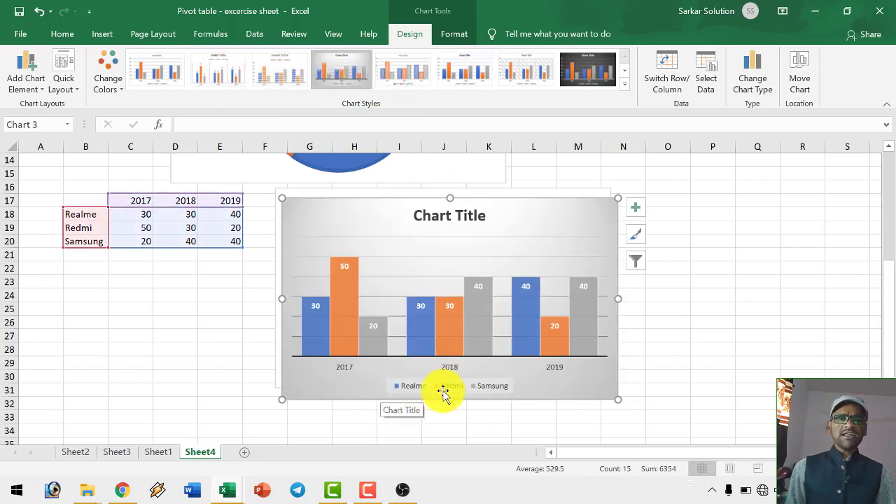
Switch Row/Column so bars group by phone brand with years in the legend
{"action": "left_click", "coordinate": [661, 74]}
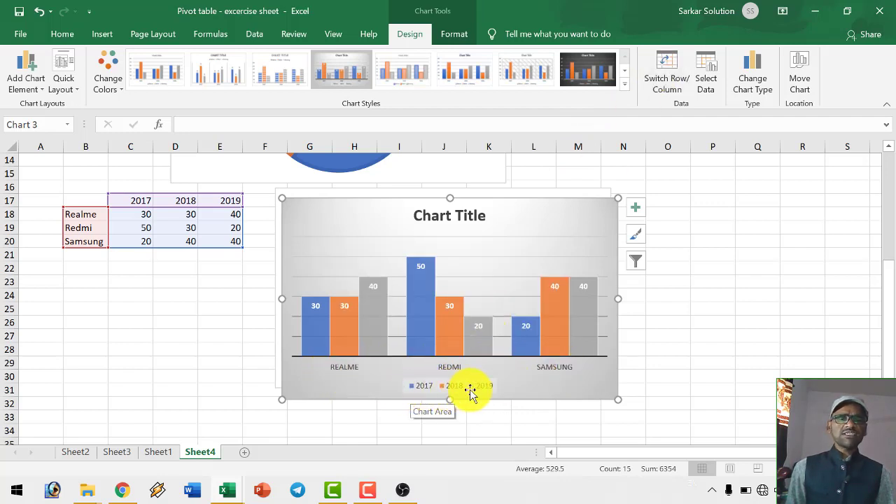
{"action": "left_click", "coordinate": [664, 75]}
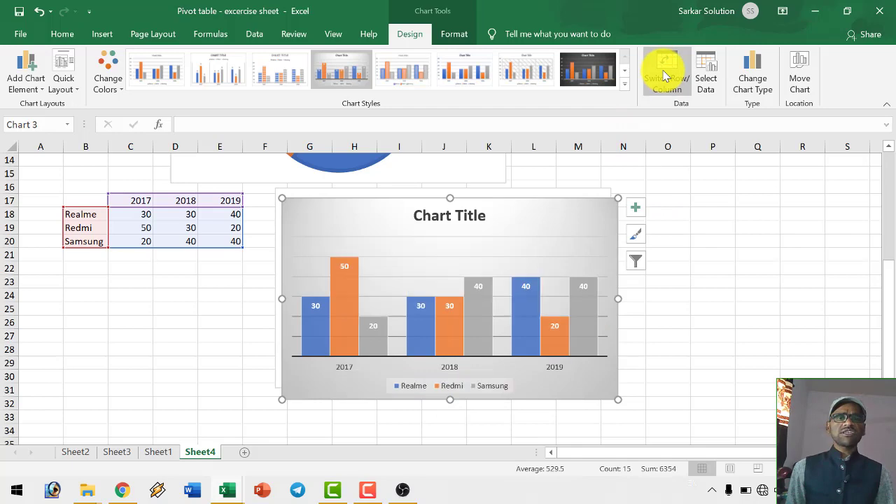
{"action": "left_click", "coordinate": [665, 75]}
{"action": "left_click", "coordinate": [665, 75]}
{"action": "left_click", "coordinate": [665, 76]}
{"action": "left_click", "coordinate": [665, 75]}
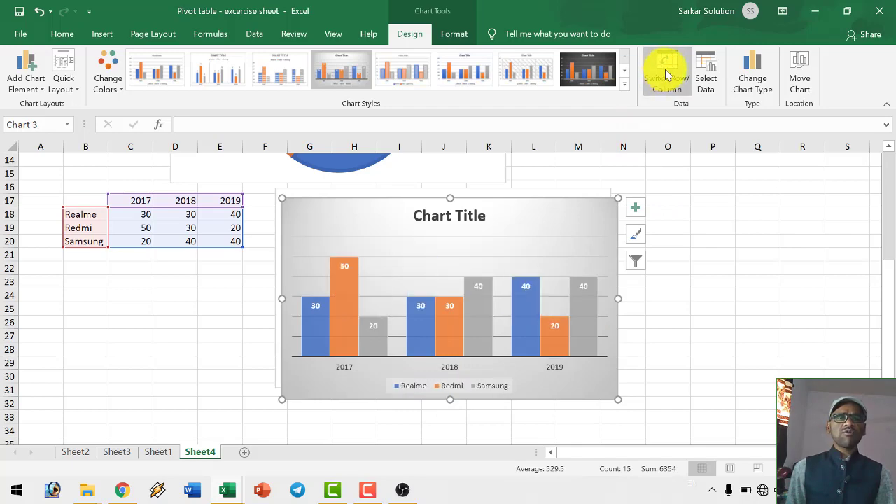
{"action": "left_click", "coordinate": [666, 76]}
{"action": "left_click", "coordinate": [706, 76]}
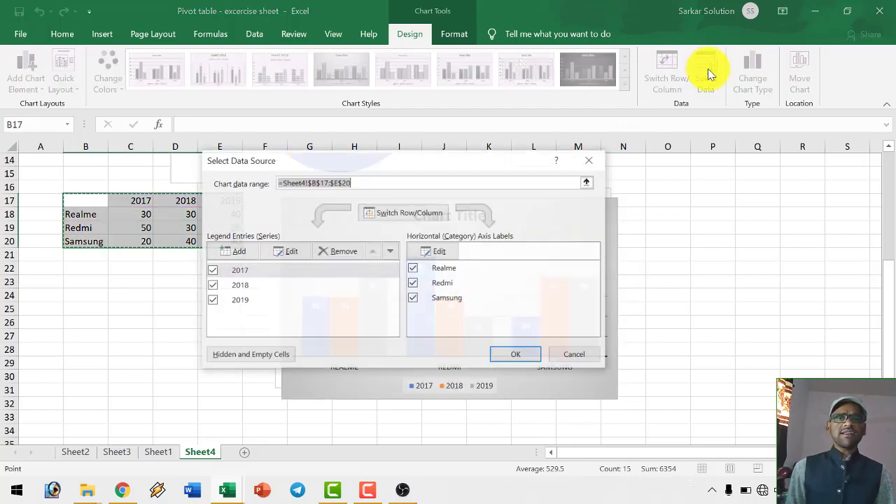
{"action": "left_click", "coordinate": [585, 355]}
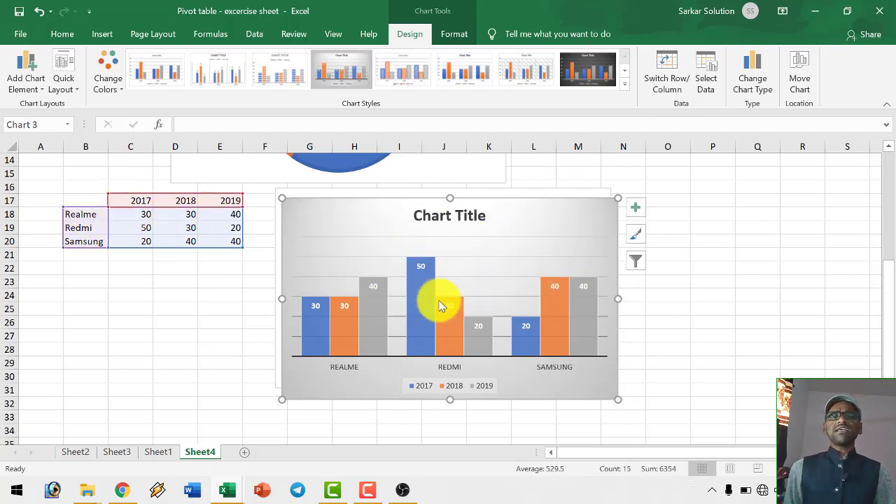
Move the styled column chart beside the pie chart
{"action": "scroll", "coordinate": [437, 291], "scroll_direction": "down", "scroll_amount": 3, "text": "ctrl"}
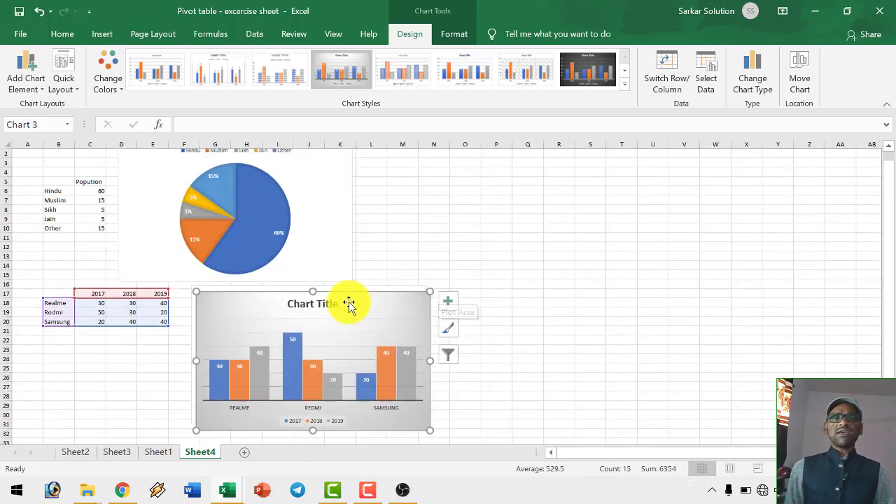
{"action": "left_click_drag", "start_coordinate": [348, 304], "coordinate": [483, 200]}
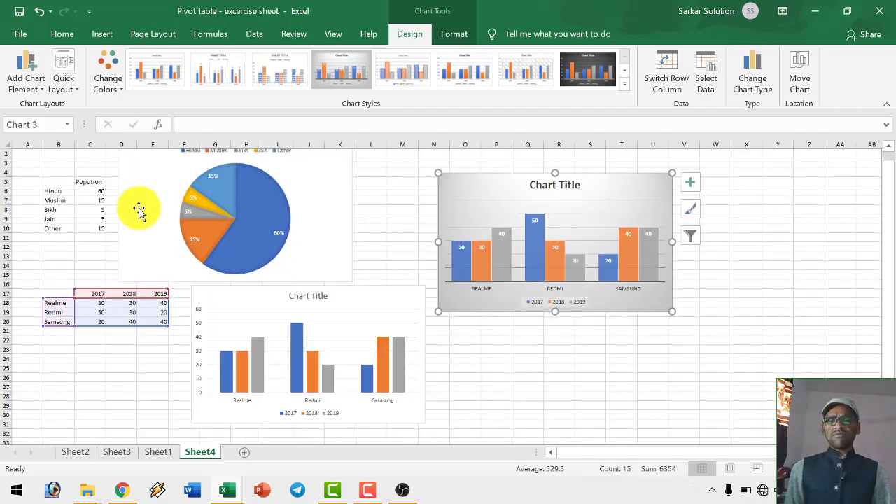
{"action": "scroll", "coordinate": [136, 267], "scroll_direction": "up", "scroll_amount": 3, "text": "ctrl"}
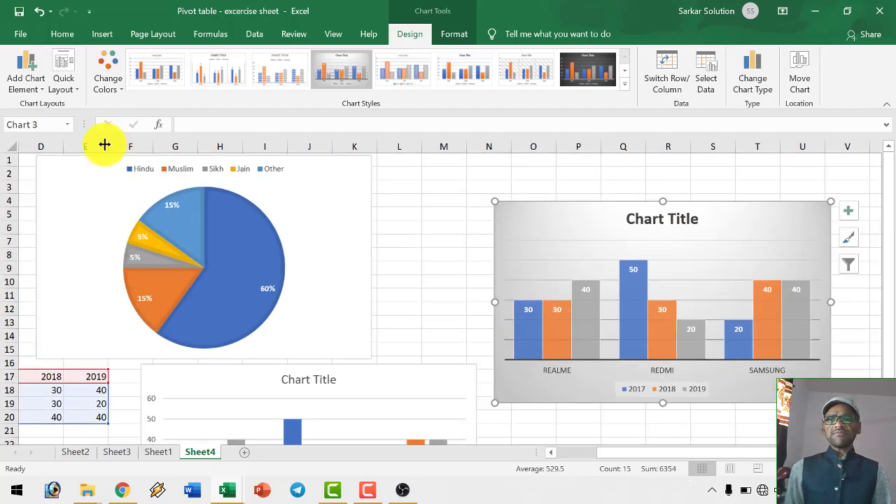
{"action": "left_click", "coordinate": [102, 35]}
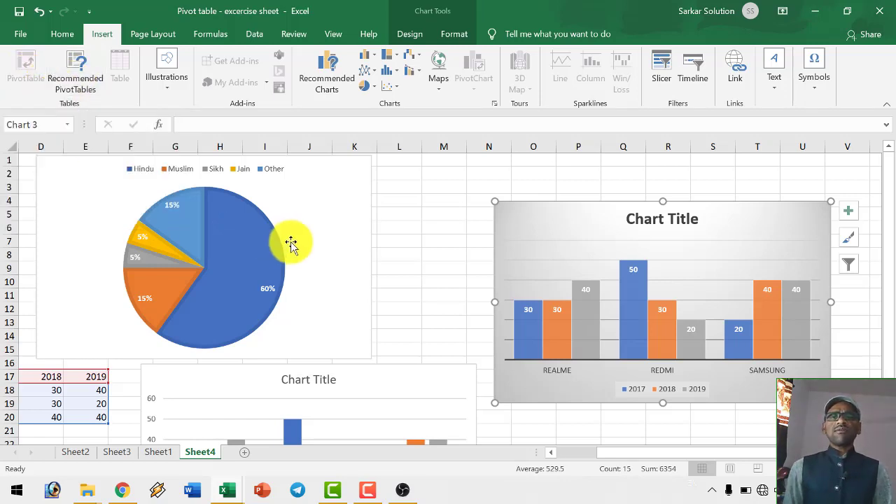
{"action": "scroll", "coordinate": [290, 240], "scroll_direction": "down", "scroll_amount": 1}
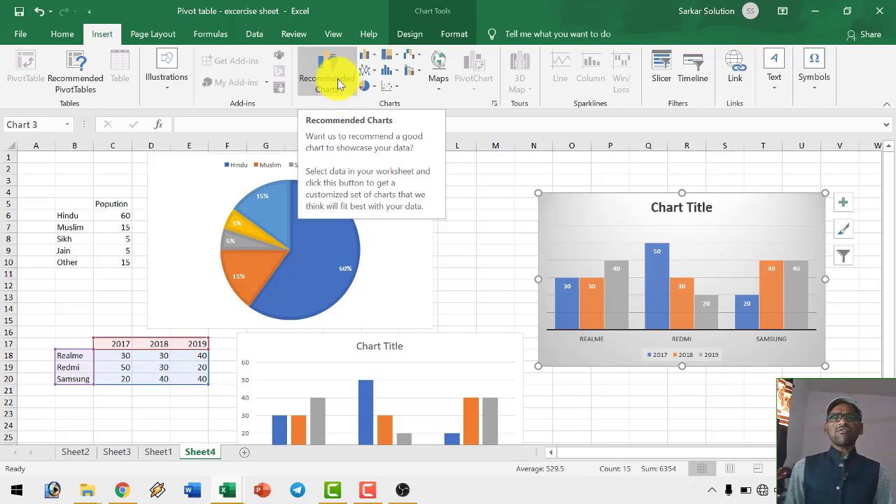
{"action": "left_click_drag", "start_coordinate": [70, 344], "coordinate": [191, 379]}
{"action": "left_click", "coordinate": [327, 70]}
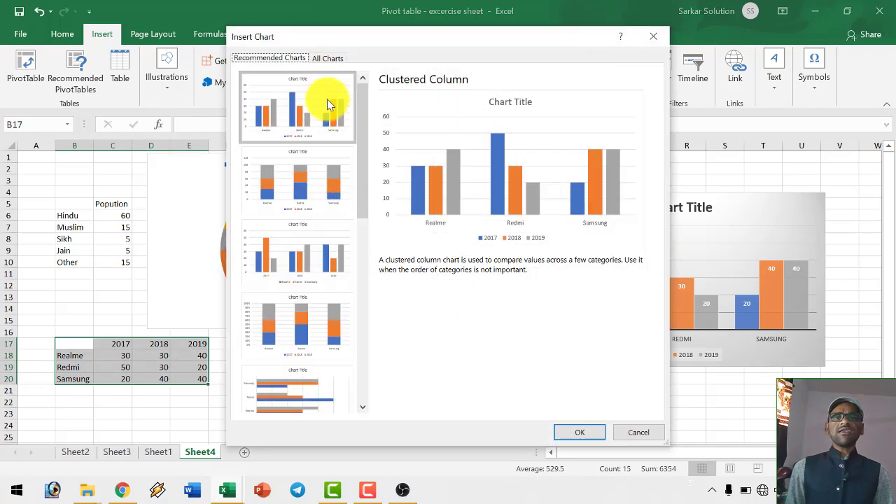
{"action": "left_click", "coordinate": [331, 60]}
{"action": "left_click", "coordinate": [272, 130]}
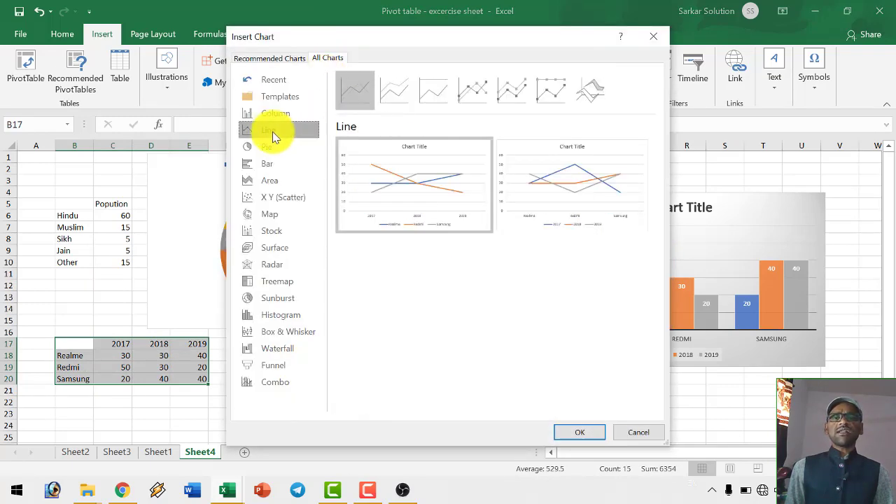
{"action": "left_click", "coordinate": [264, 116]}
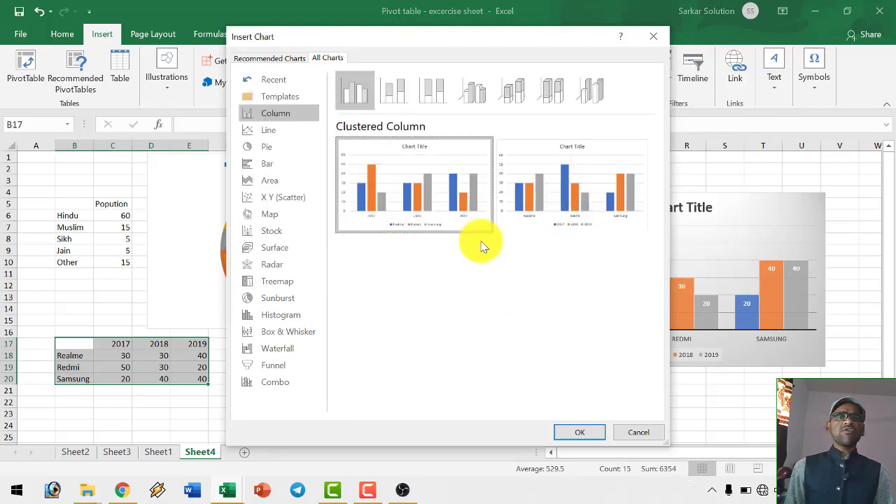
{"action": "left_click", "coordinate": [578, 432]}
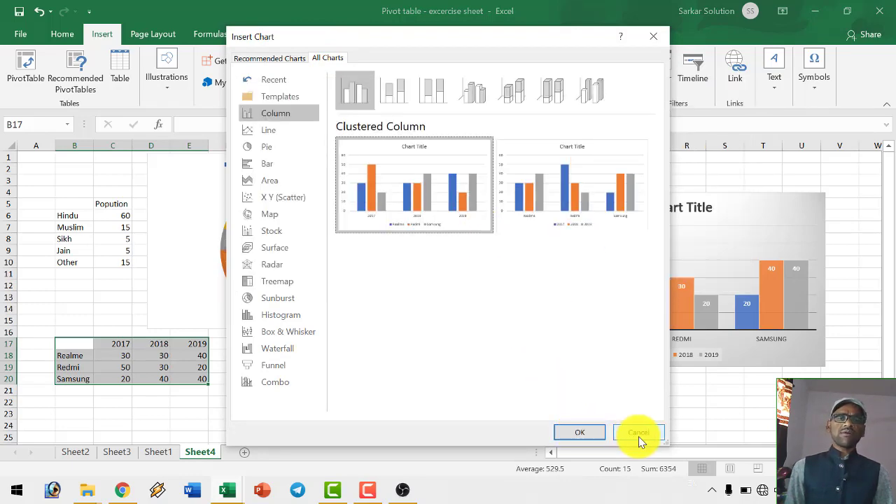
{"action": "left_click", "coordinate": [589, 233]}
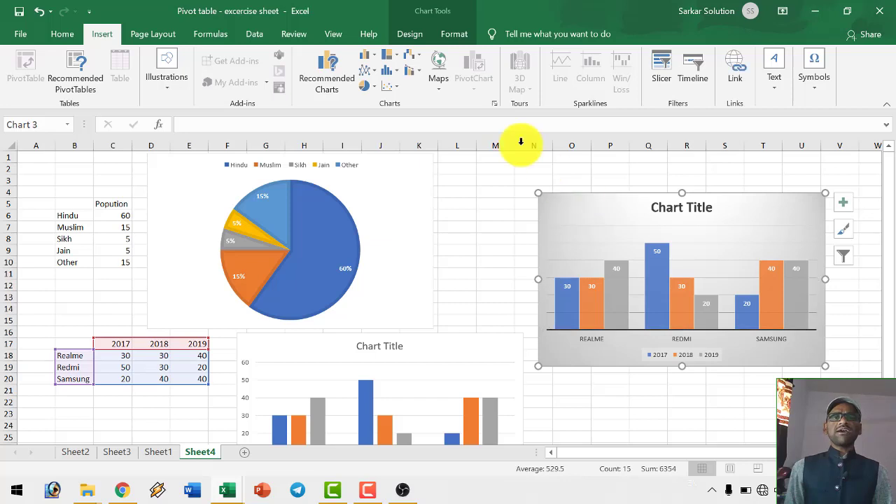
{"action": "left_click", "coordinate": [409, 35]}
{"action": "left_click", "coordinate": [444, 36]}
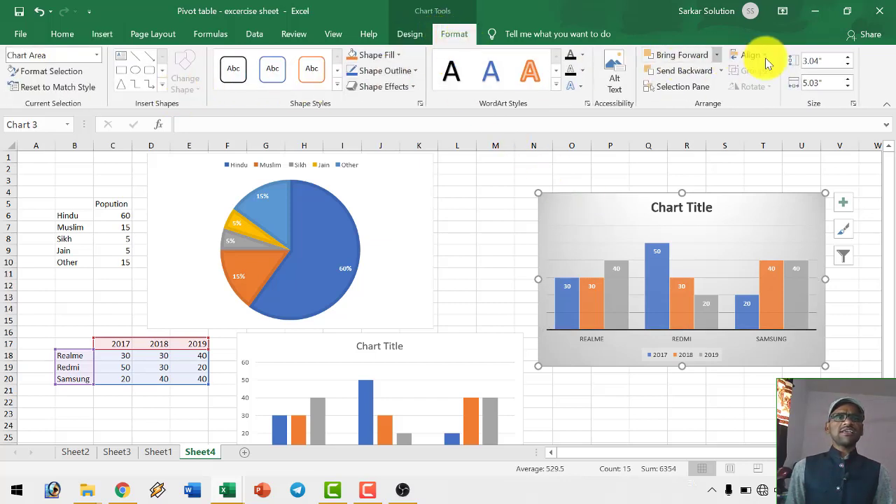
{"action": "left_click", "coordinate": [409, 35]}
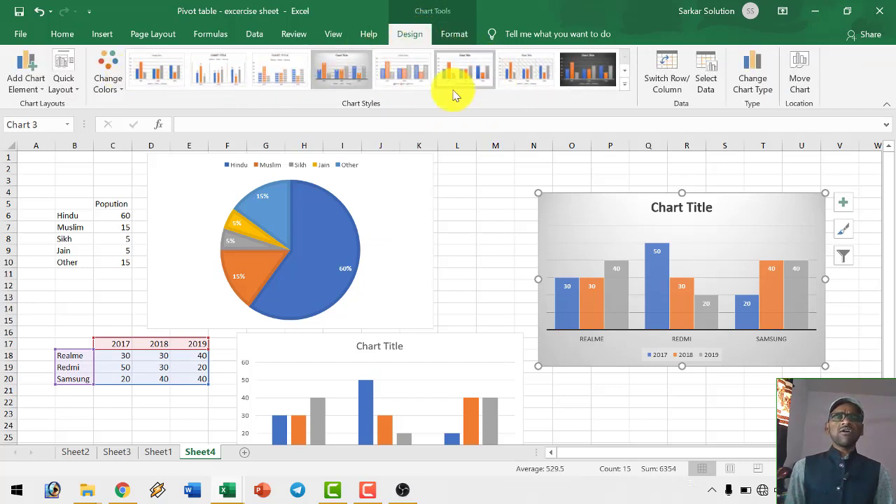
{"action": "left_click", "coordinate": [64, 91]}
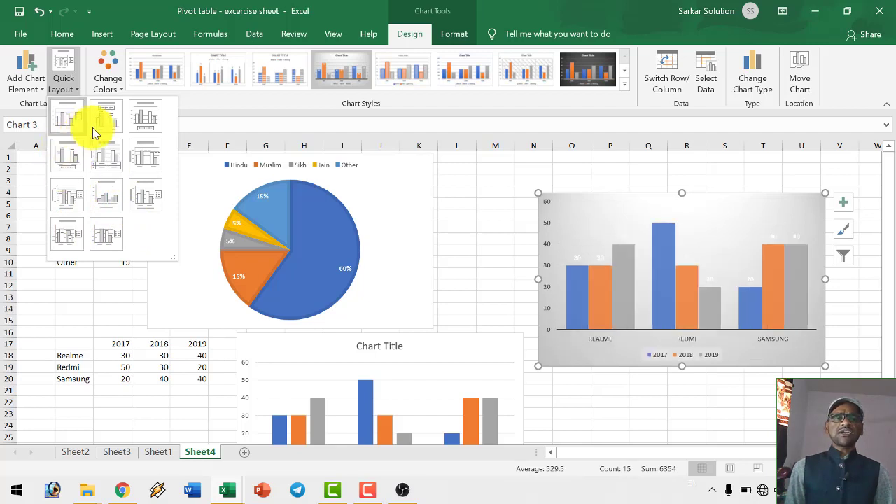
{"action": "left_click", "coordinate": [106, 235]}
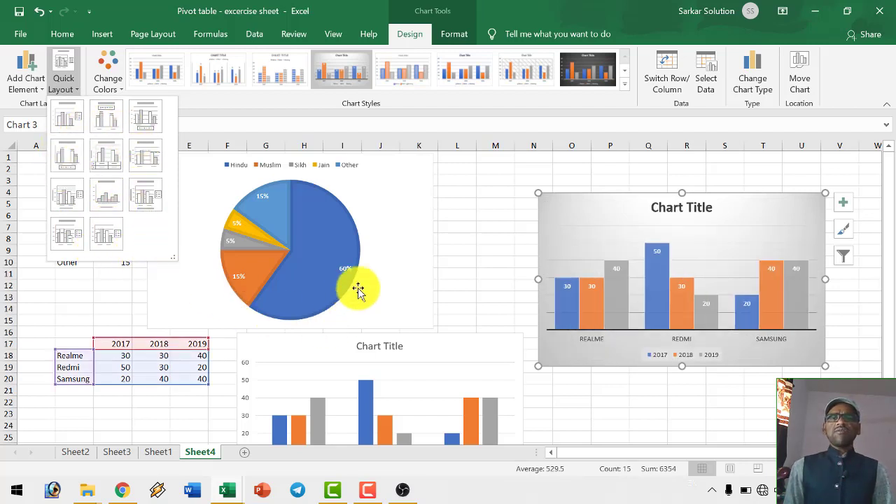
{"action": "left_click", "coordinate": [98, 34]}
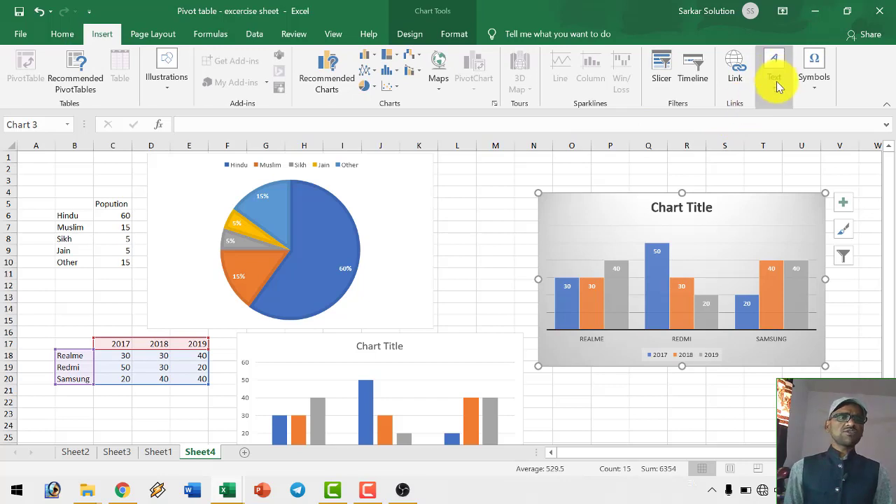
{"action": "left_click", "coordinate": [492, 180]}
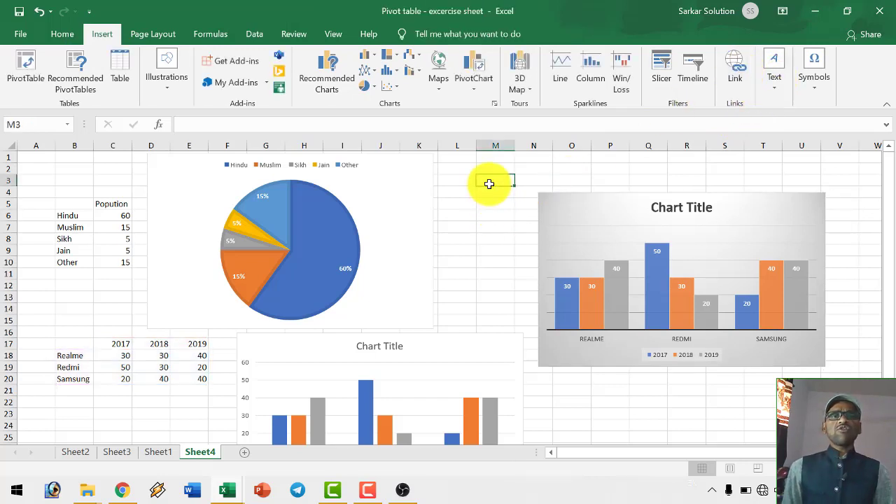
{"action": "left_click", "coordinate": [736, 74]}
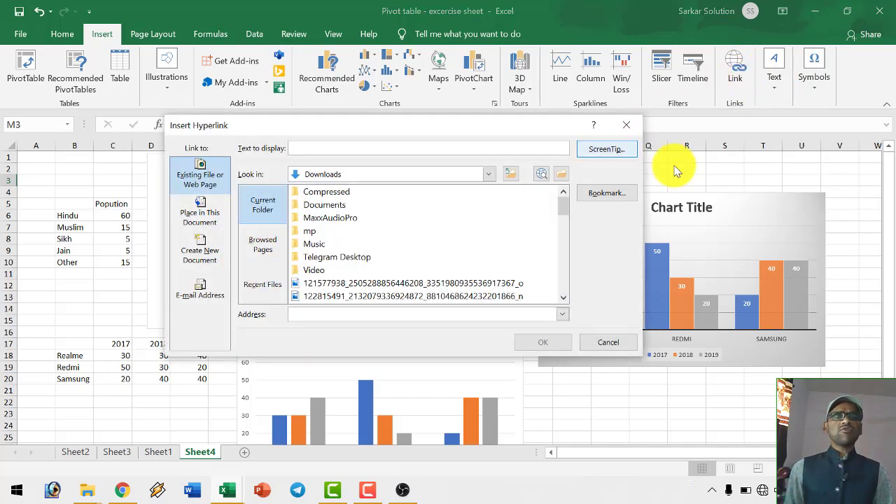
{"action": "scroll", "coordinate": [364, 266], "scroll_direction": "down", "scroll_amount": 1}
{"action": "scroll", "coordinate": [364, 266], "scroll_direction": "down", "scroll_amount": 1}
{"action": "scroll", "coordinate": [350, 265], "scroll_direction": "down", "scroll_amount": 2}
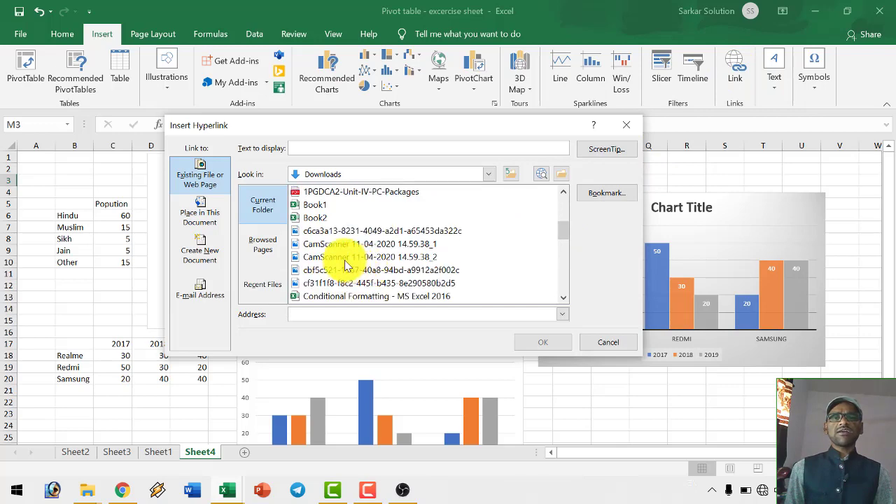
{"action": "left_click", "coordinate": [315, 204]}
{"action": "left_click", "coordinate": [542, 343]}
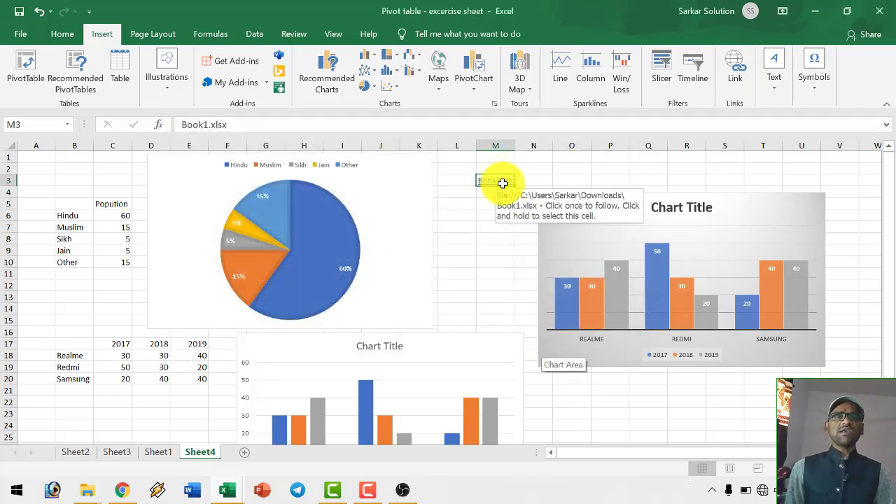
{"action": "scroll", "coordinate": [553, 203], "scroll_direction": "up", "scroll_amount": 5, "text": "ctrl"}
{"action": "scroll", "coordinate": [553, 203], "scroll_direction": "up", "scroll_amount": 1, "text": "ctrl"}
{"action": "scroll", "coordinate": [584, 270], "scroll_direction": "right", "scroll_amount": 4}
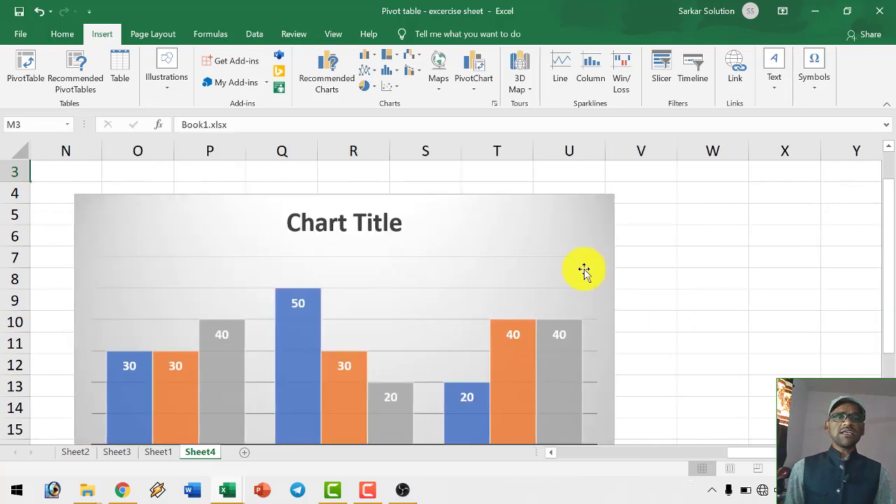
{"action": "scroll", "coordinate": [565, 460], "scroll_direction": "left", "scroll_amount": 3}
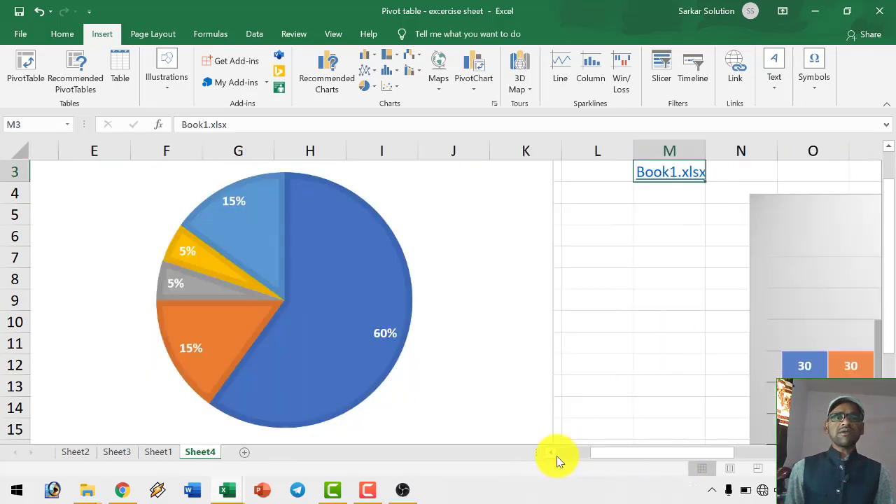
{"action": "scroll", "coordinate": [556, 456], "scroll_direction": "left", "scroll_amount": 1}
{"action": "scroll", "coordinate": [602, 178], "scroll_direction": "right", "scroll_amount": 1}
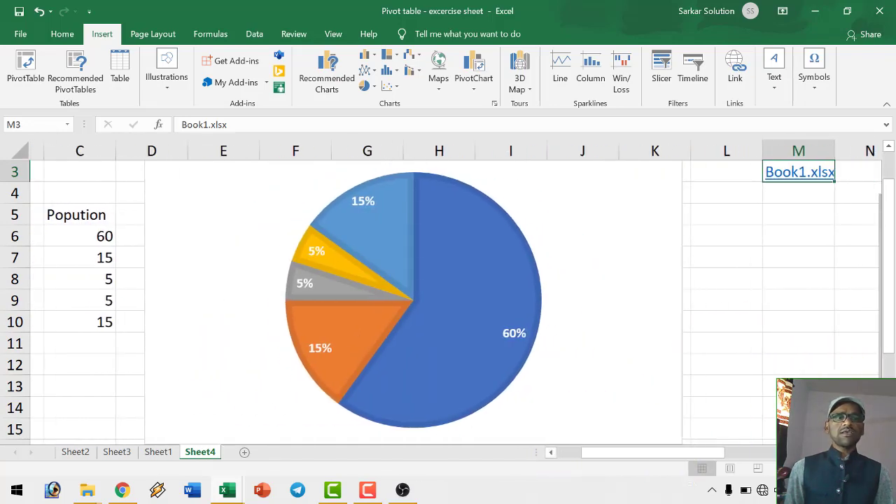
{"action": "scroll", "coordinate": [602, 179], "scroll_direction": "right", "scroll_amount": 2}
{"action": "scroll", "coordinate": [602, 179], "scroll_direction": "right", "scroll_amount": 1}
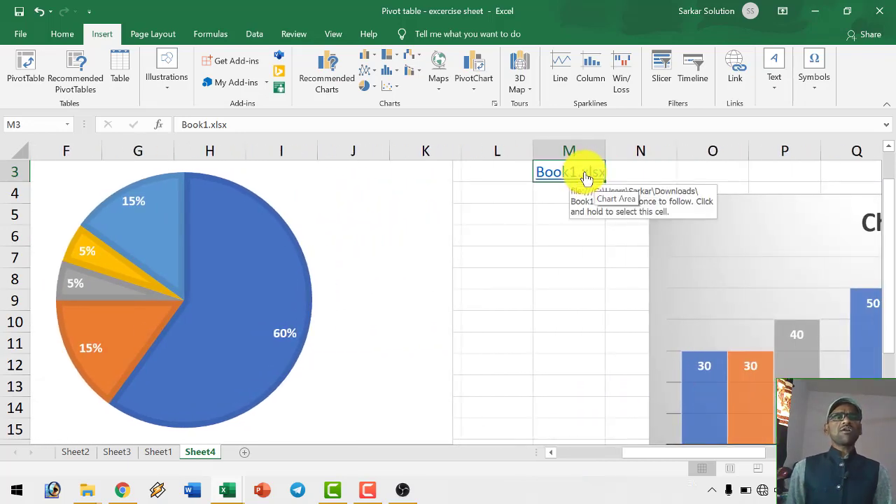
Follow the Book1.xlsx link in M3, close Book1, then select L6 and show the Text options
{"action": "left_click", "coordinate": [585, 177]}
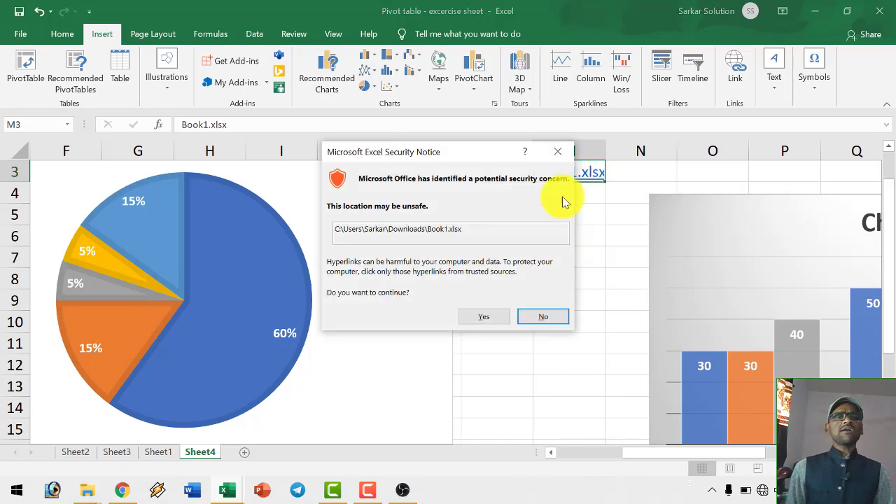
{"action": "left_click", "coordinate": [497, 312]}
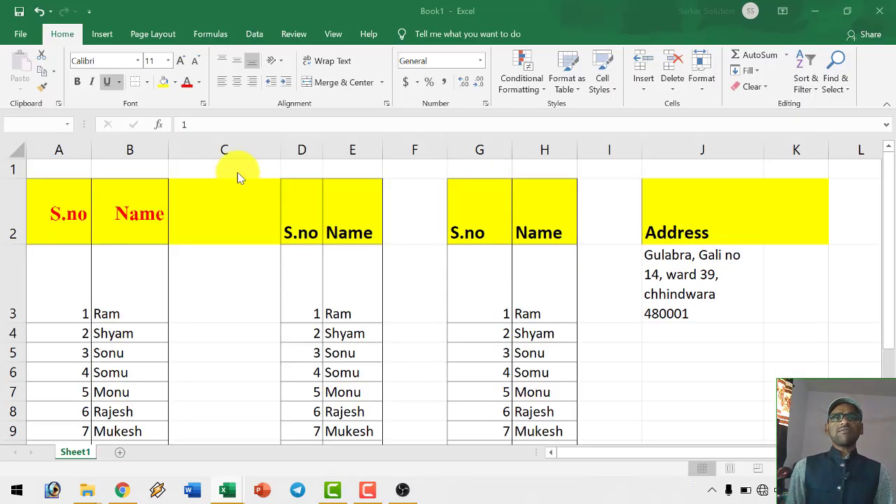
{"action": "left_click", "coordinate": [890, 14]}
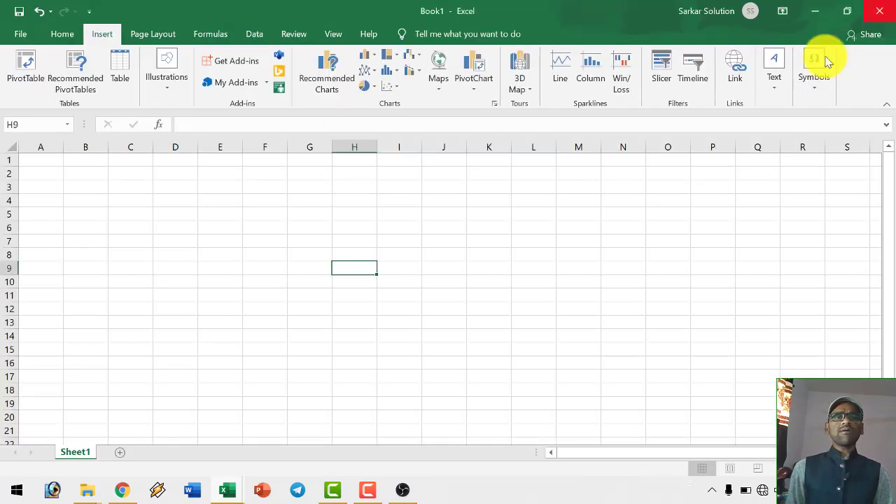
{"action": "left_click", "coordinate": [885, 11]}
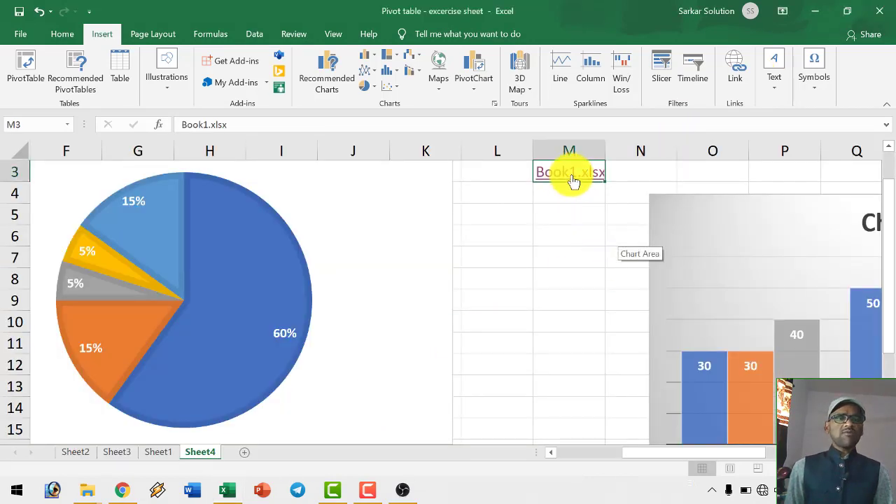
{"action": "left_click", "coordinate": [467, 238]}
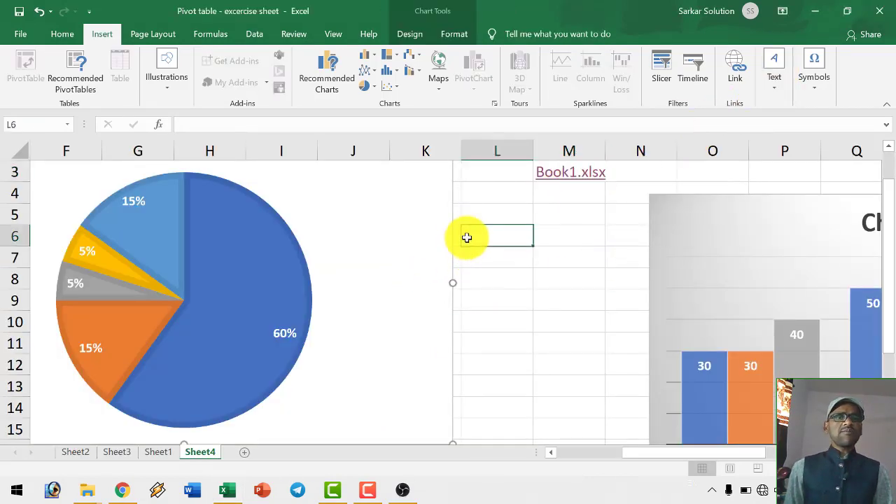
{"action": "left_click", "coordinate": [774, 70]}
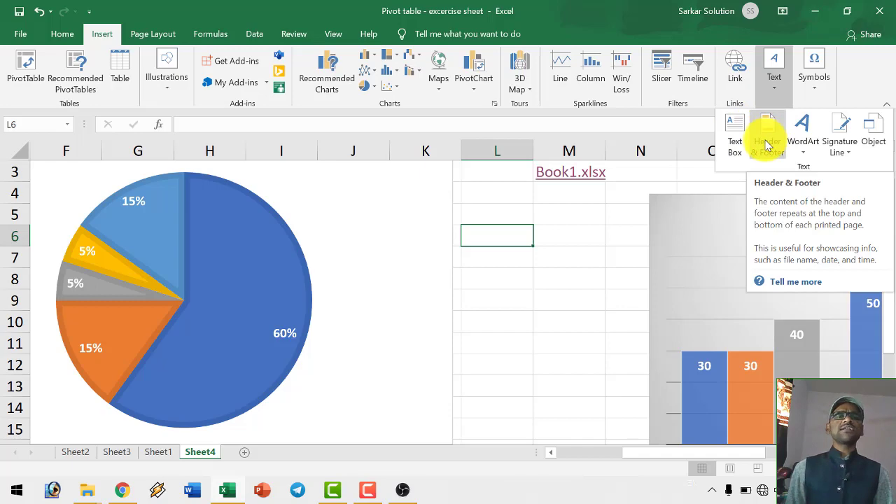
{"action": "left_click", "coordinate": [334, 33]}
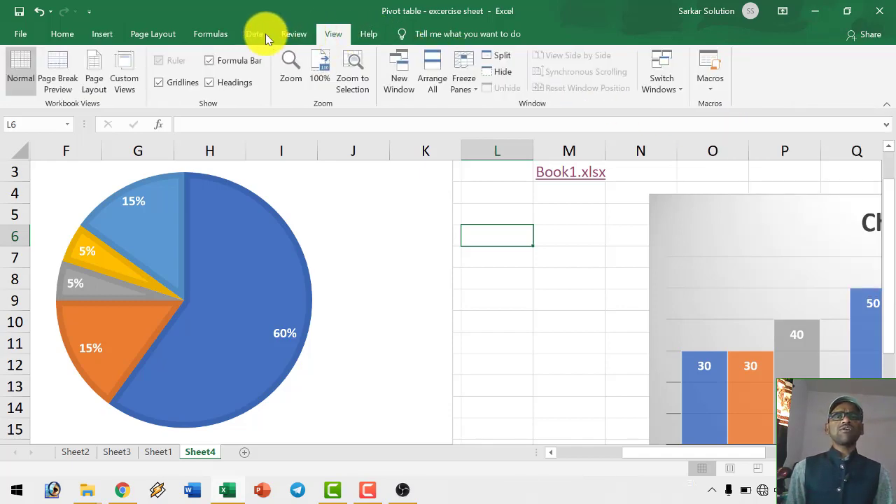
{"action": "left_click", "coordinate": [104, 35]}
{"action": "left_click", "coordinate": [774, 80]}
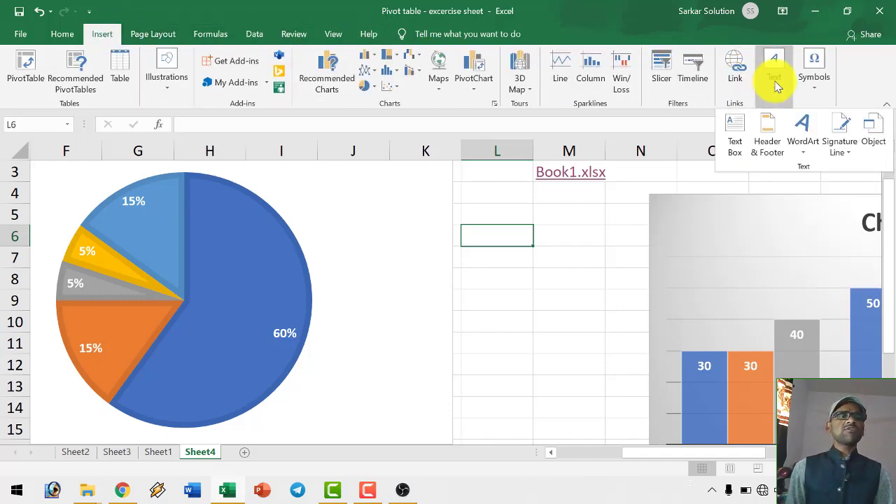
{"action": "left_click", "coordinate": [810, 156]}
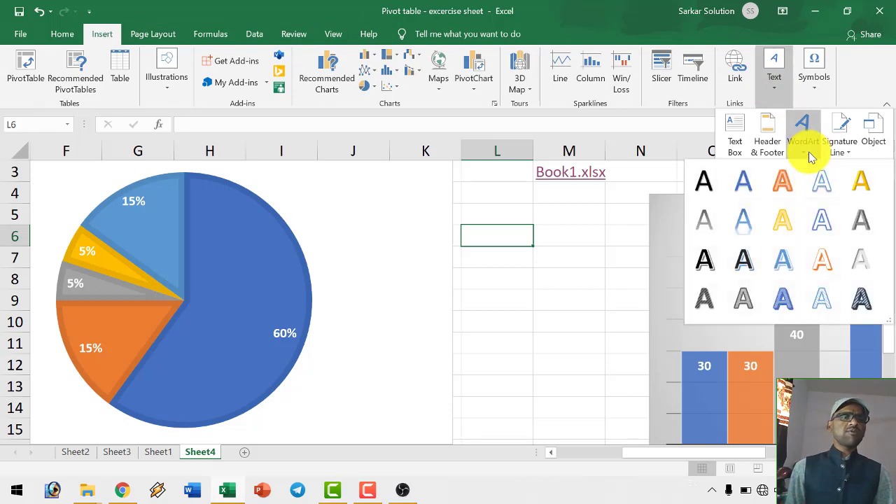
{"action": "left_click", "coordinate": [811, 155]}
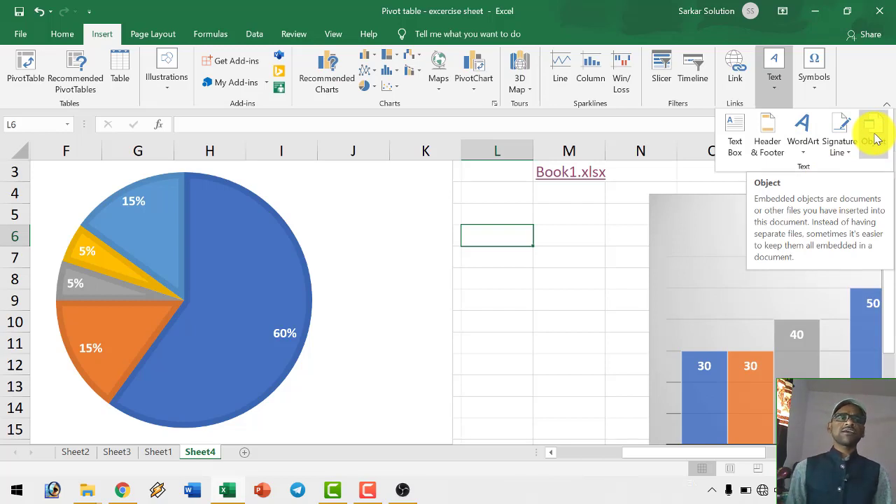
{"action": "left_click", "coordinate": [815, 88]}
{"action": "left_click", "coordinate": [815, 148]}
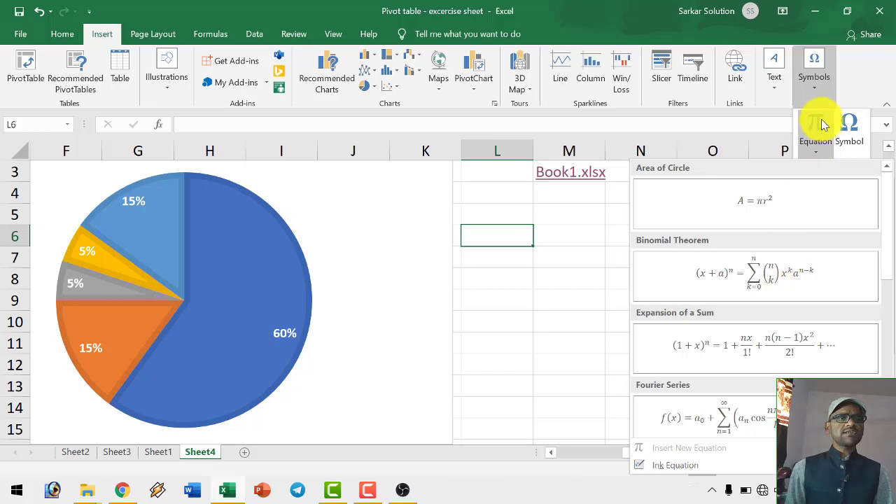
{"action": "left_click", "coordinate": [819, 152]}
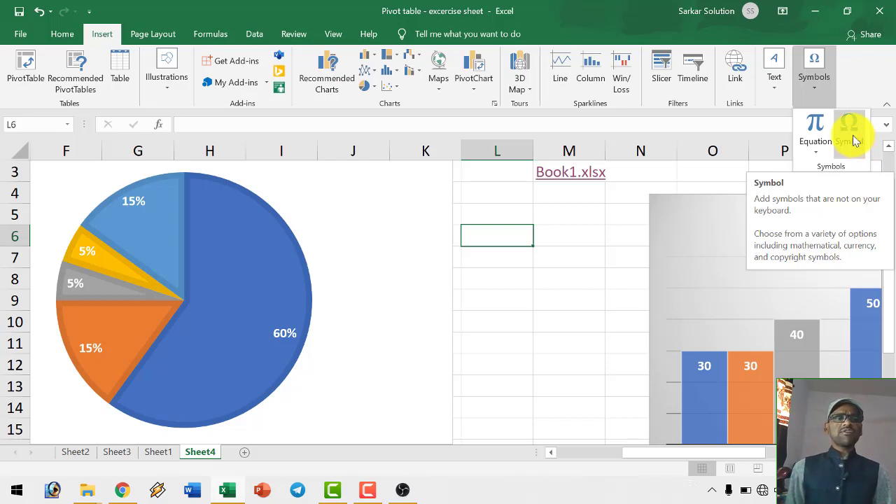
{"action": "left_click", "coordinate": [525, 241]}
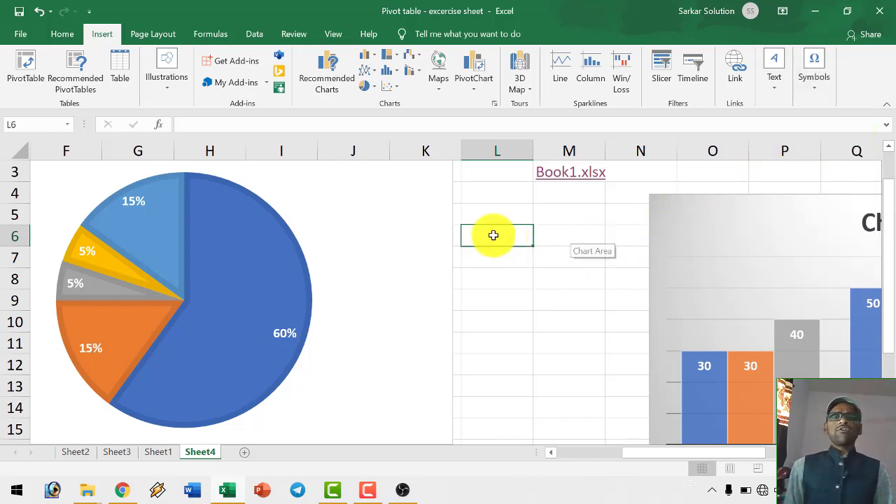
Look over Sheet4 and the Page Layout and Formulas tabs, then switch to OBS Studio
{"action": "scroll", "coordinate": [491, 296], "scroll_direction": "down", "scroll_amount": 3, "text": "ctrl"}
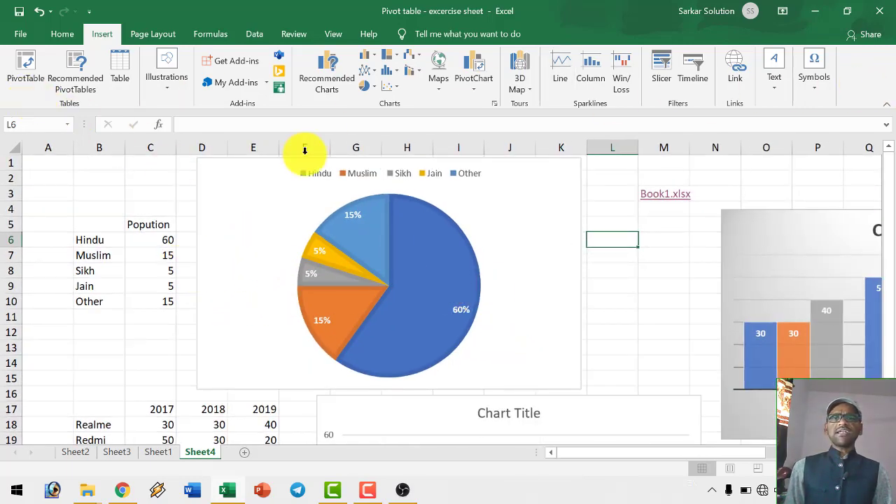
{"action": "left_click", "coordinate": [151, 35]}
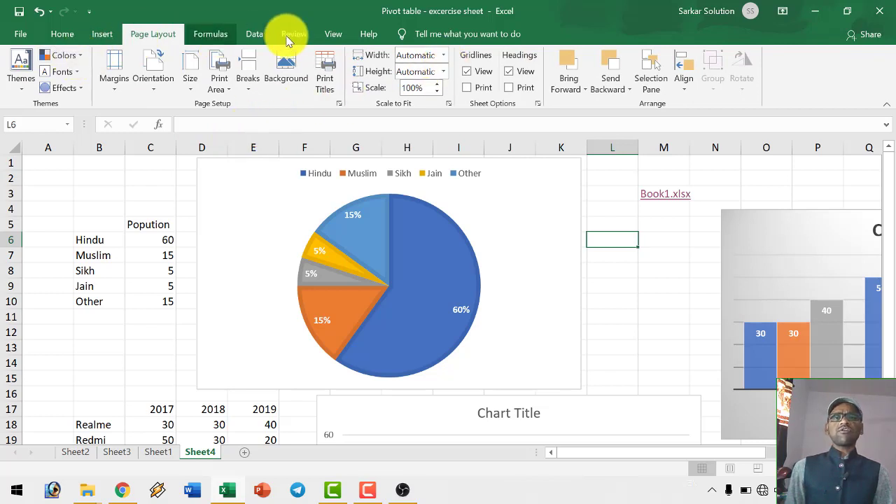
{"action": "left_click", "coordinate": [208, 35]}
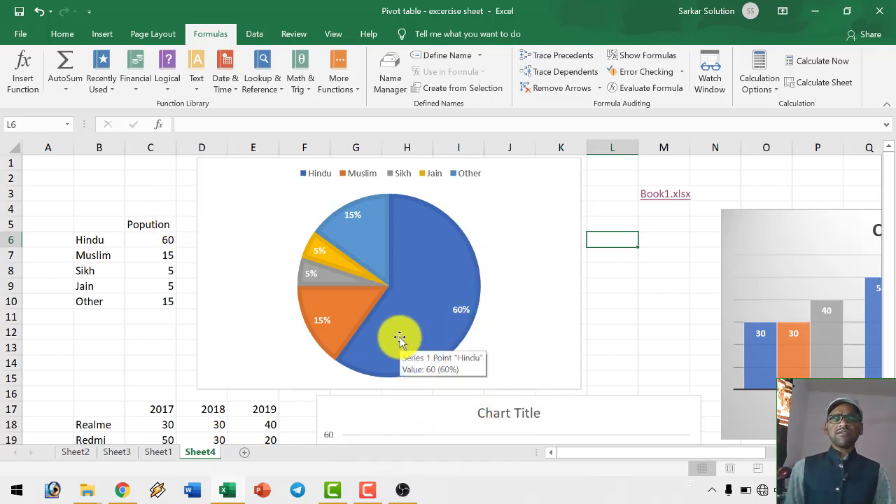
{"action": "left_click", "coordinate": [404, 490]}
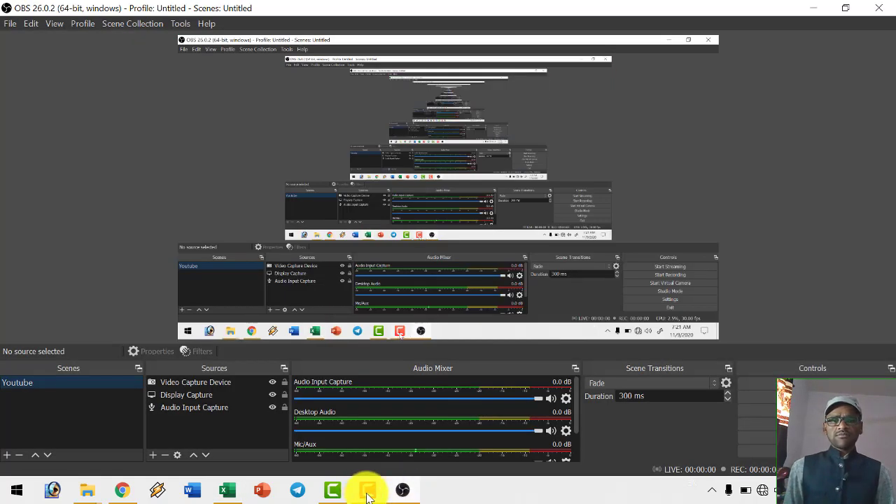